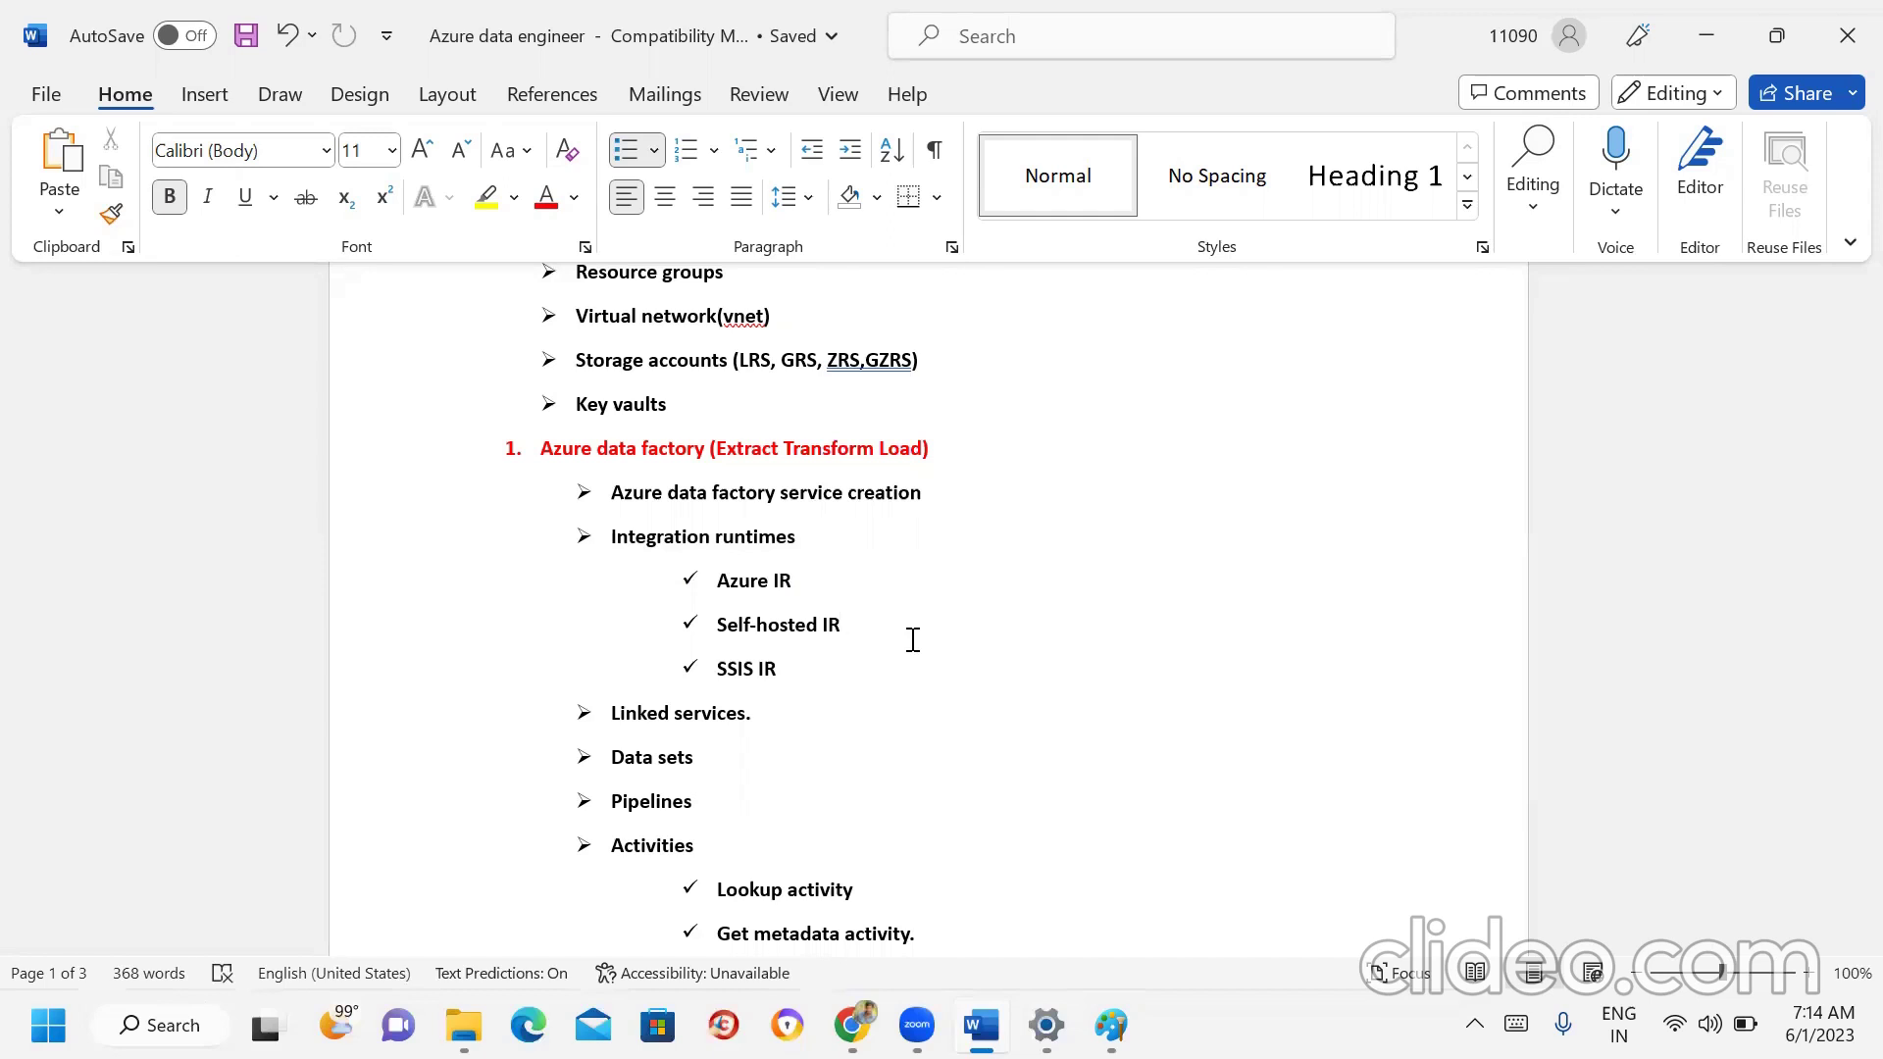
Examine the integration runtime types Azure IR, Self-hosted IR and SSIS IR in the Word course outline.
drag(809, 625, 704, 591)
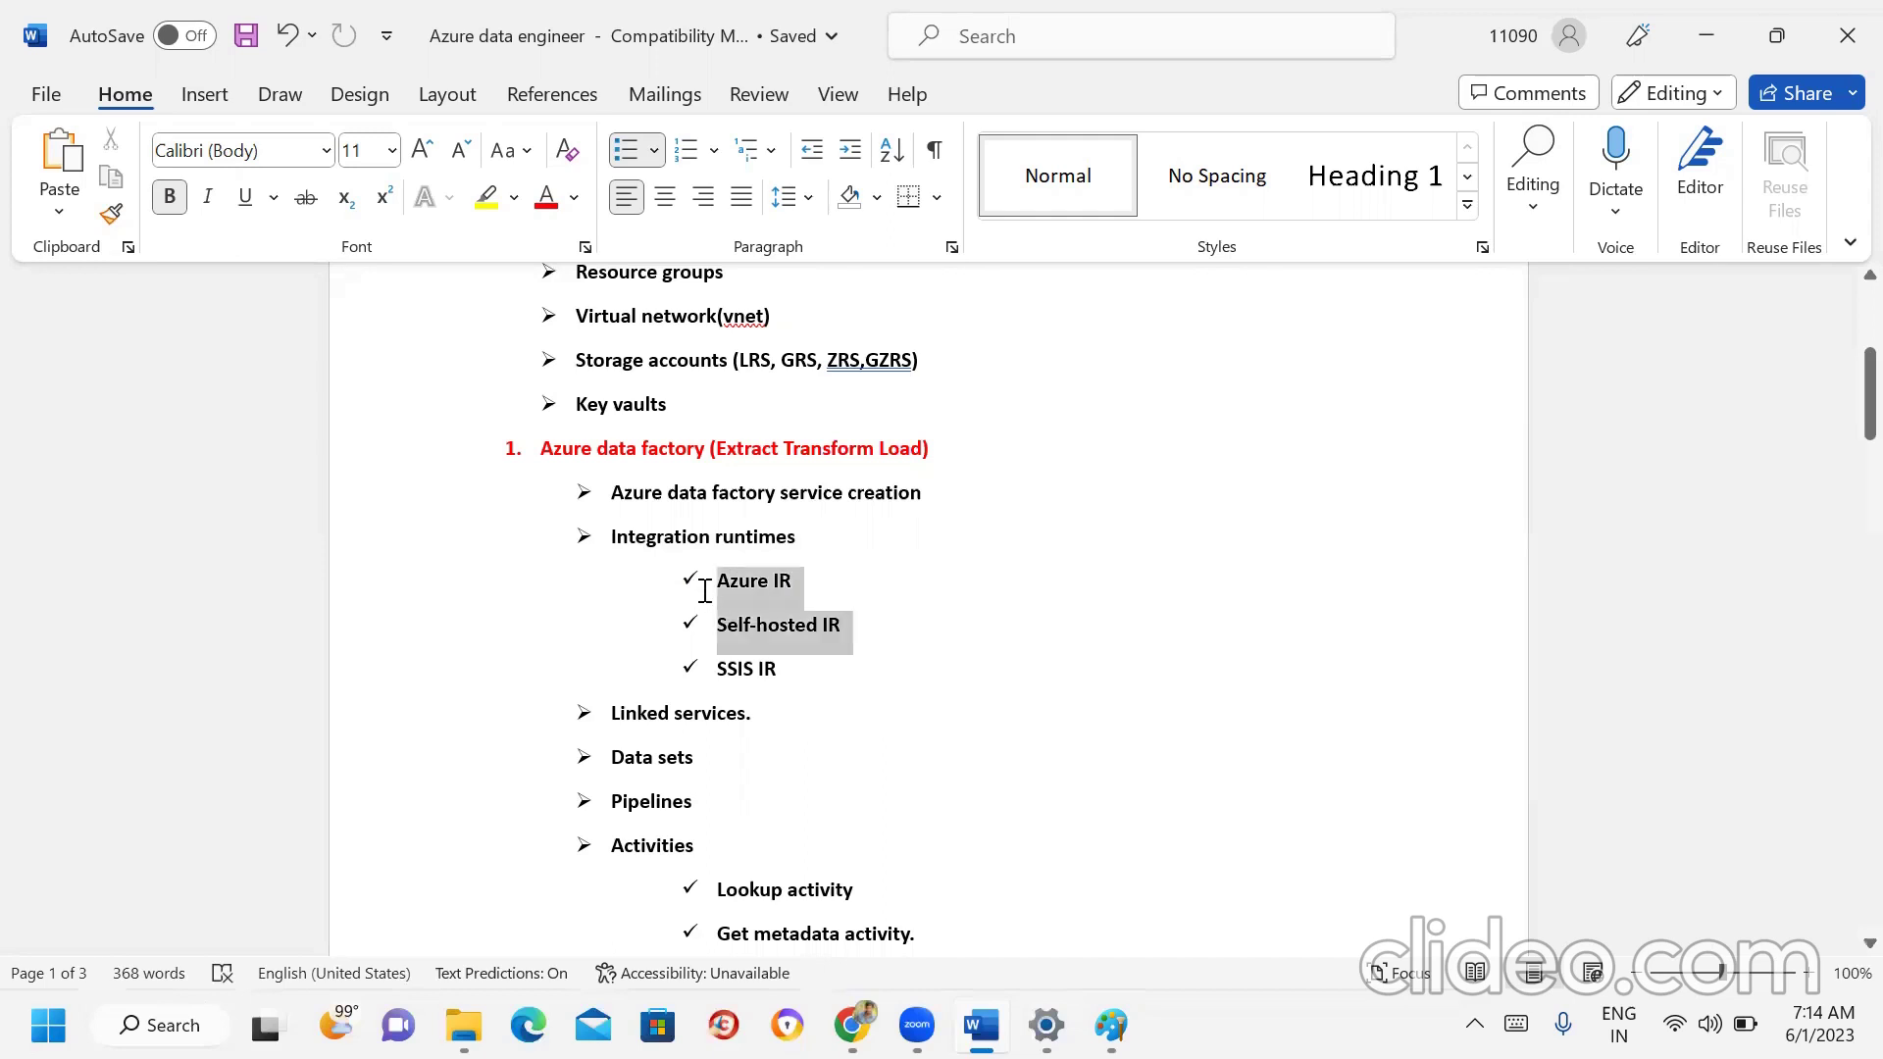
click(833, 675)
drag(848, 622, 719, 580)
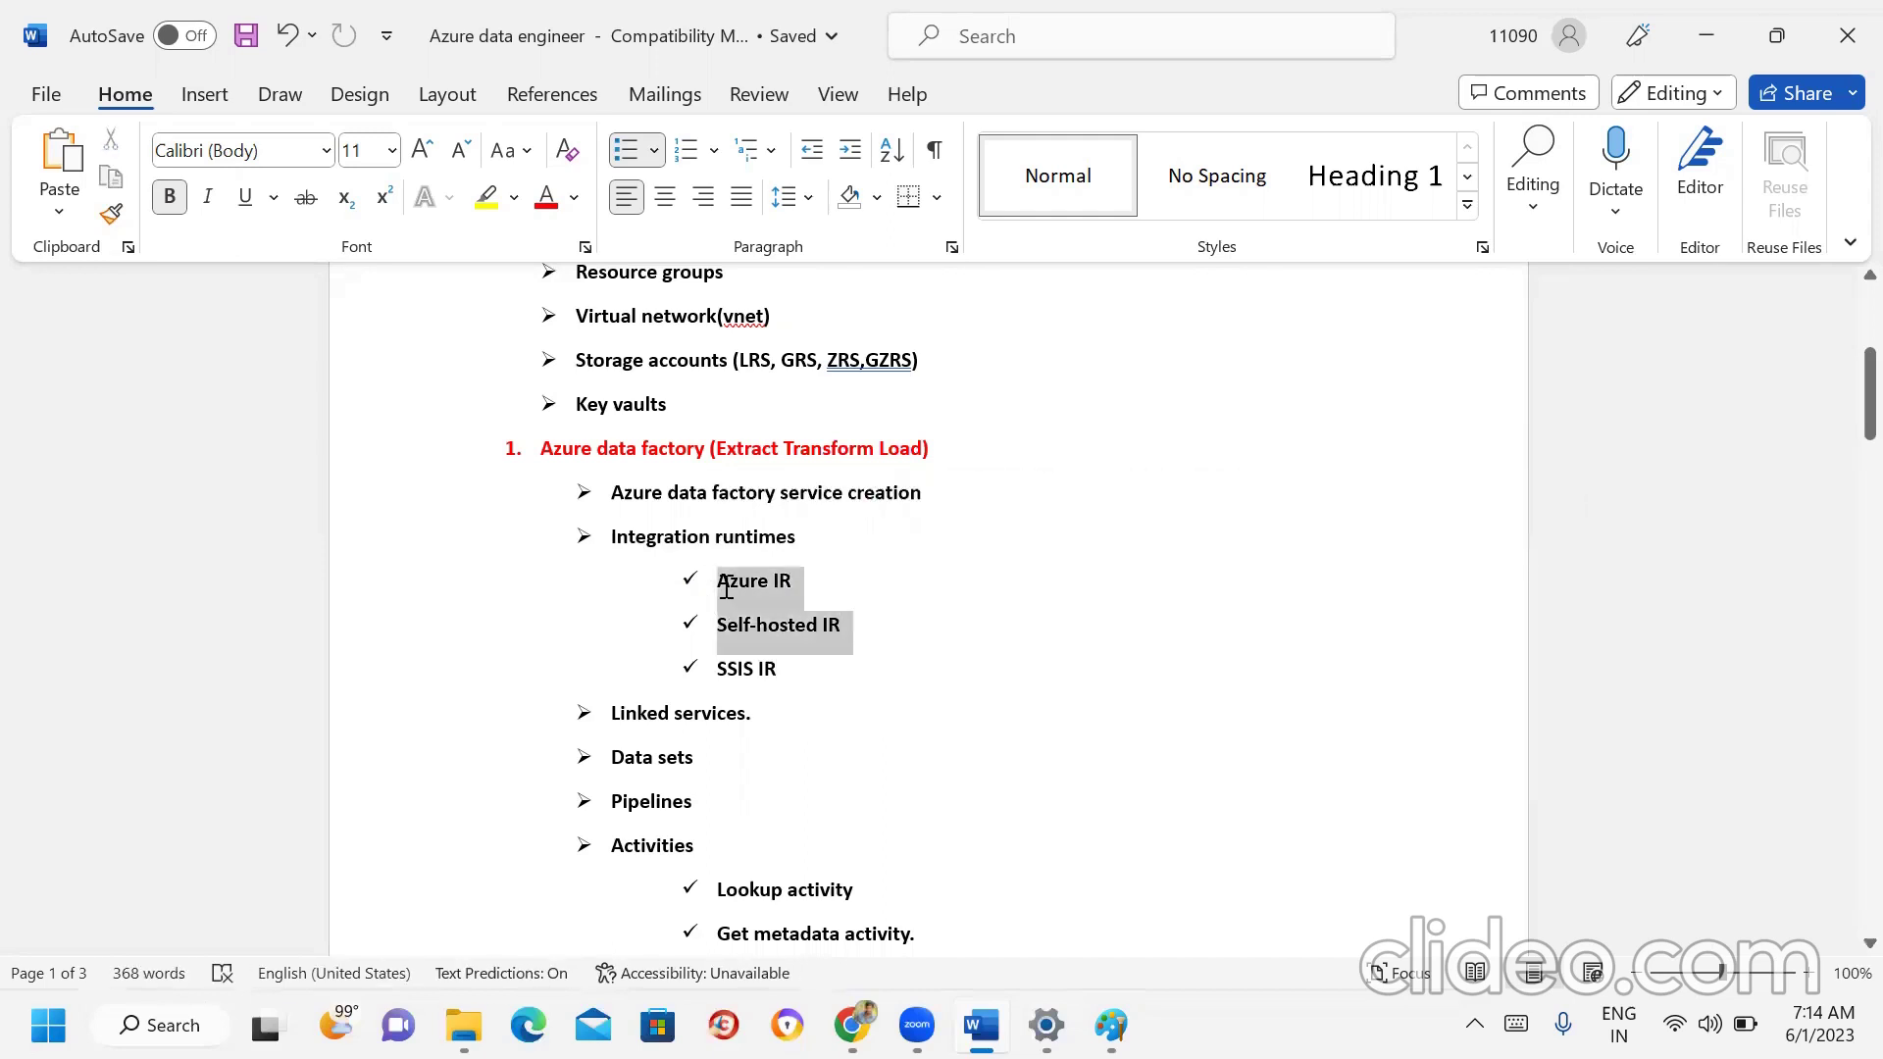
click(955, 700)
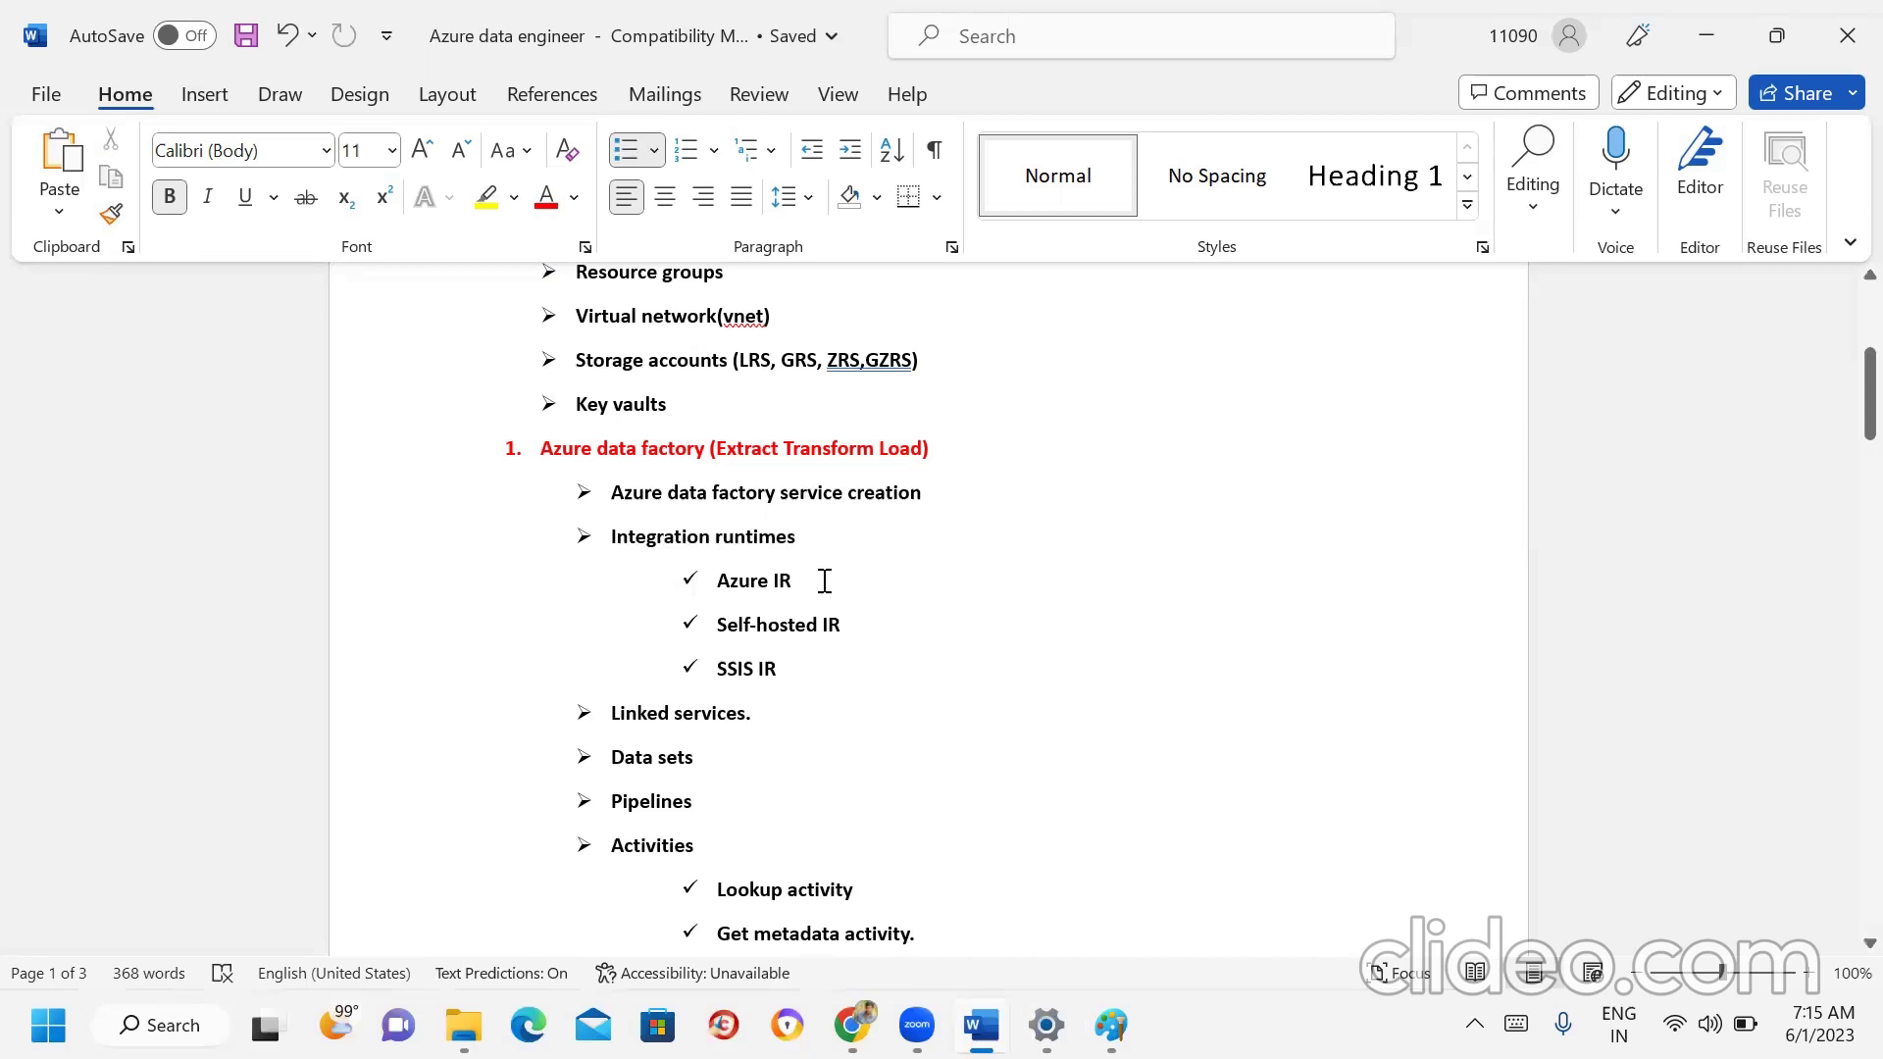
drag(767, 580, 719, 573)
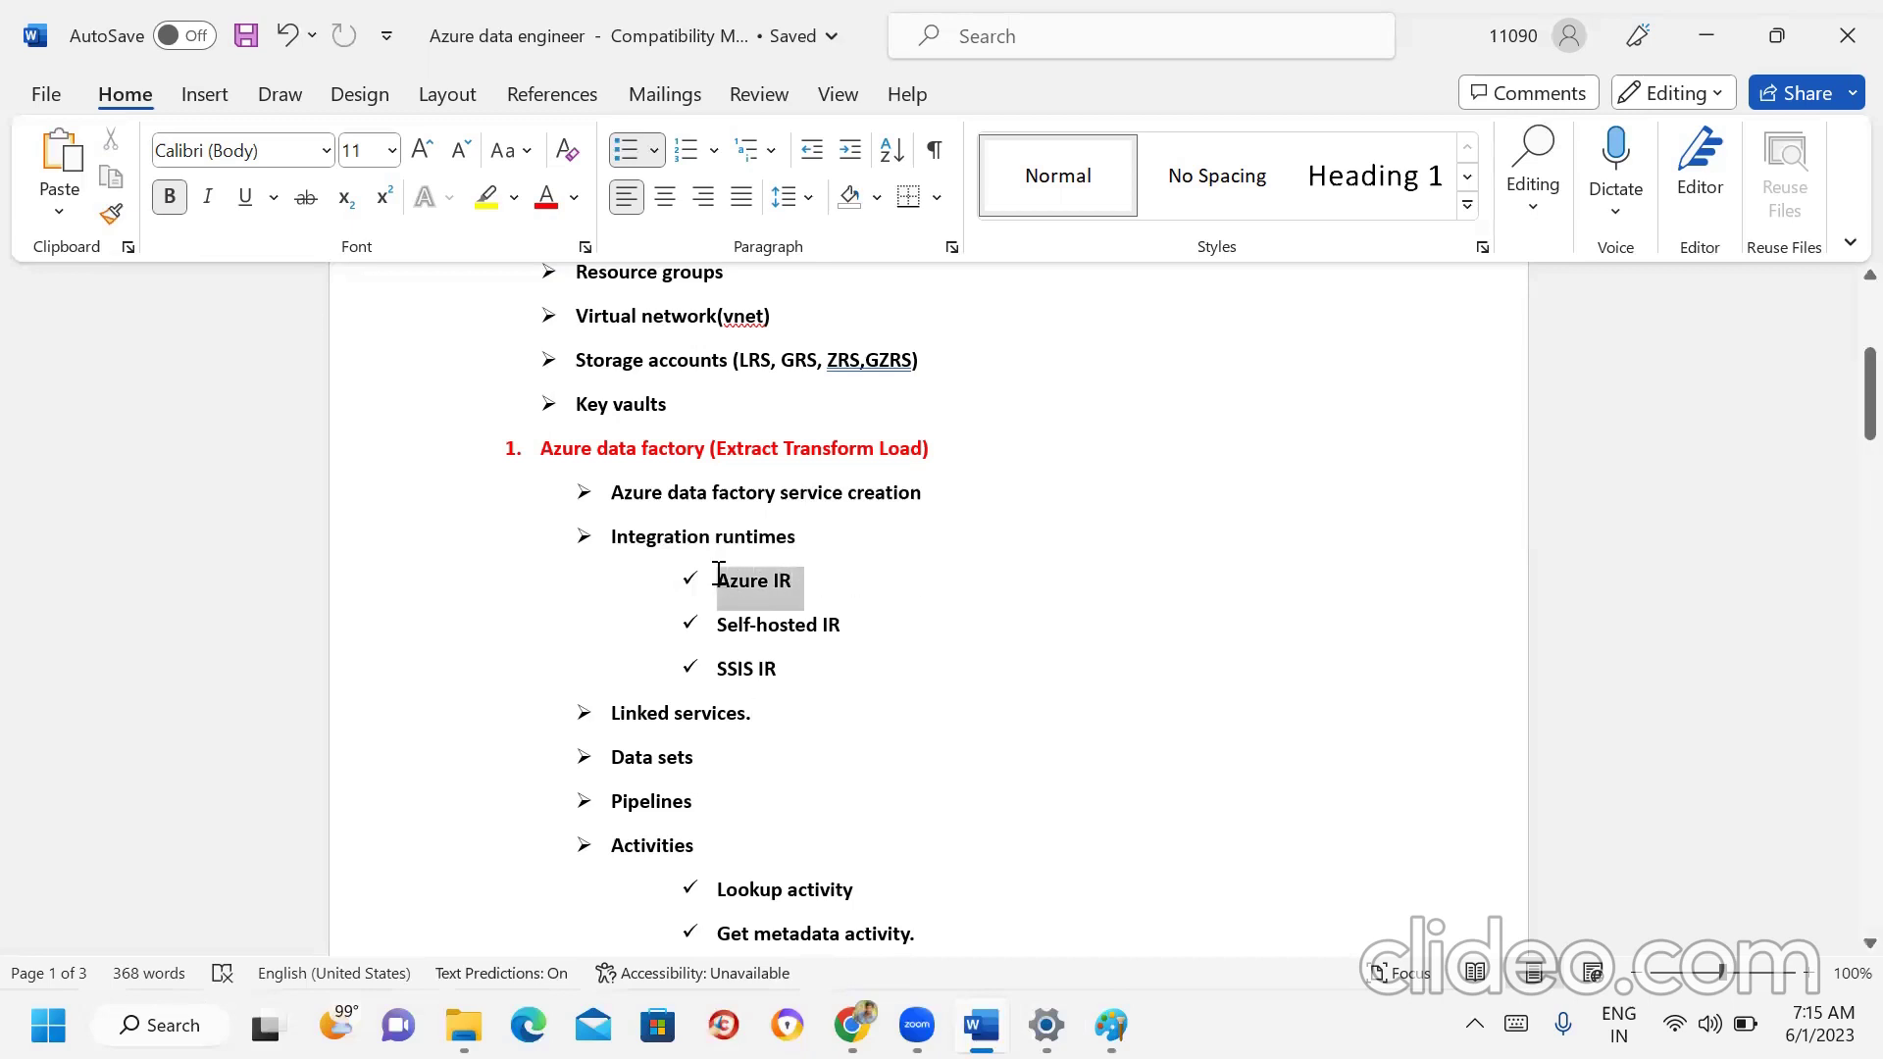
click(912, 628)
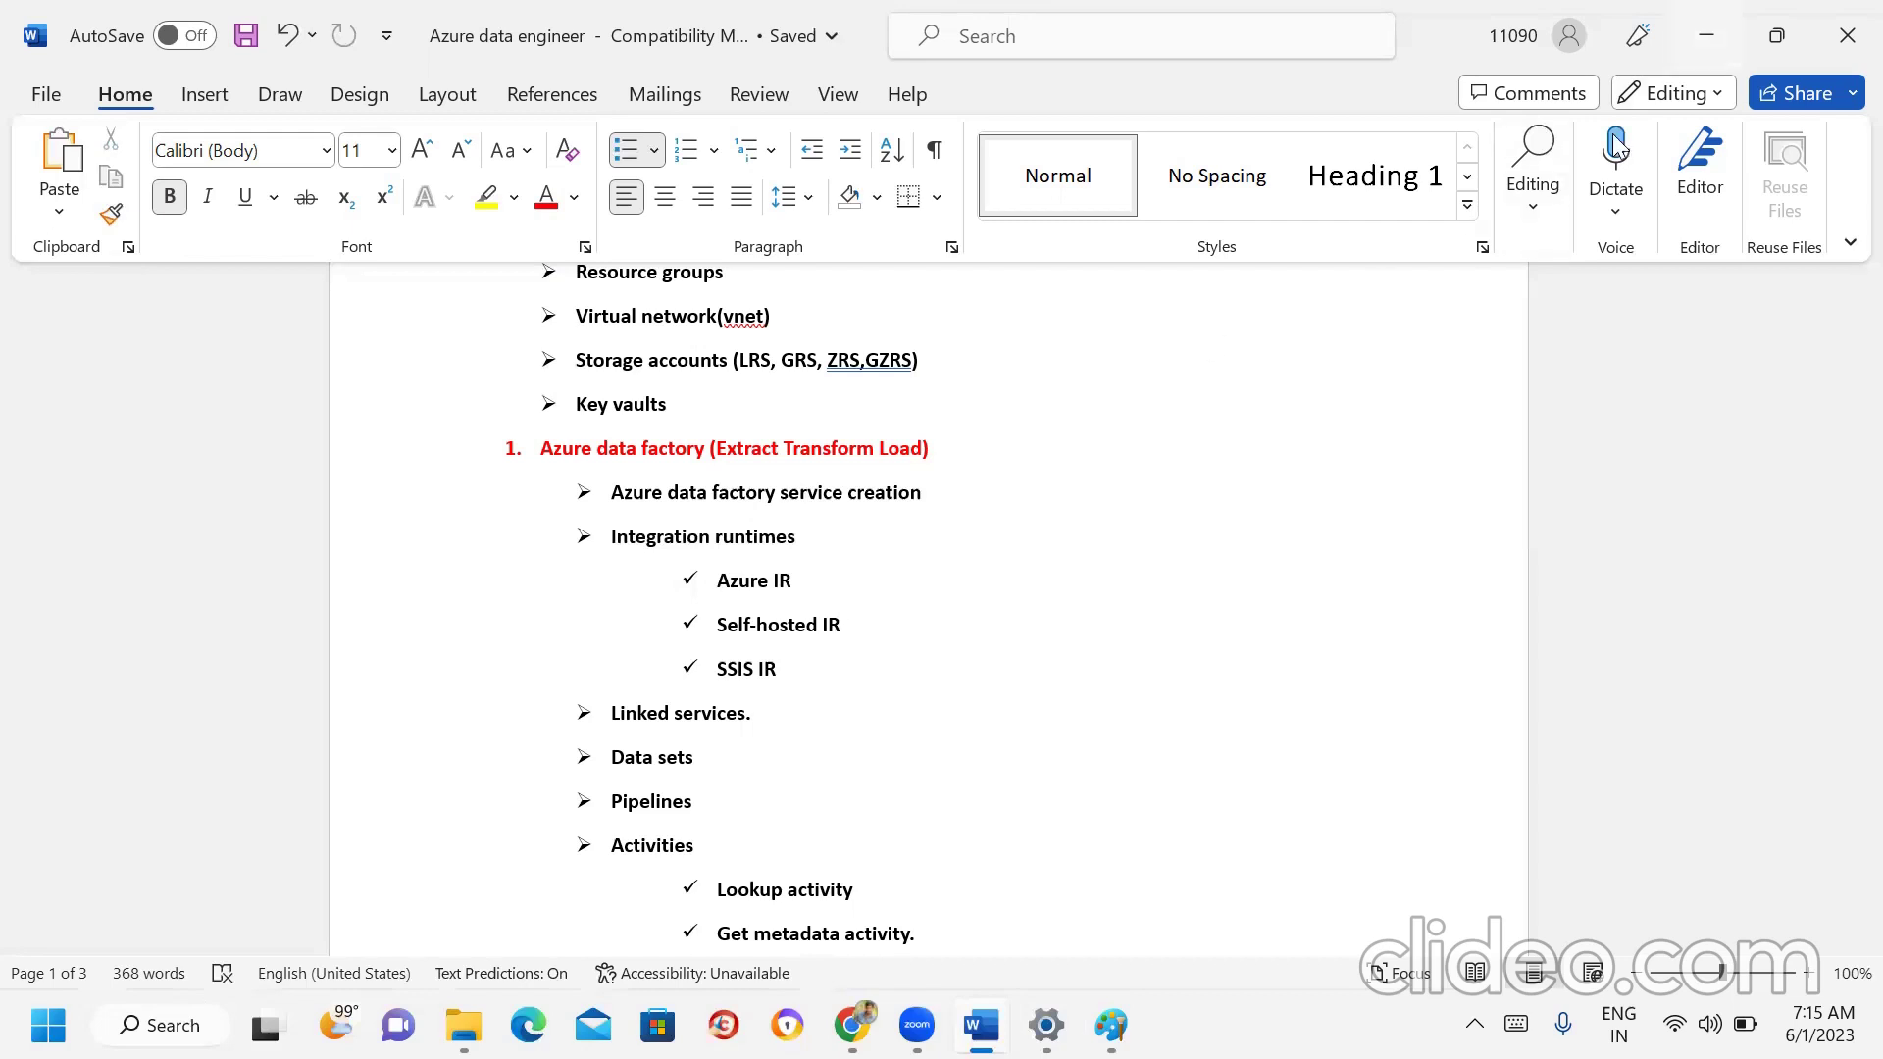
click(1707, 36)
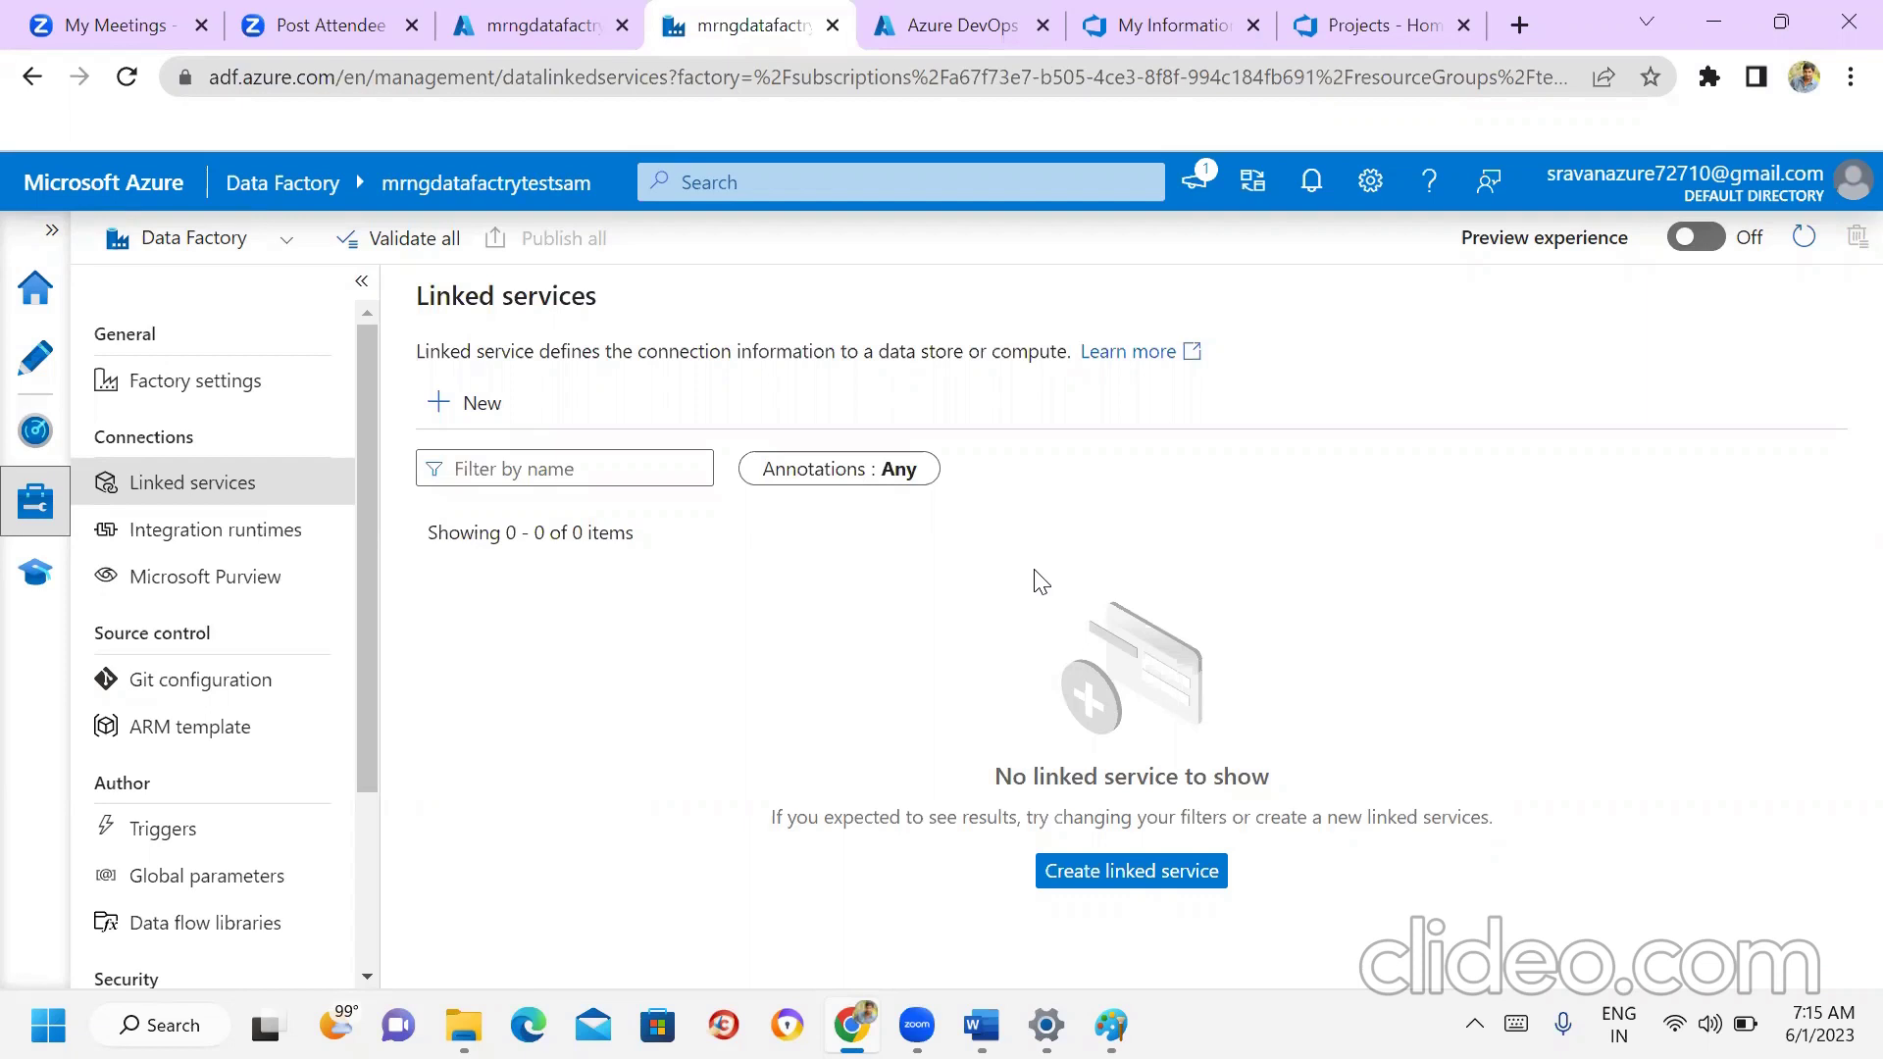
click(981, 1025)
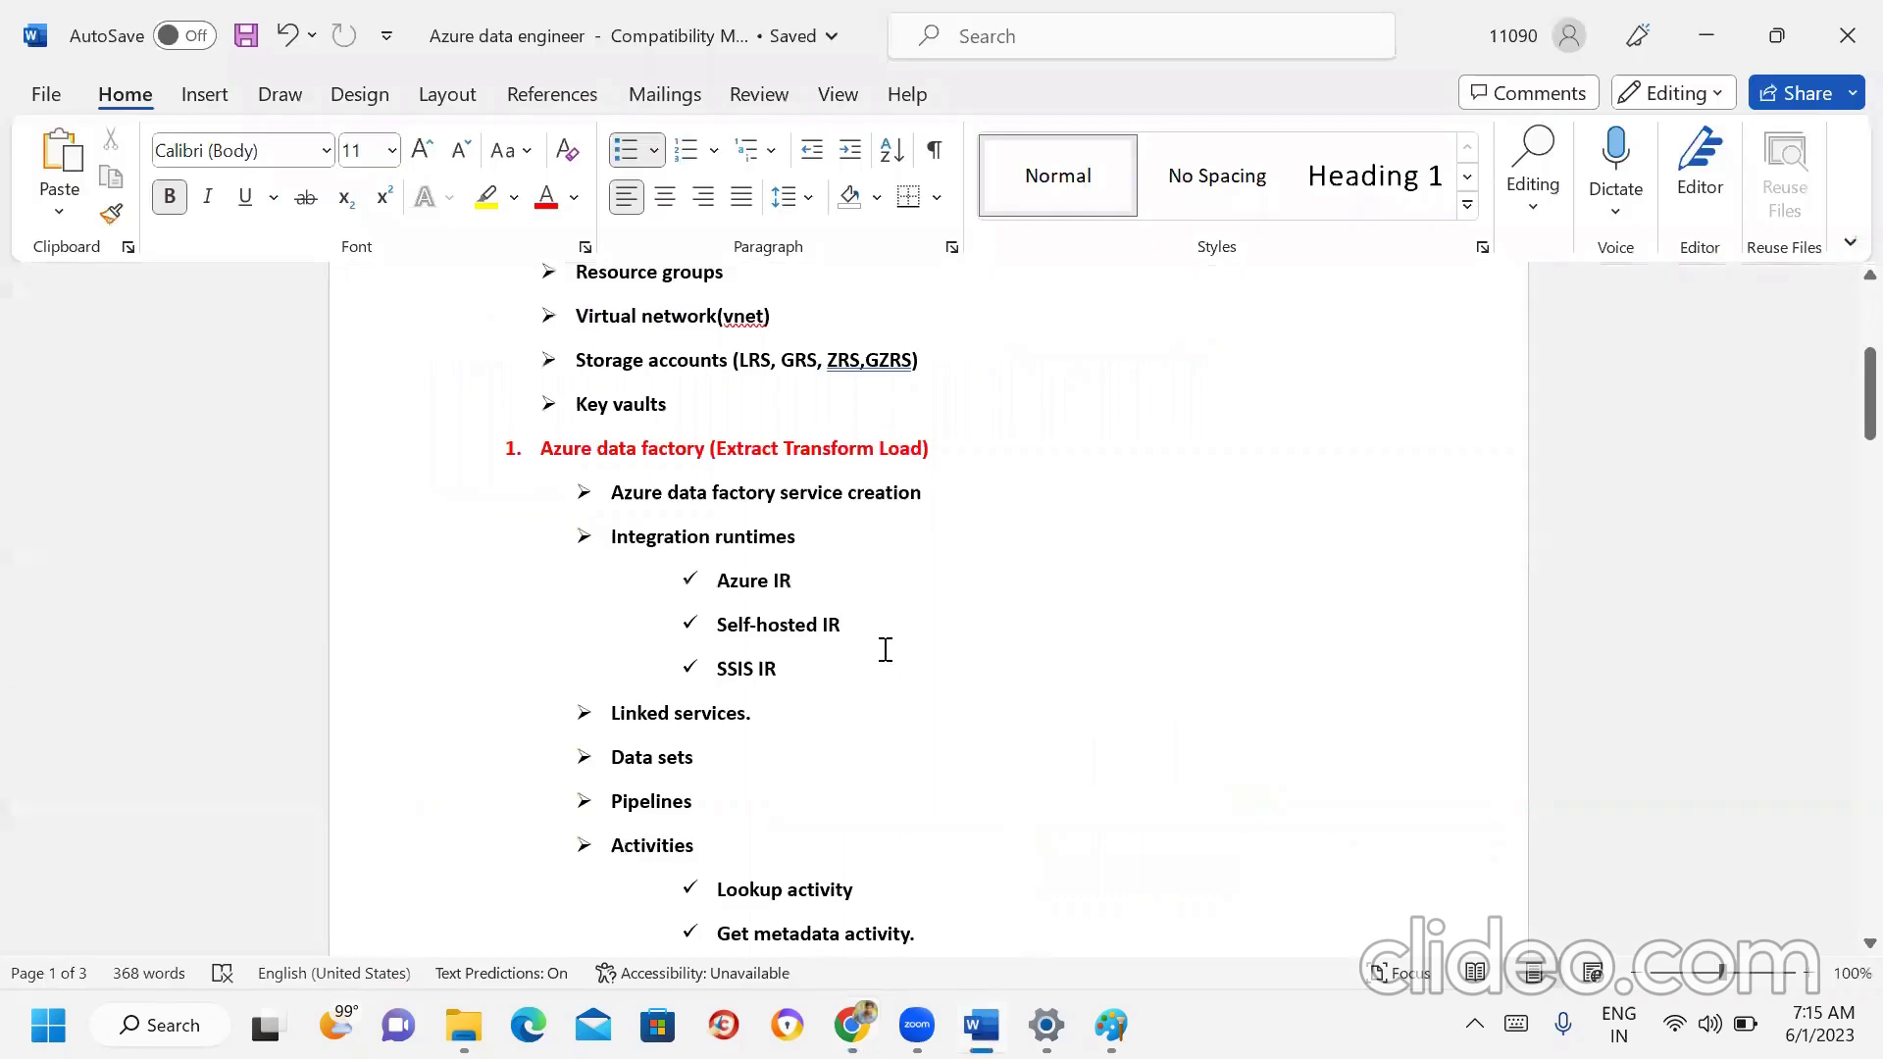
drag(853, 625, 693, 600)
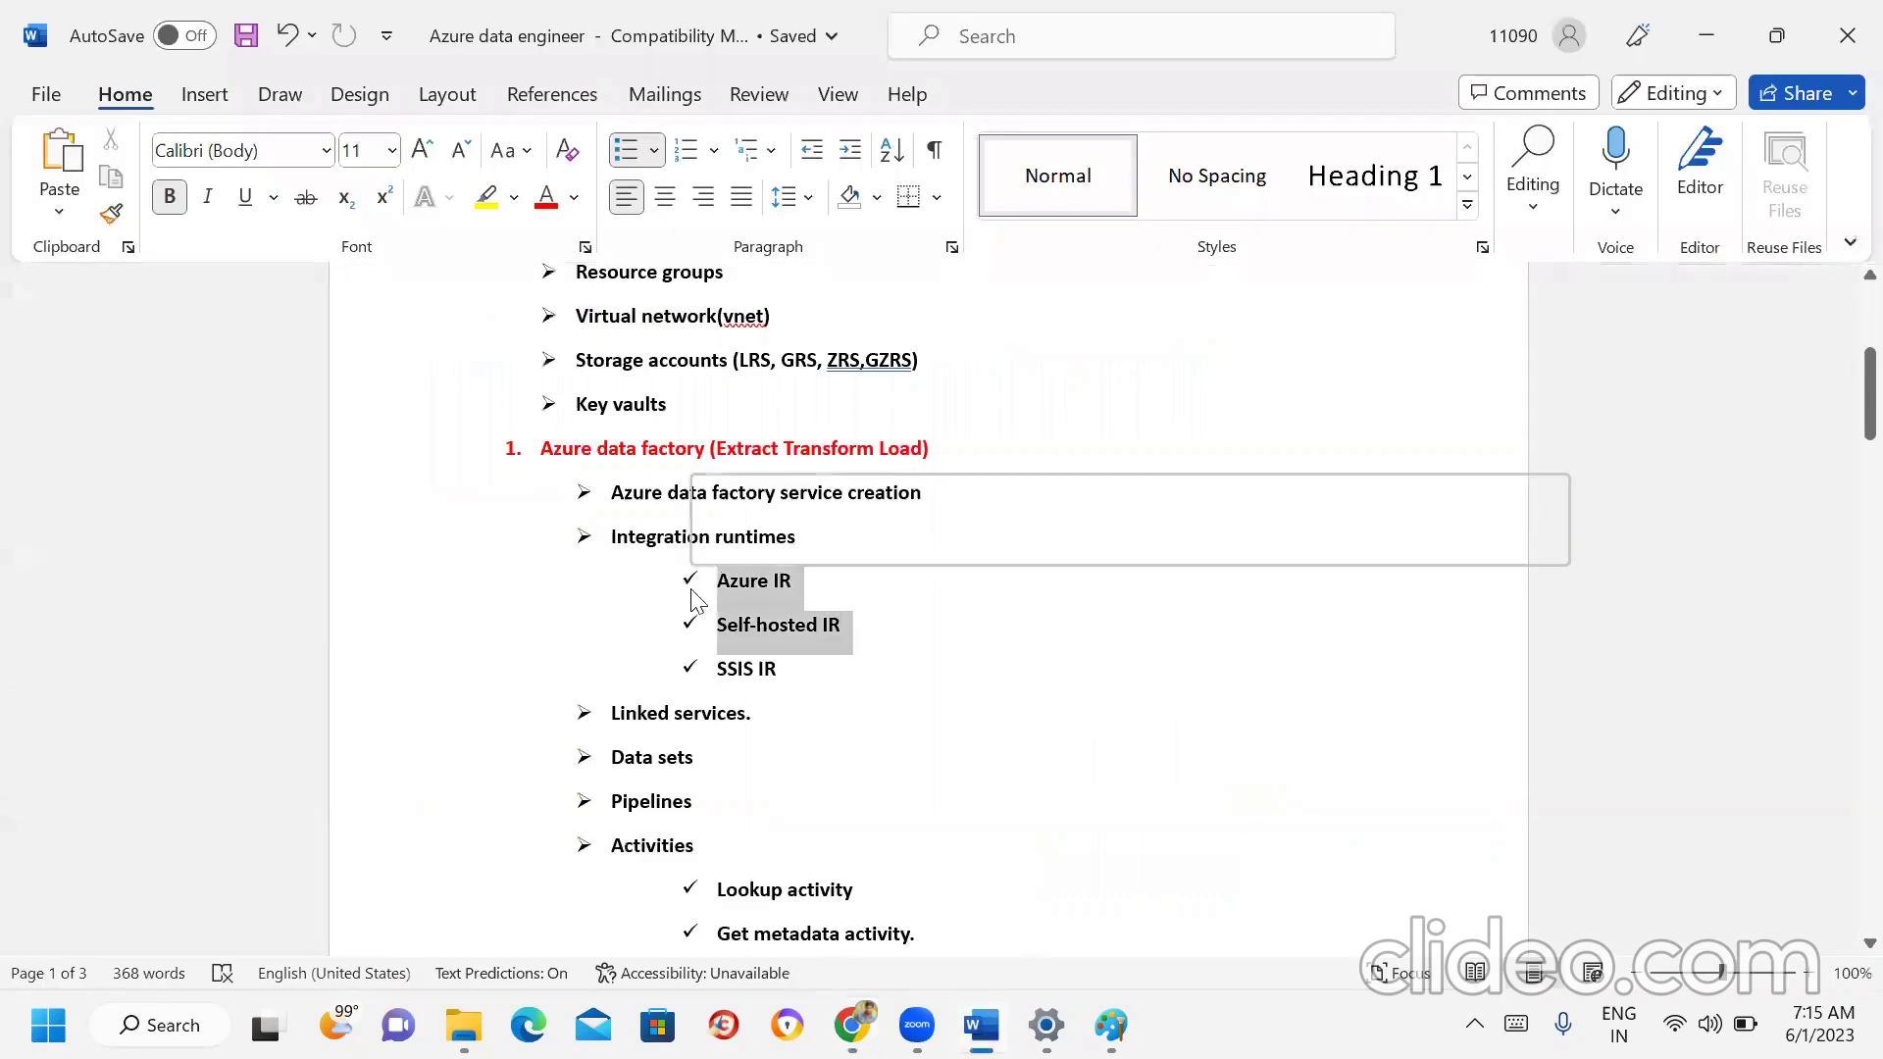
Switch to Azure Data Factory in Chrome, show the factory's integration runtimes and refresh the list.
click(1721, 31)
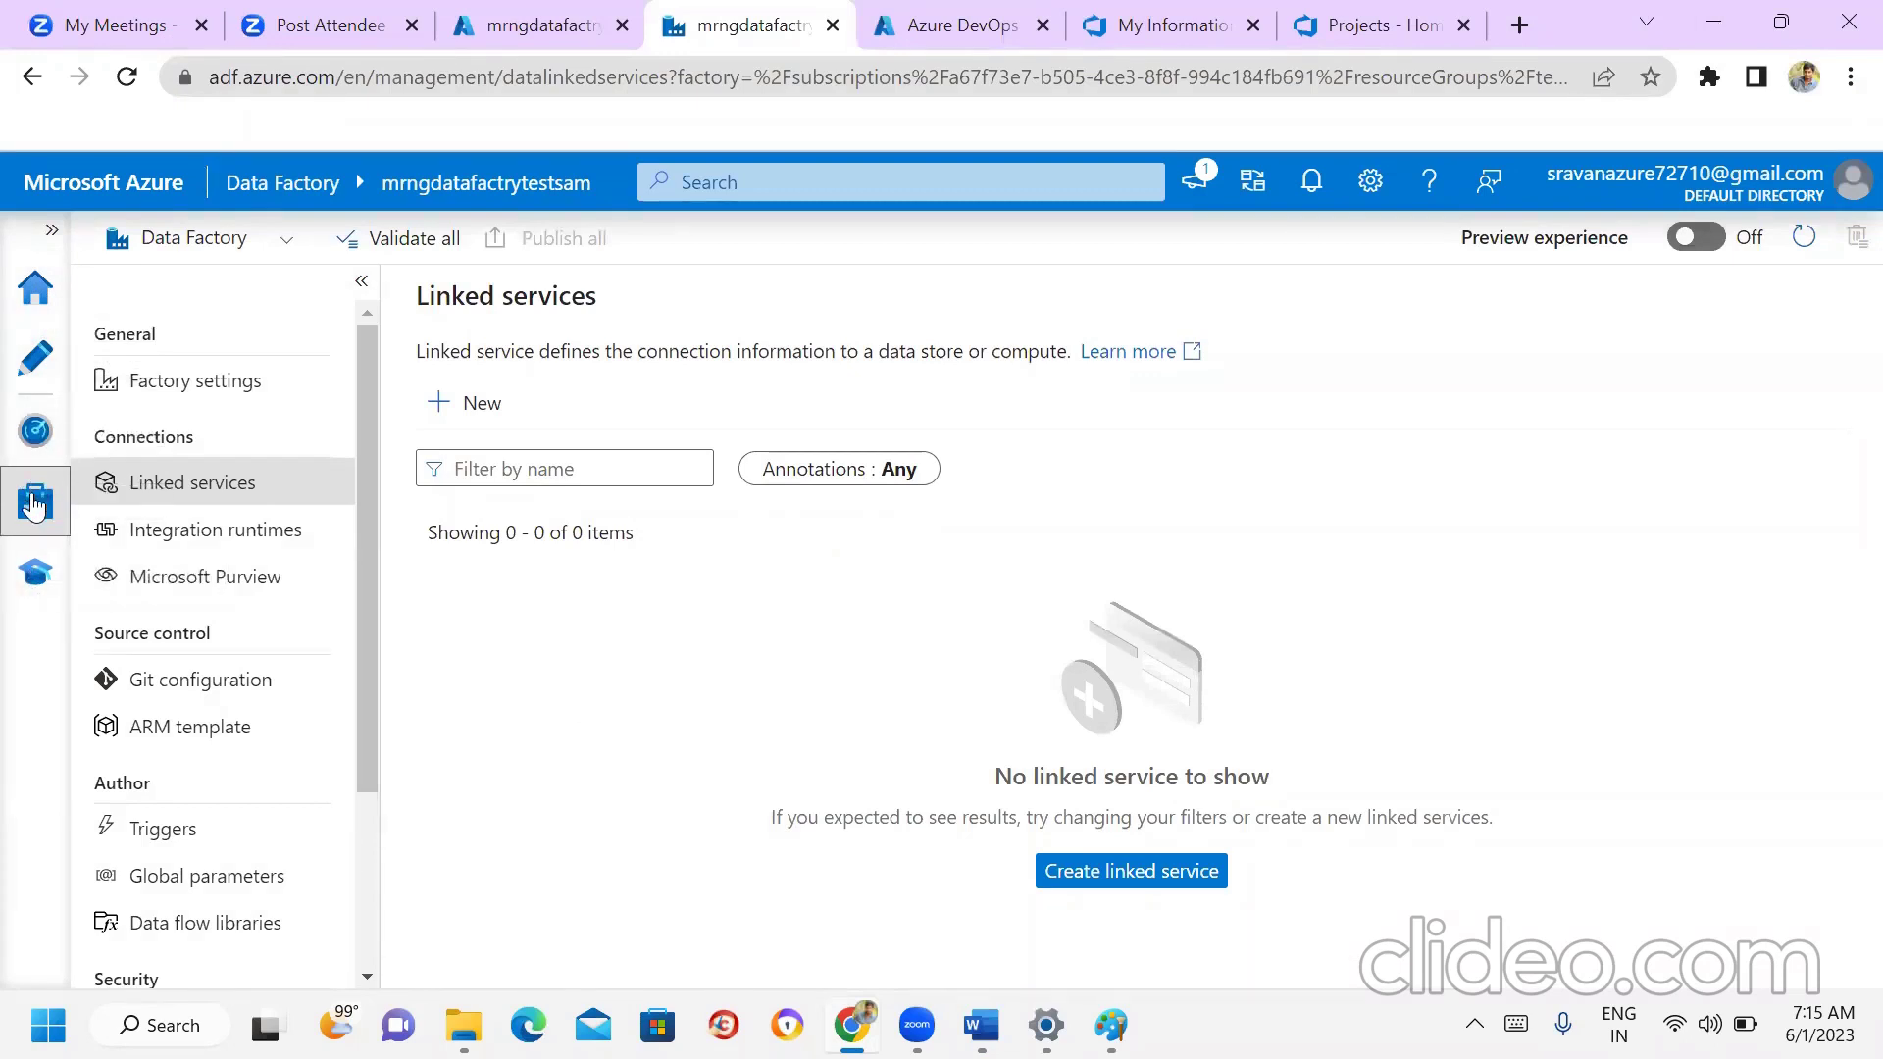
click(208, 539)
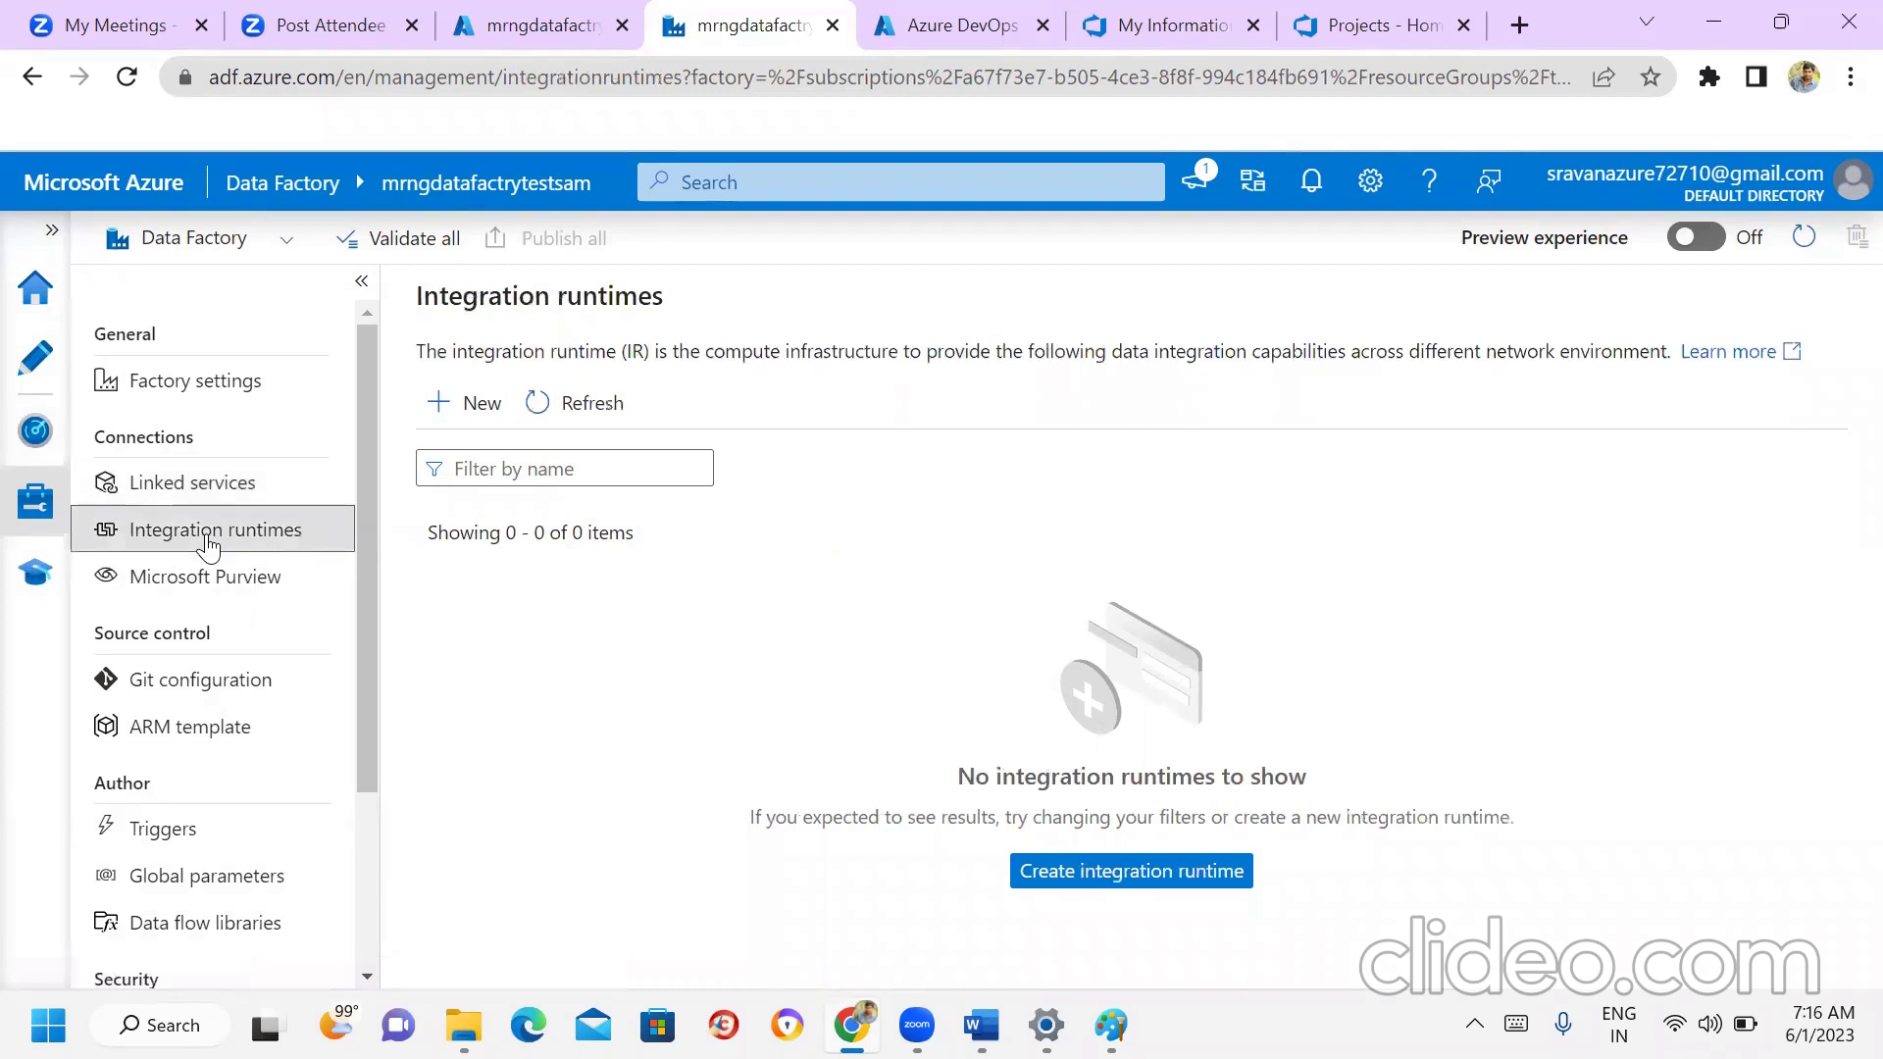
click(586, 410)
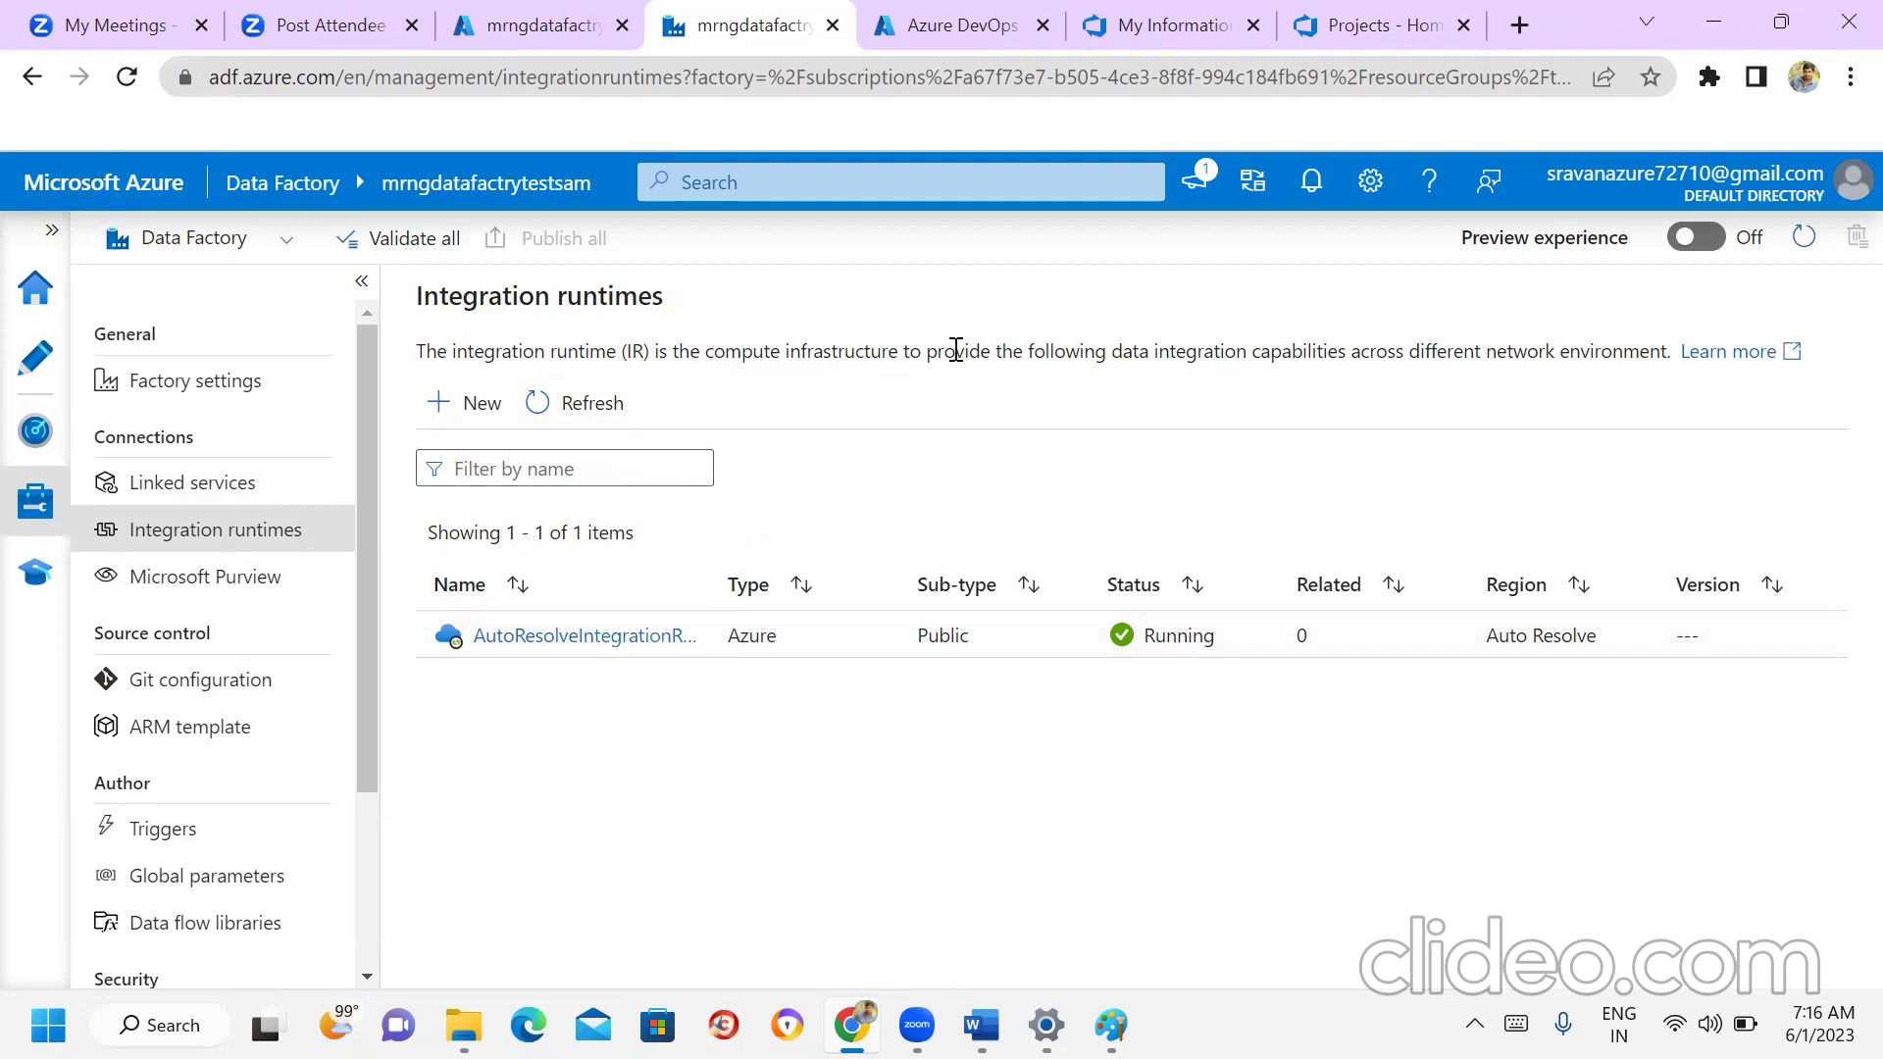
Start a new Azure, Self-Hosted integration runtime and choose Self-Hosted as its network environment.
click(473, 410)
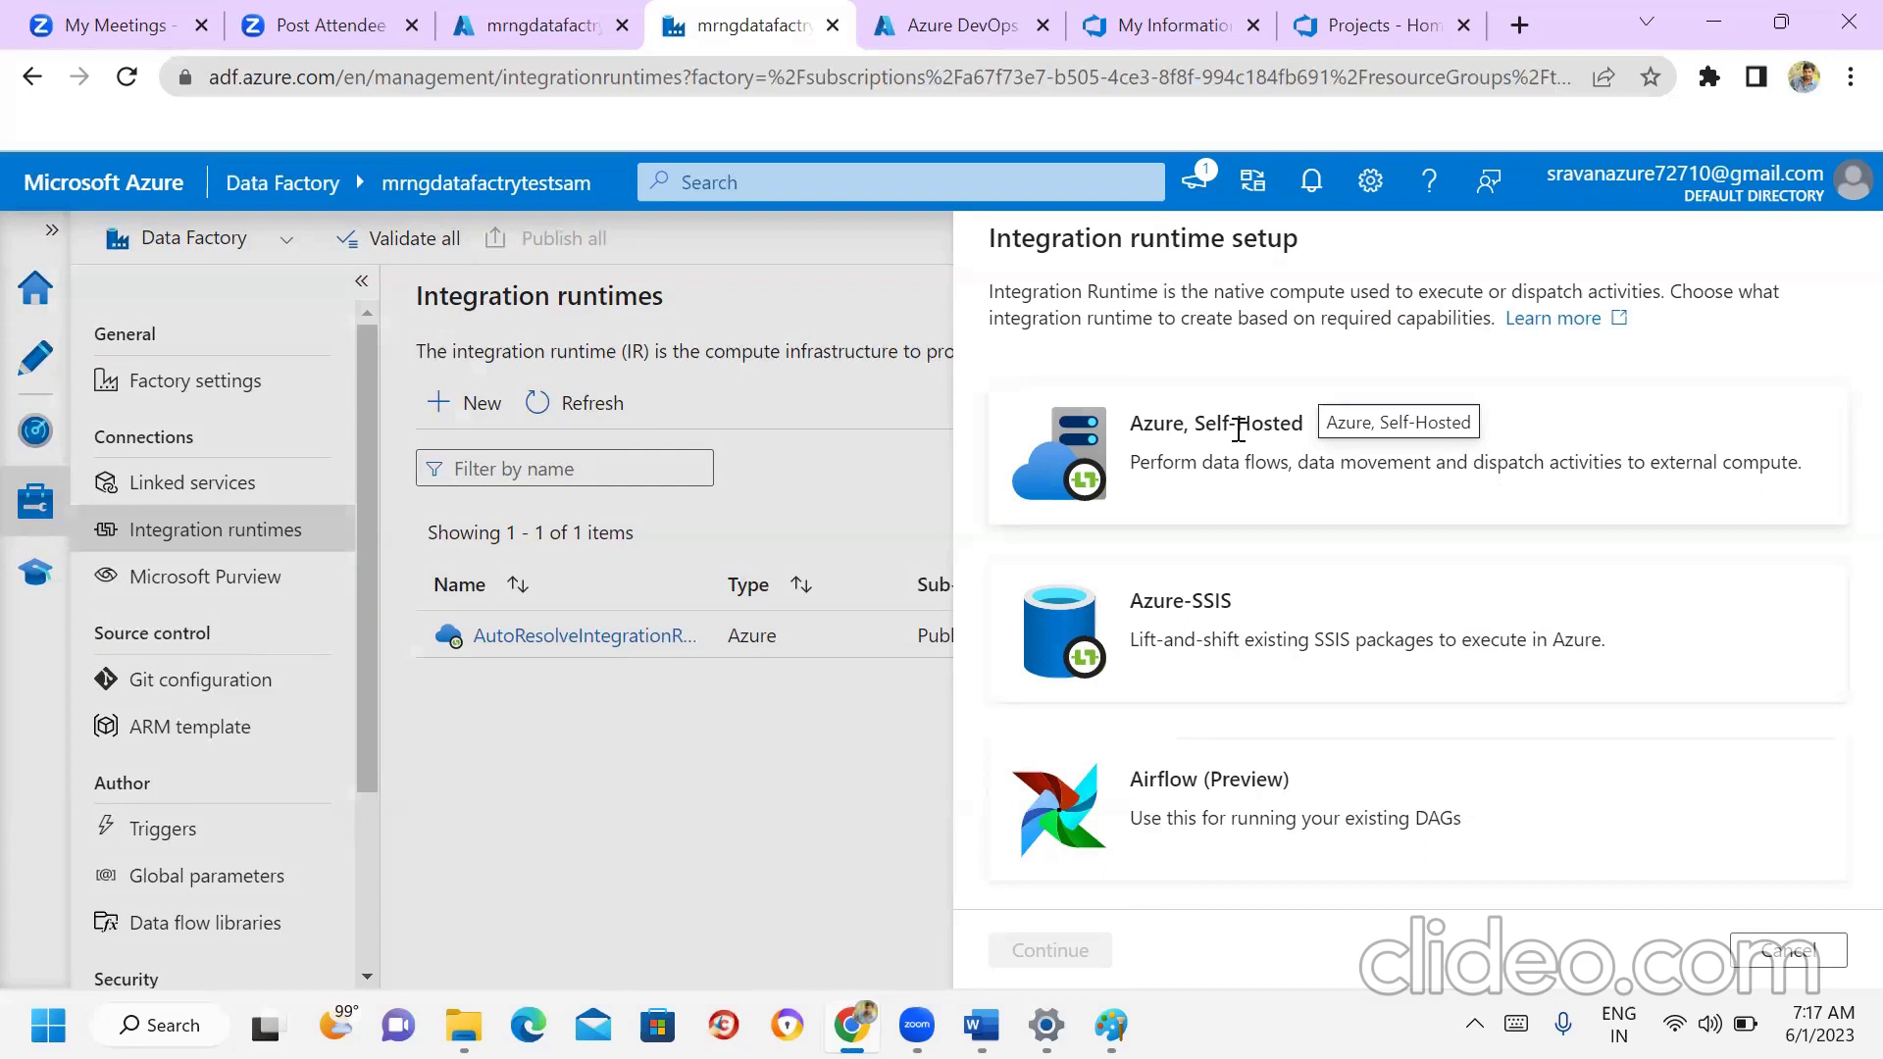
click(1196, 433)
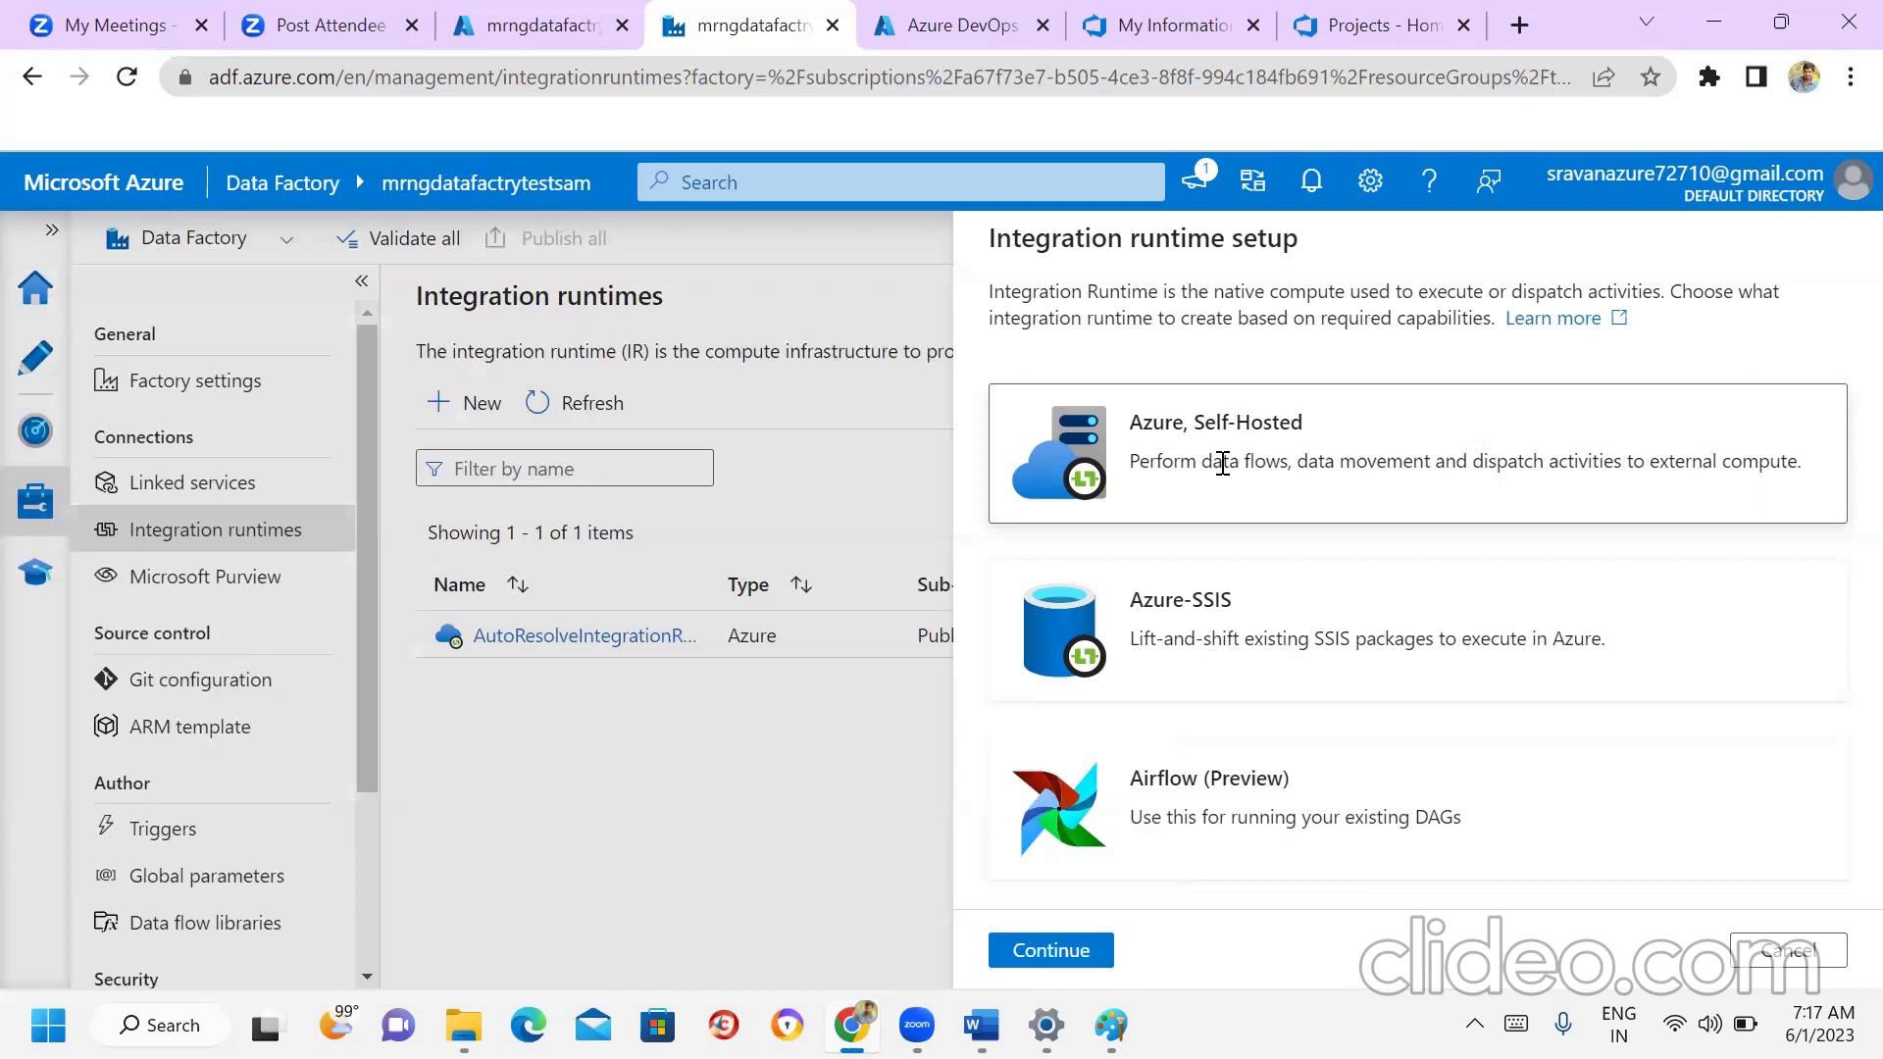
click(1064, 951)
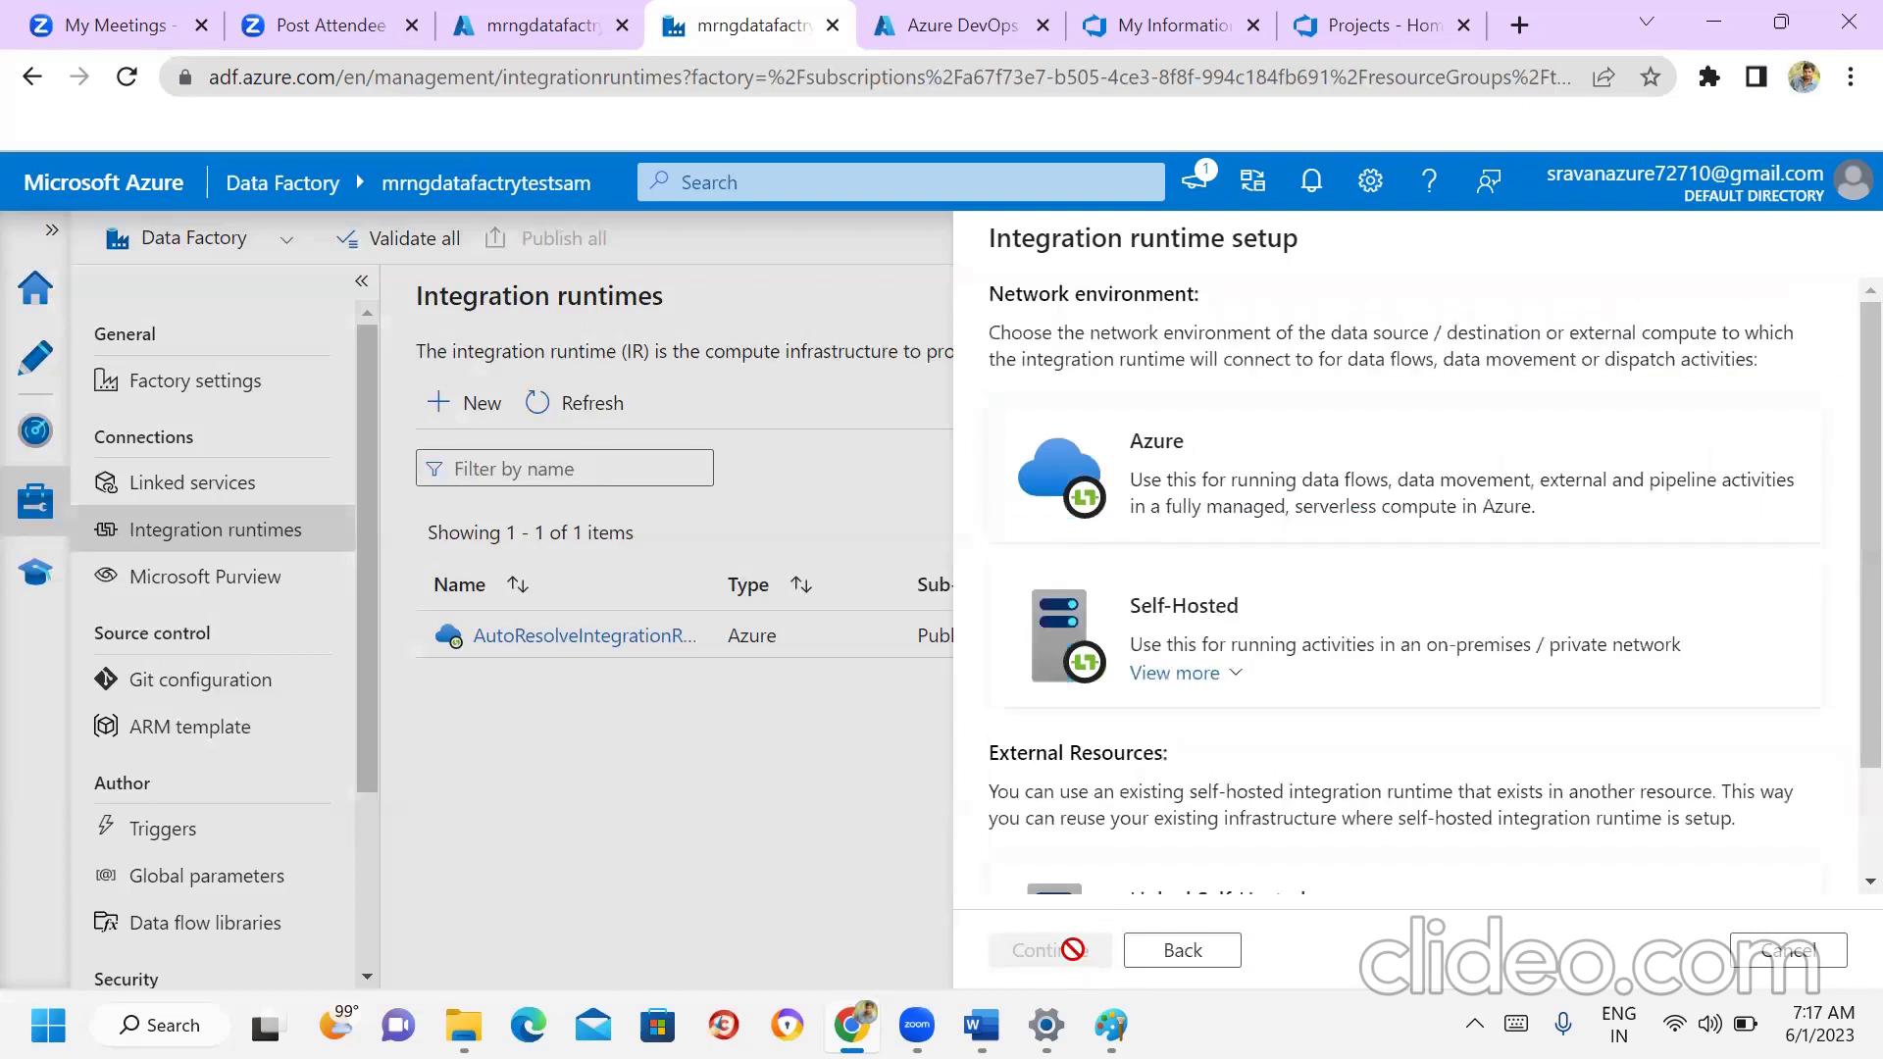
click(1466, 638)
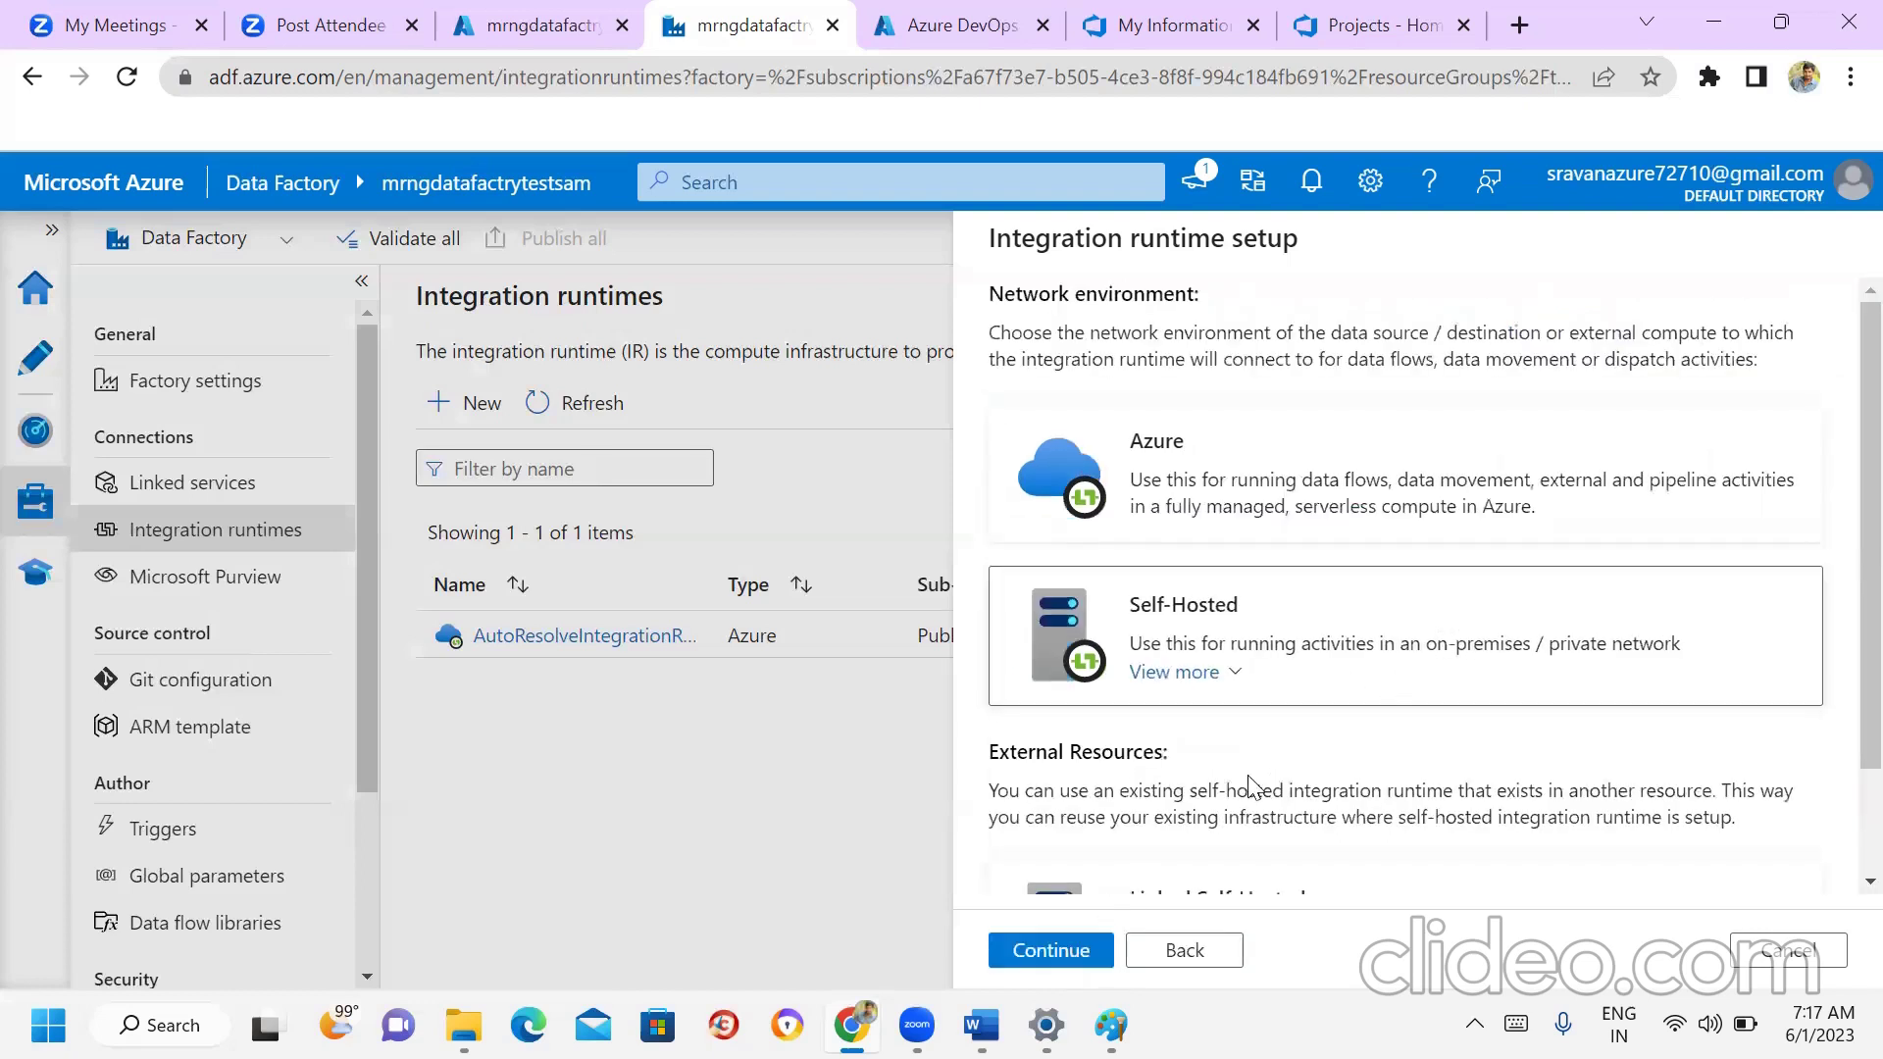
click(1049, 953)
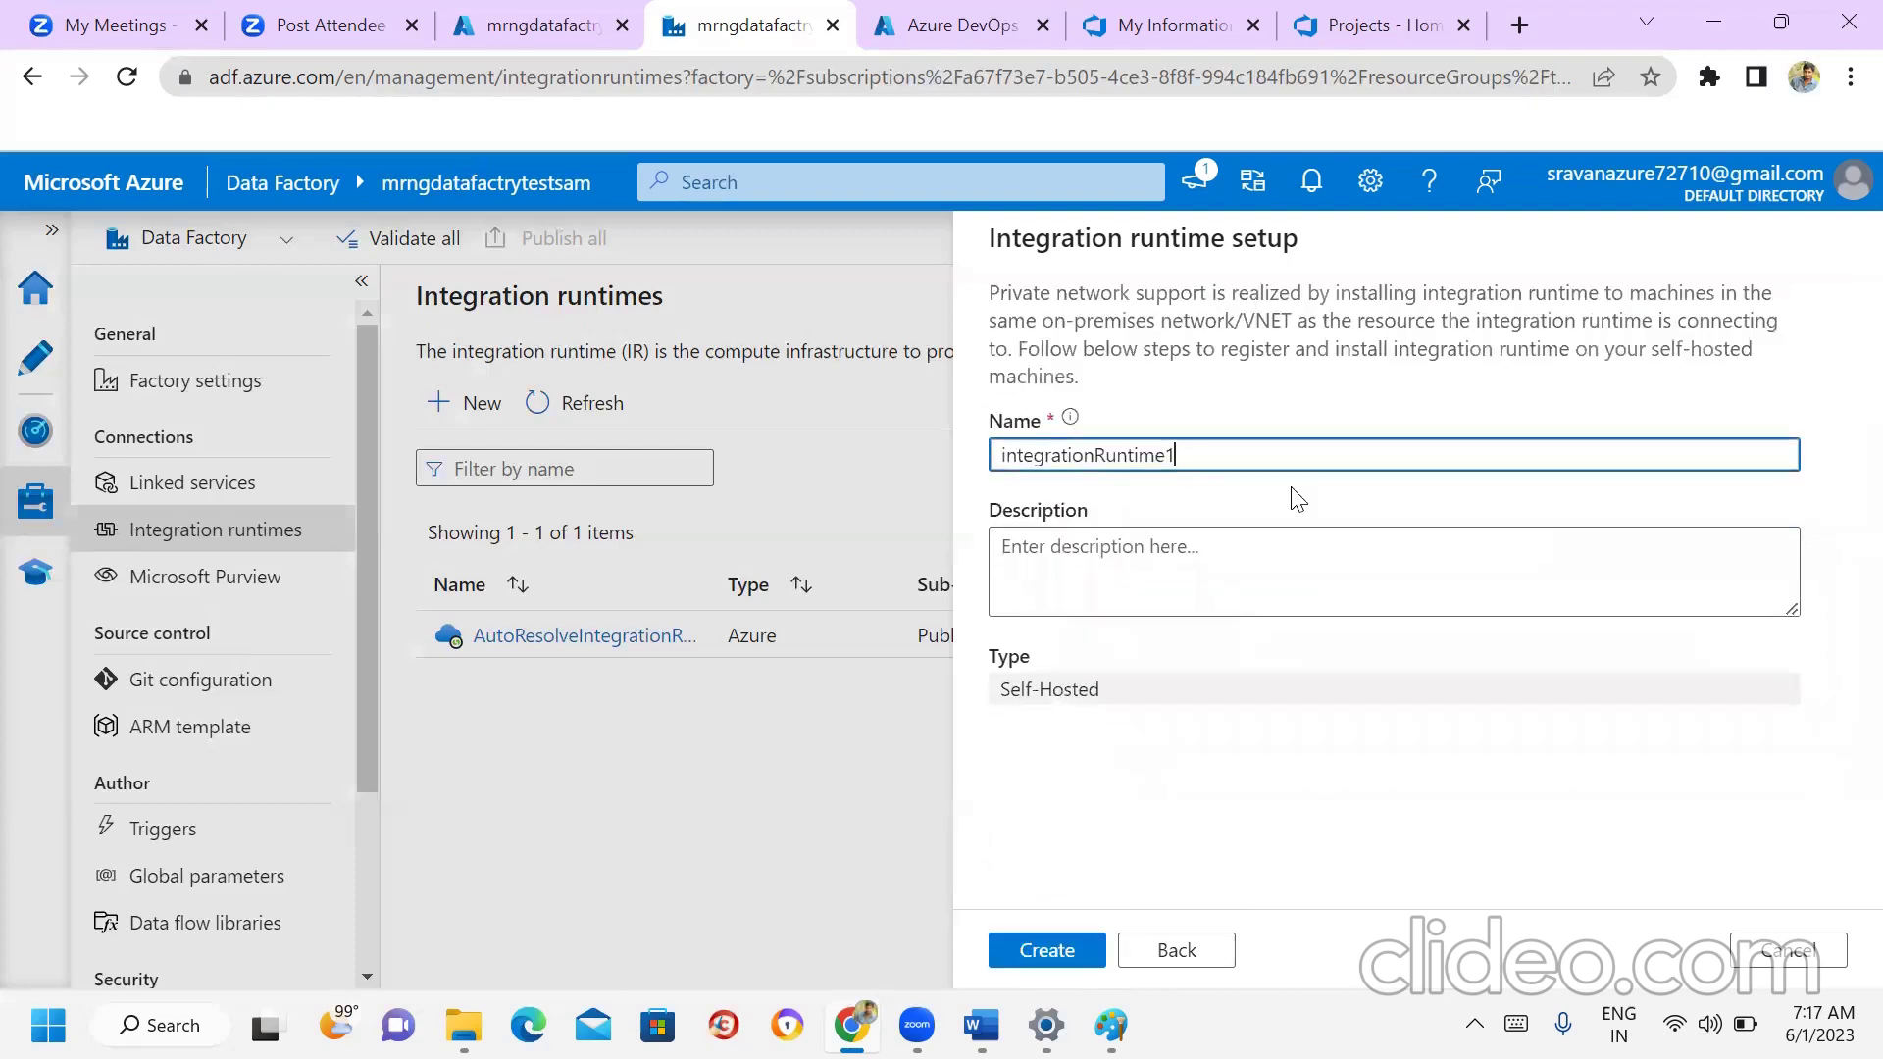
Name the integration runtime self-hostedintegrationruntime, create it and dismiss the notification.
key(BackSpace)
key(BackSpace)
key(BackSpace)
key(BackSpace)
key(BackSpace)
key(BackSpace)
key(BackSpace)
key(BackSpace)
key(BackSpace)
key(BackSpace)
key(BackSpace)
key(BackSpace)
key(BackSpace)
key(BackSpace)
key(BackSpace)
key(BackSpace)
key(BackSpace)
key(BackSpace)
text(s)
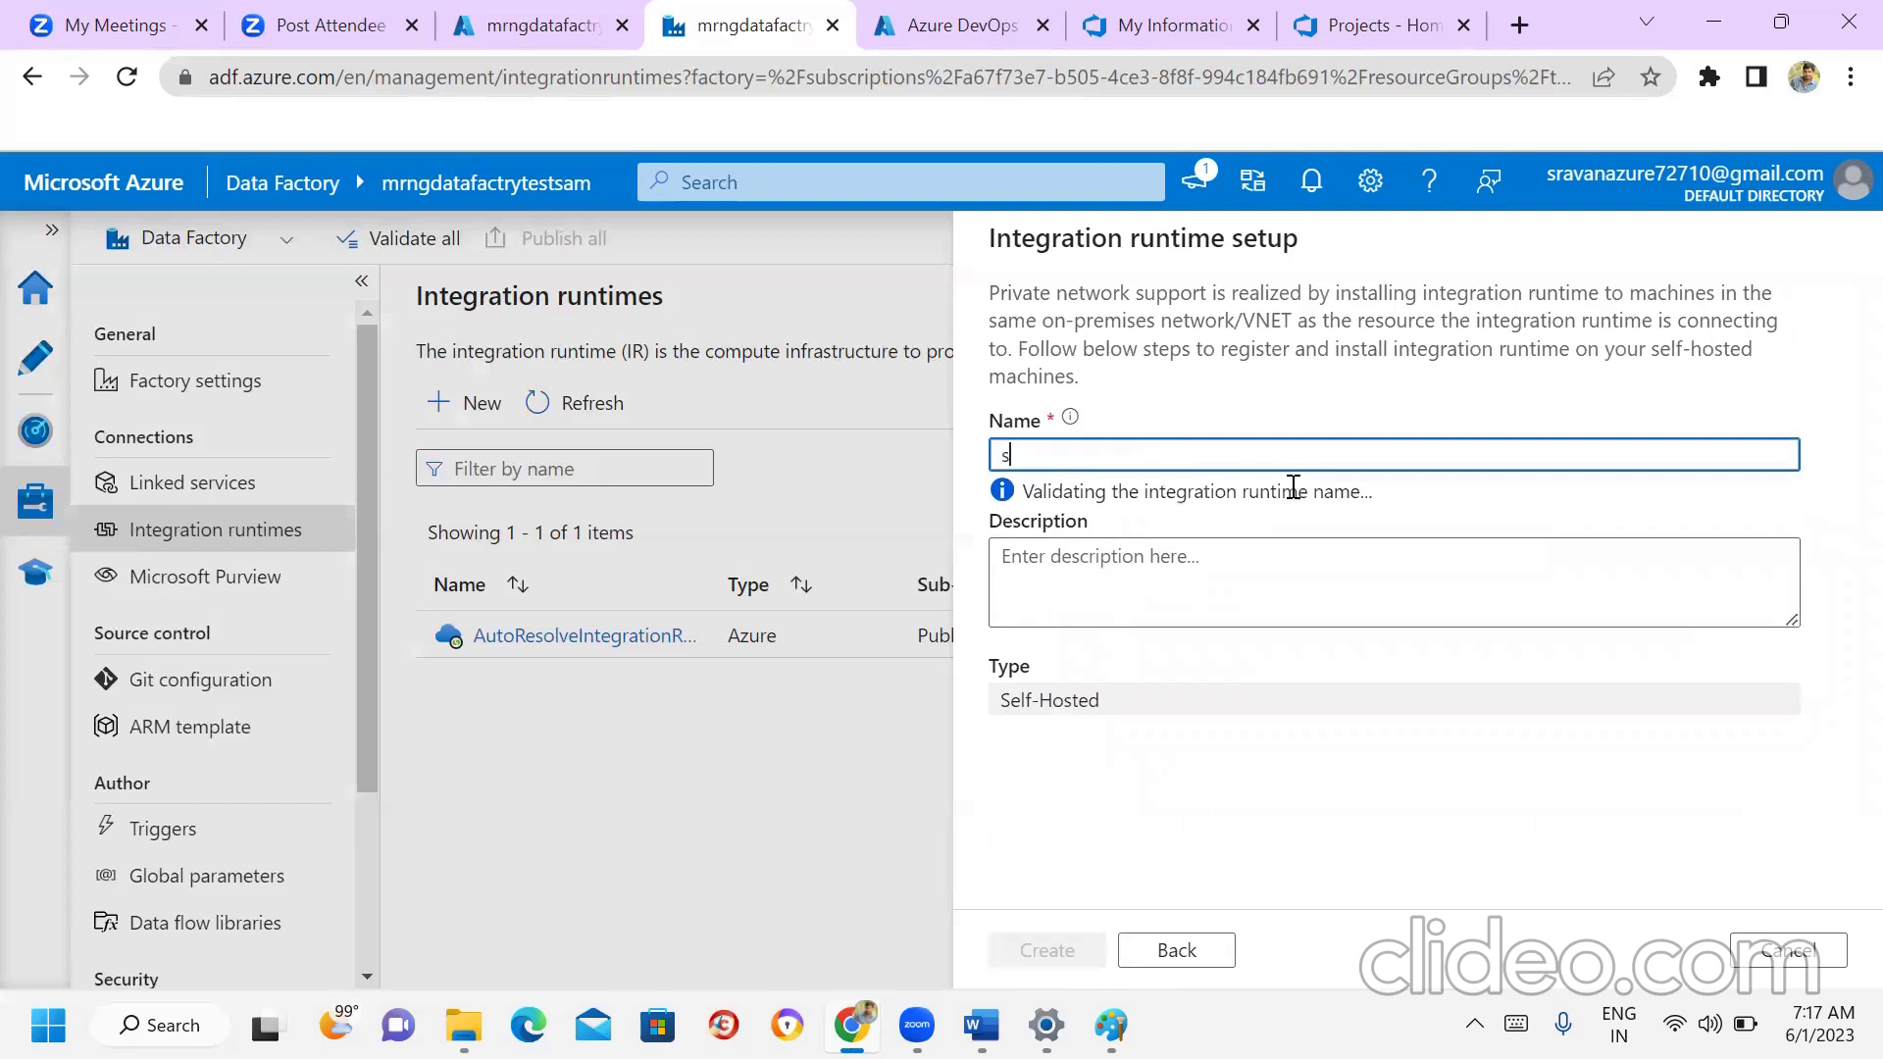
text(elf-hosted integration ru)
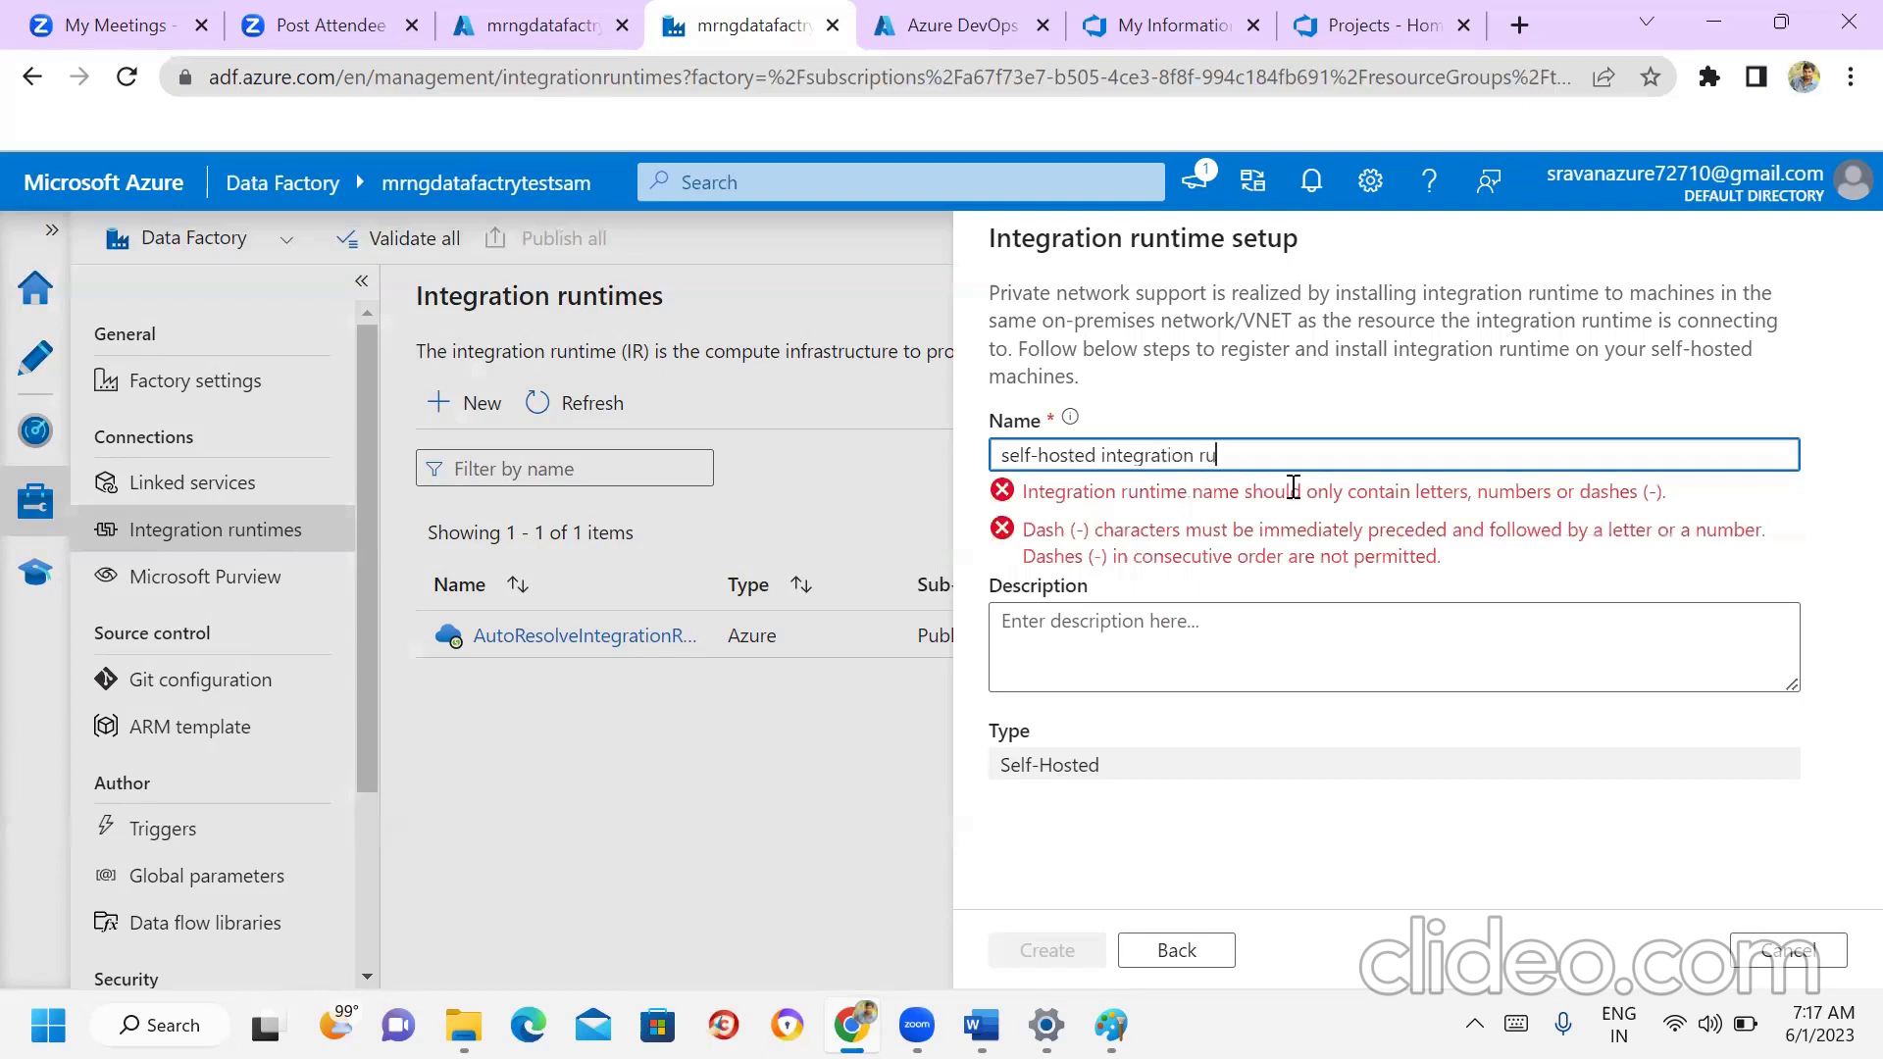
text(ntime)
click(1201, 458)
key(BackSpace)
key(Left)
key(Left)
key(Left)
key(Left)
key(Left)
key(Left)
key(Left)
key(Left)
key(Left)
key(Left)
key(Left)
key(Left)
key(Left)
key(Left)
key(Left)
key(Left)
key(Left)
key(Left)
key(BackSpace)
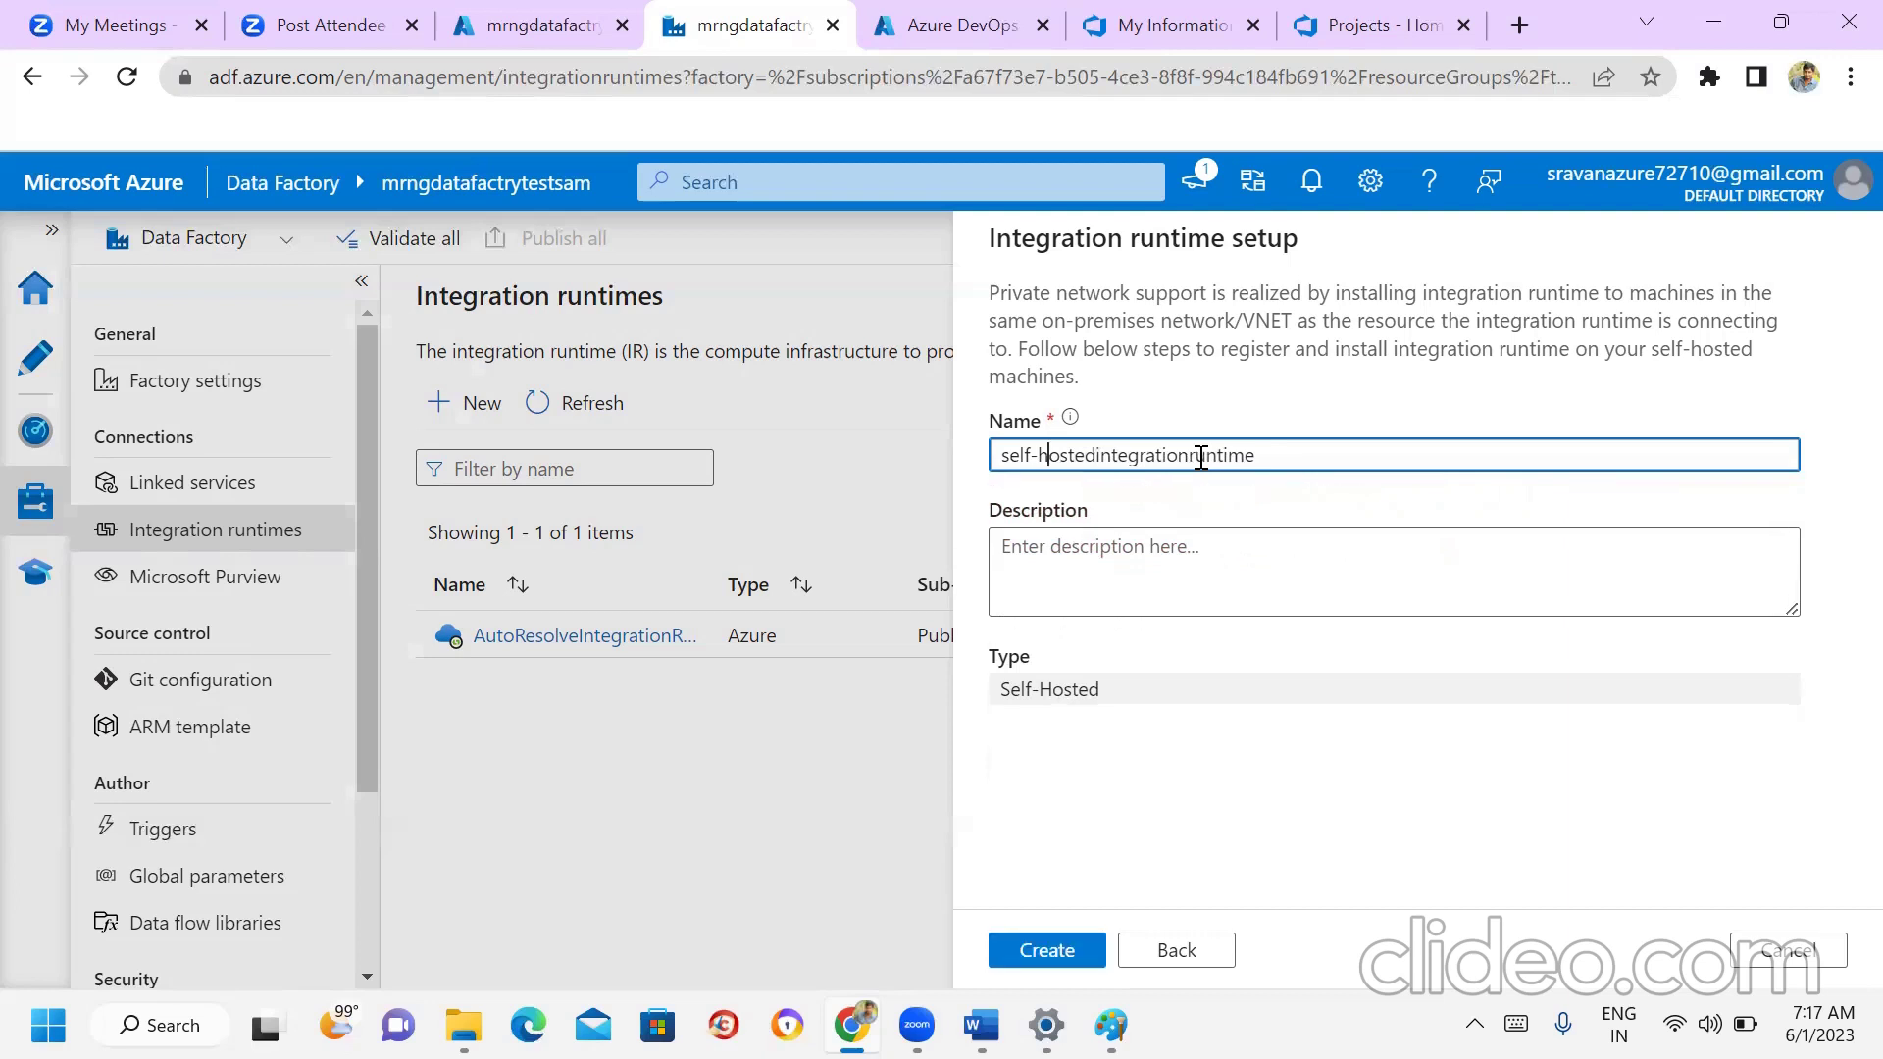
click(1253, 507)
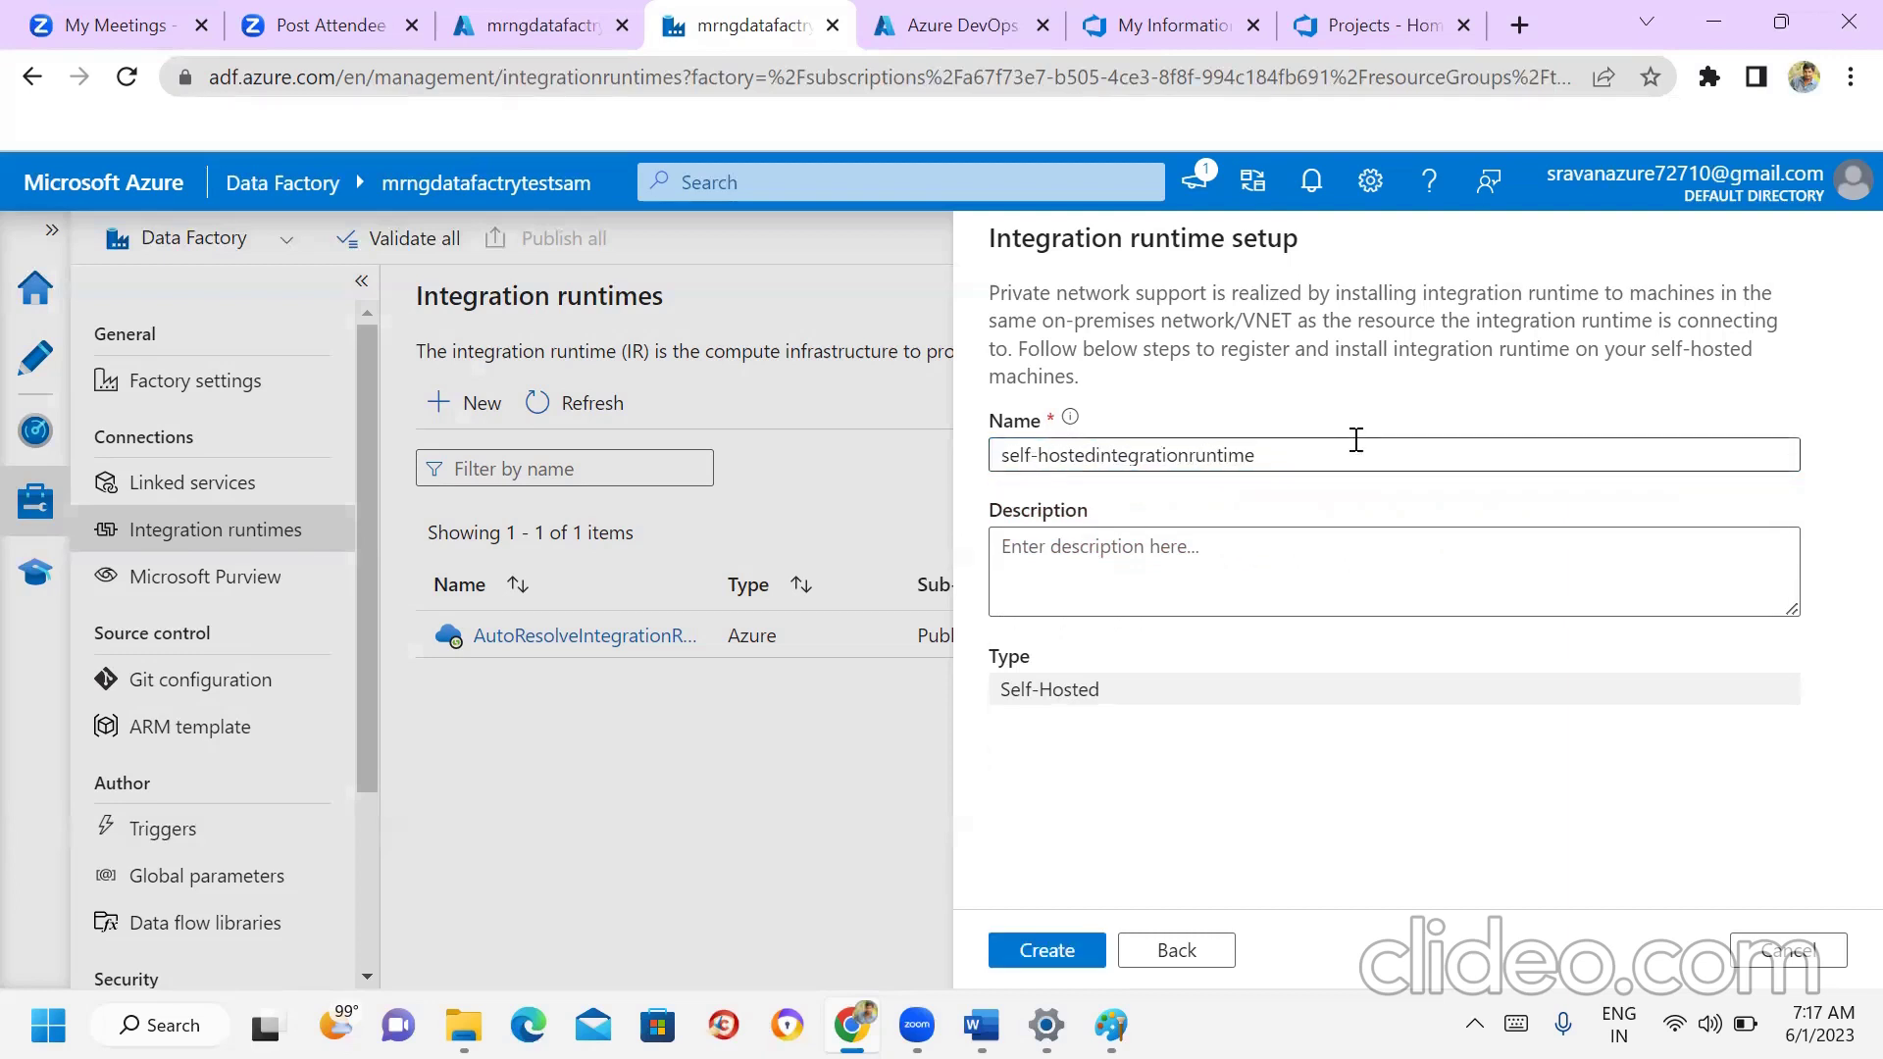
click(1067, 953)
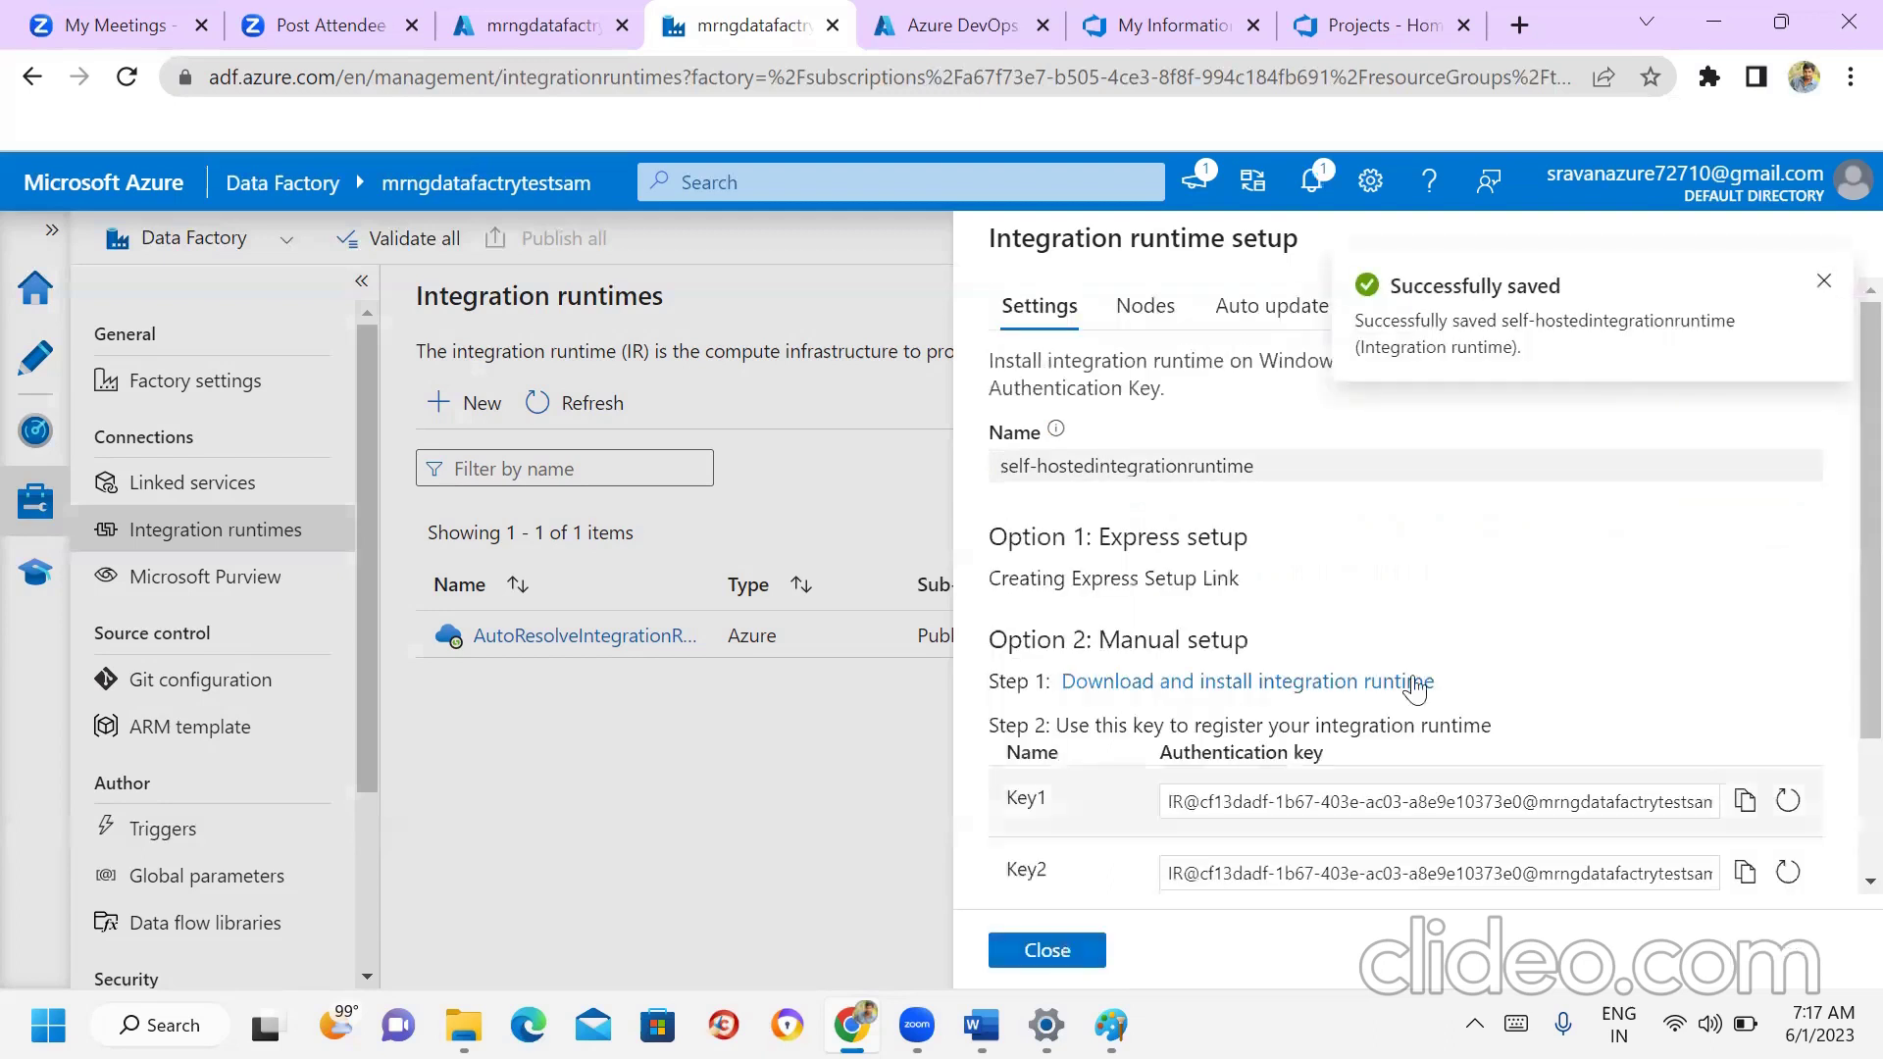
click(1823, 283)
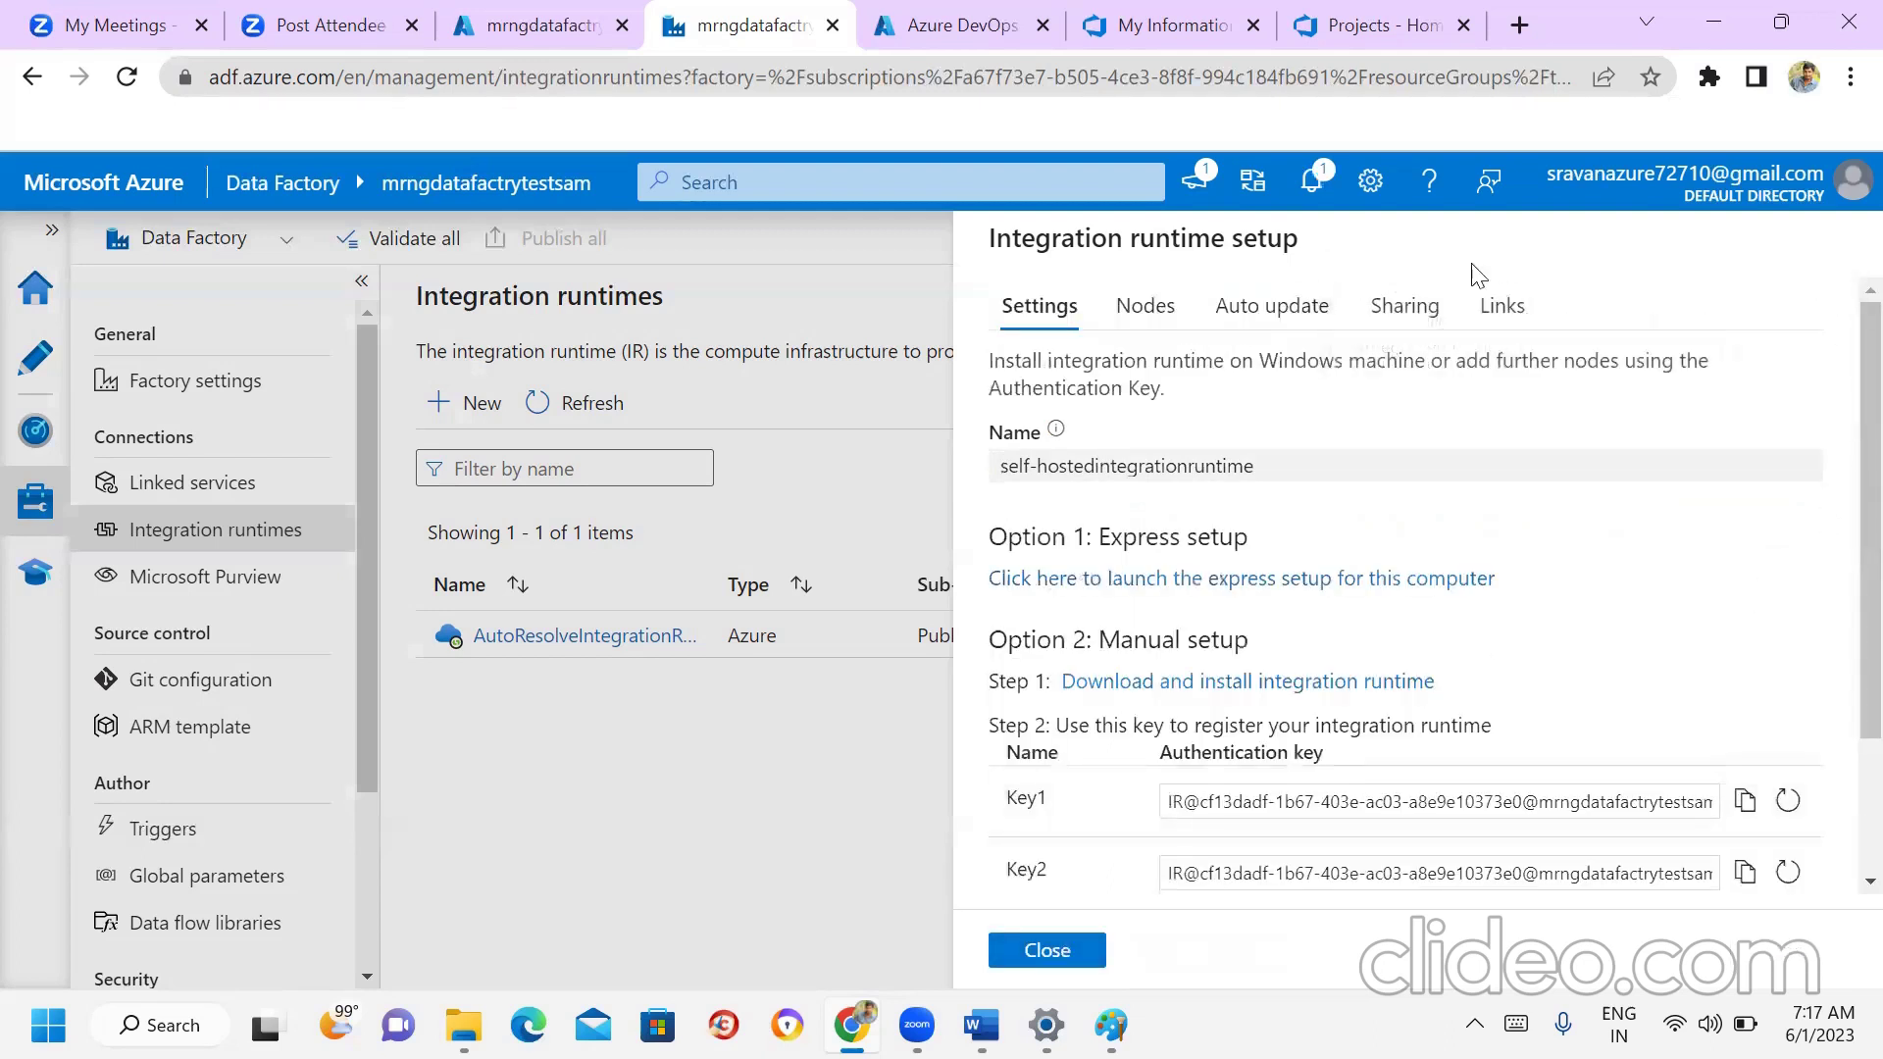
Review the new runtime's Nodes, Auto update, Sharing and Links pages, and its express and manual setup options under Settings.
click(1144, 309)
click(1265, 309)
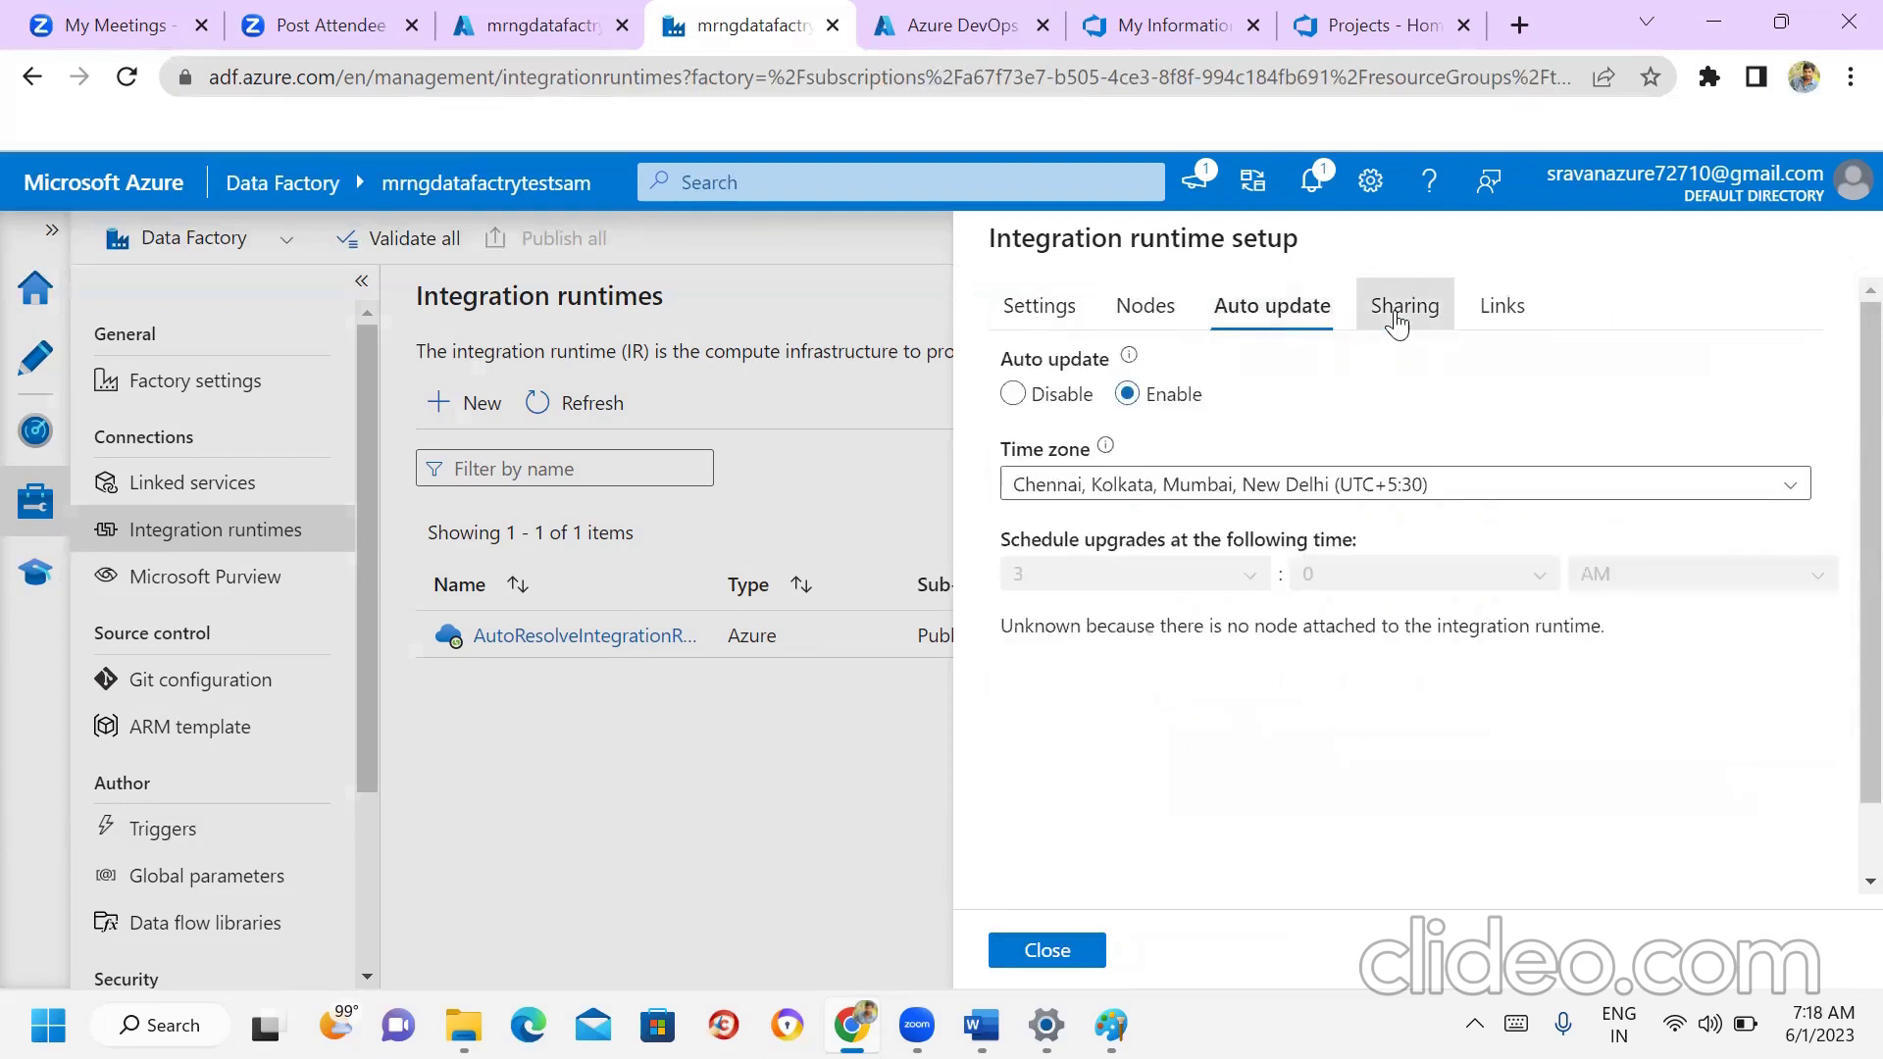
click(1402, 310)
click(1501, 307)
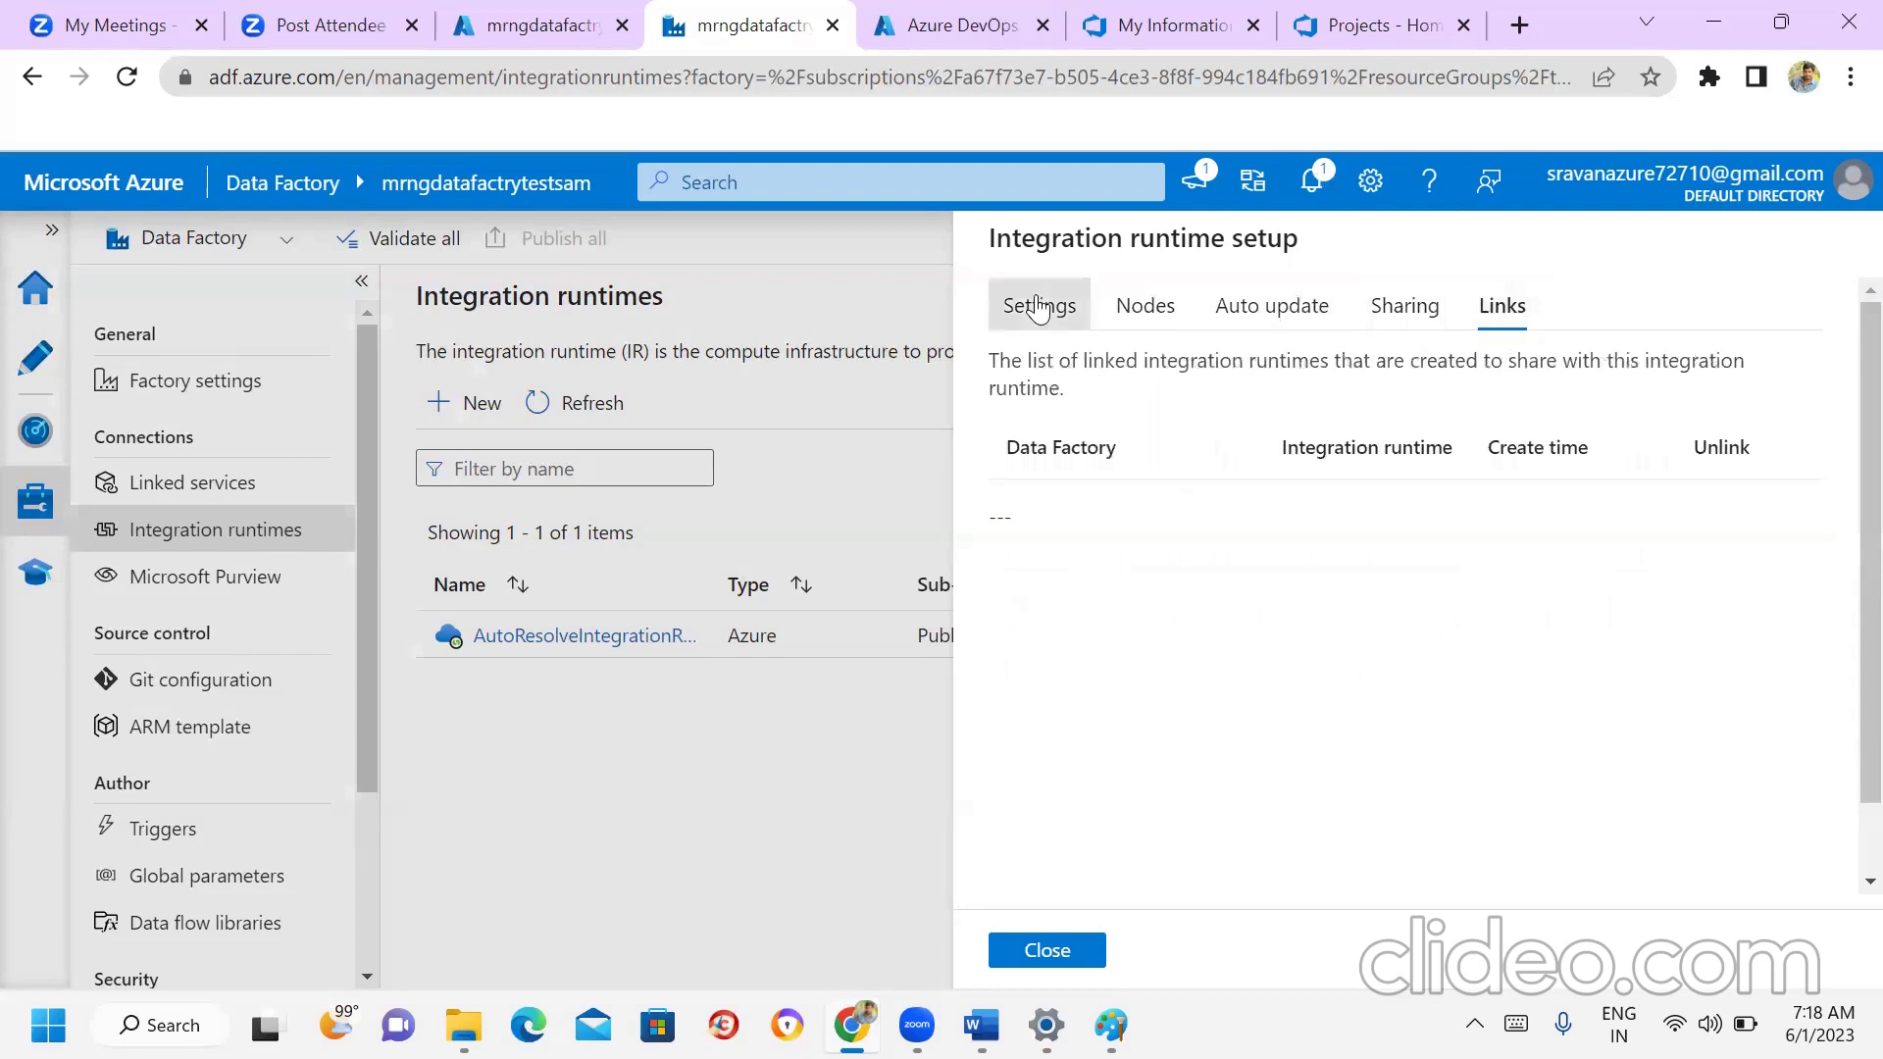
click(1038, 307)
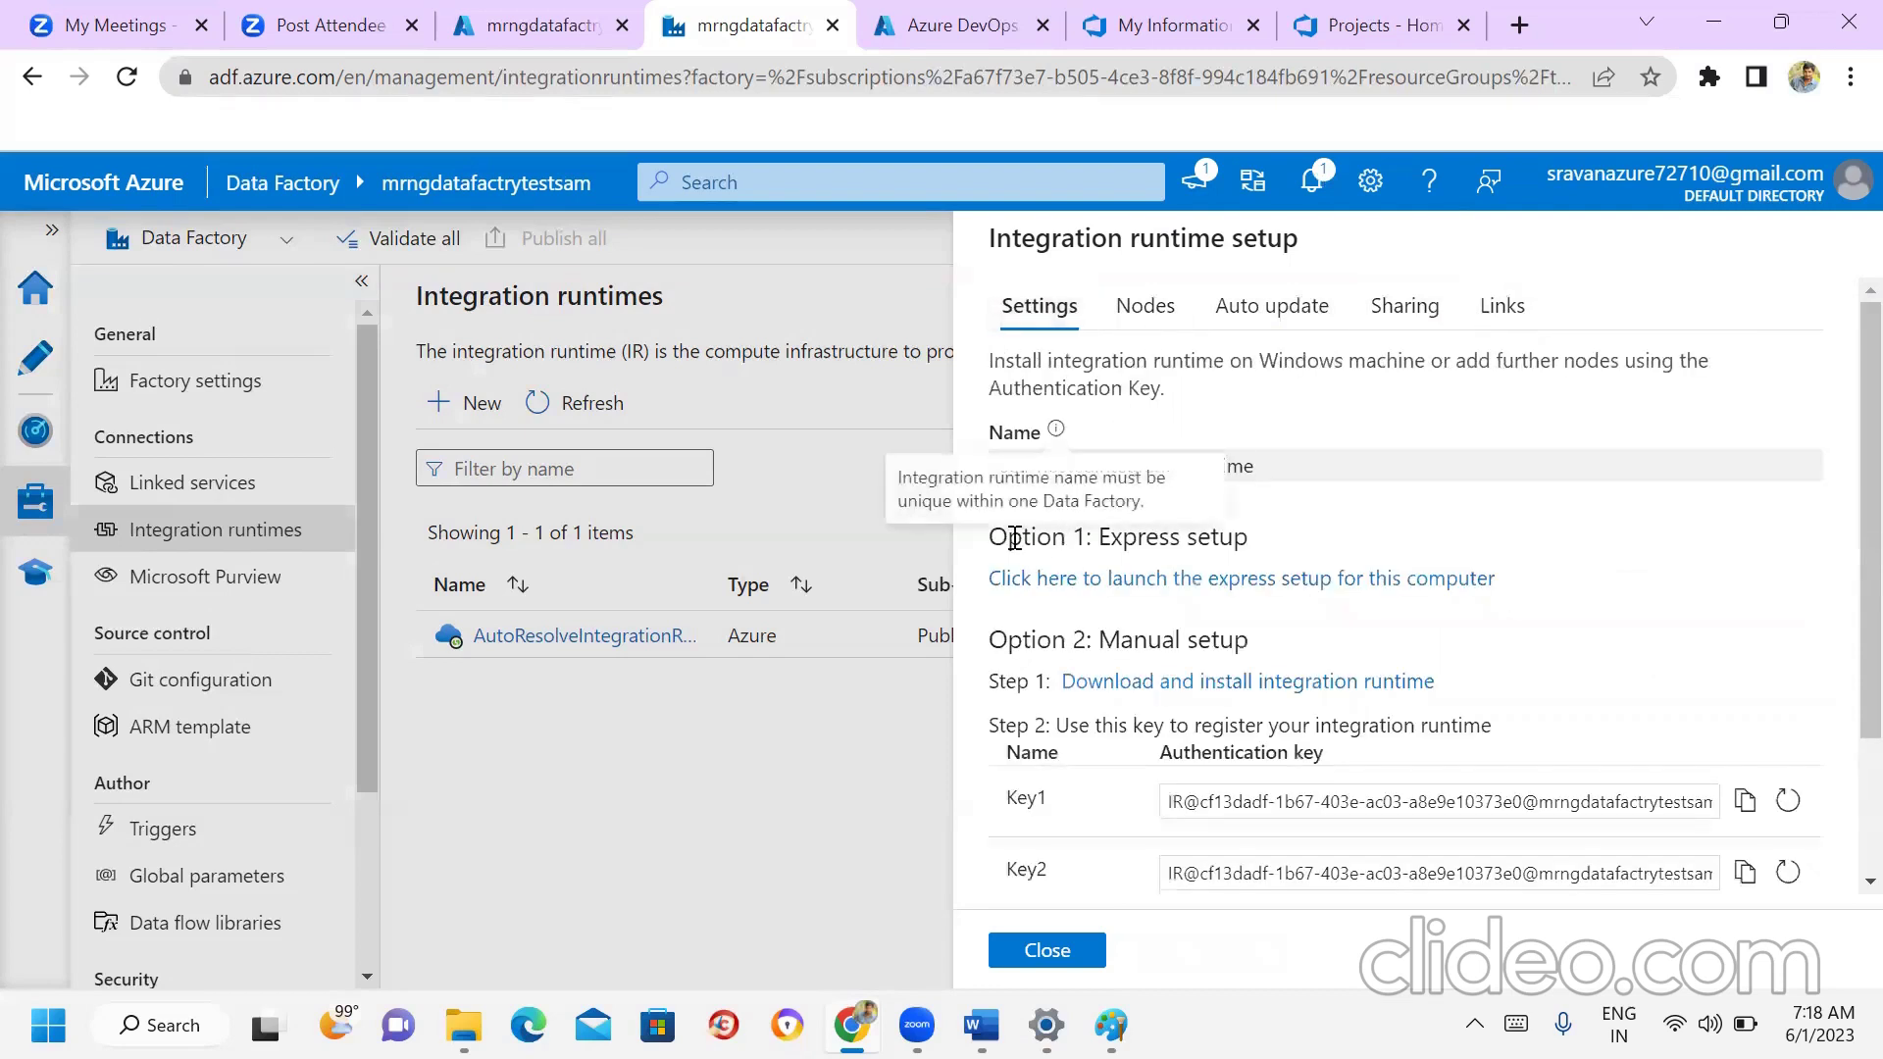
drag(1252, 539, 1115, 540)
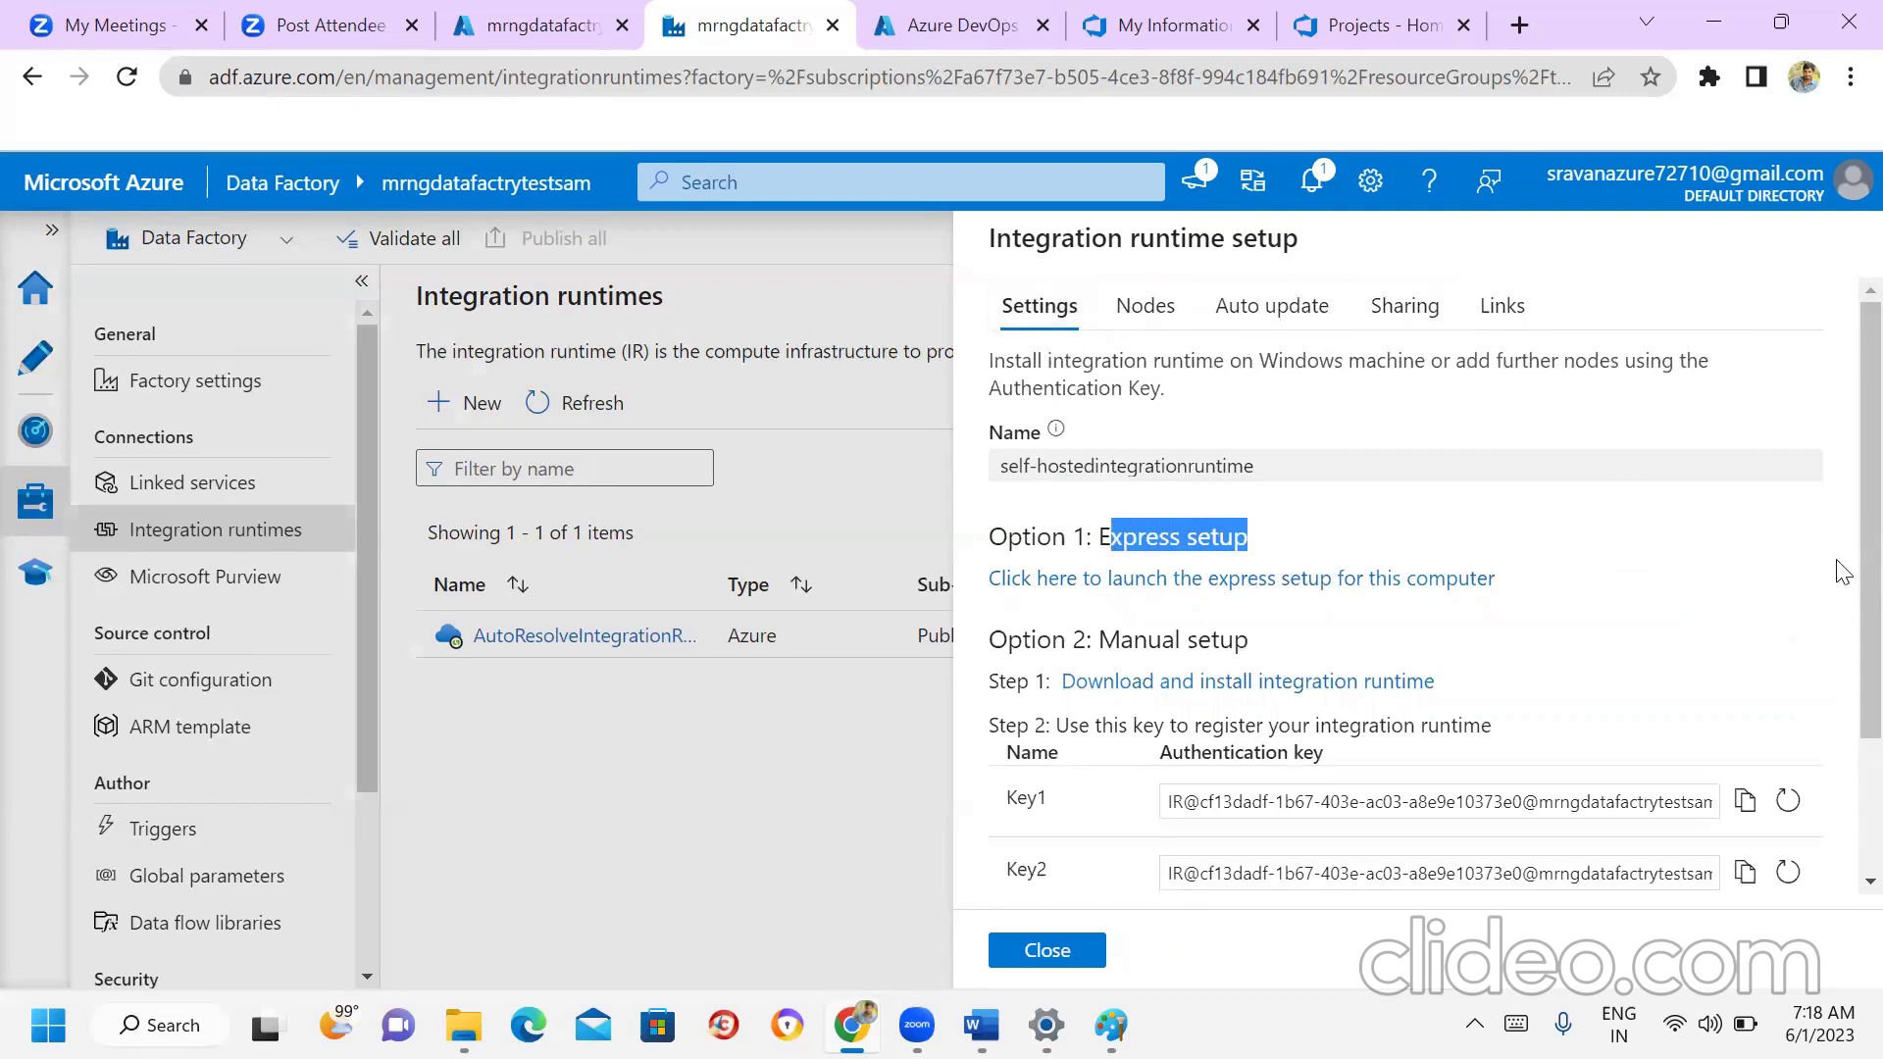
scroll(1843, 731, down, 2)
scroll(1843, 687, up, 2)
Switch to the Paint architecture diagram and add the text "windows server" beside the source On-prem label.
click(1111, 1025)
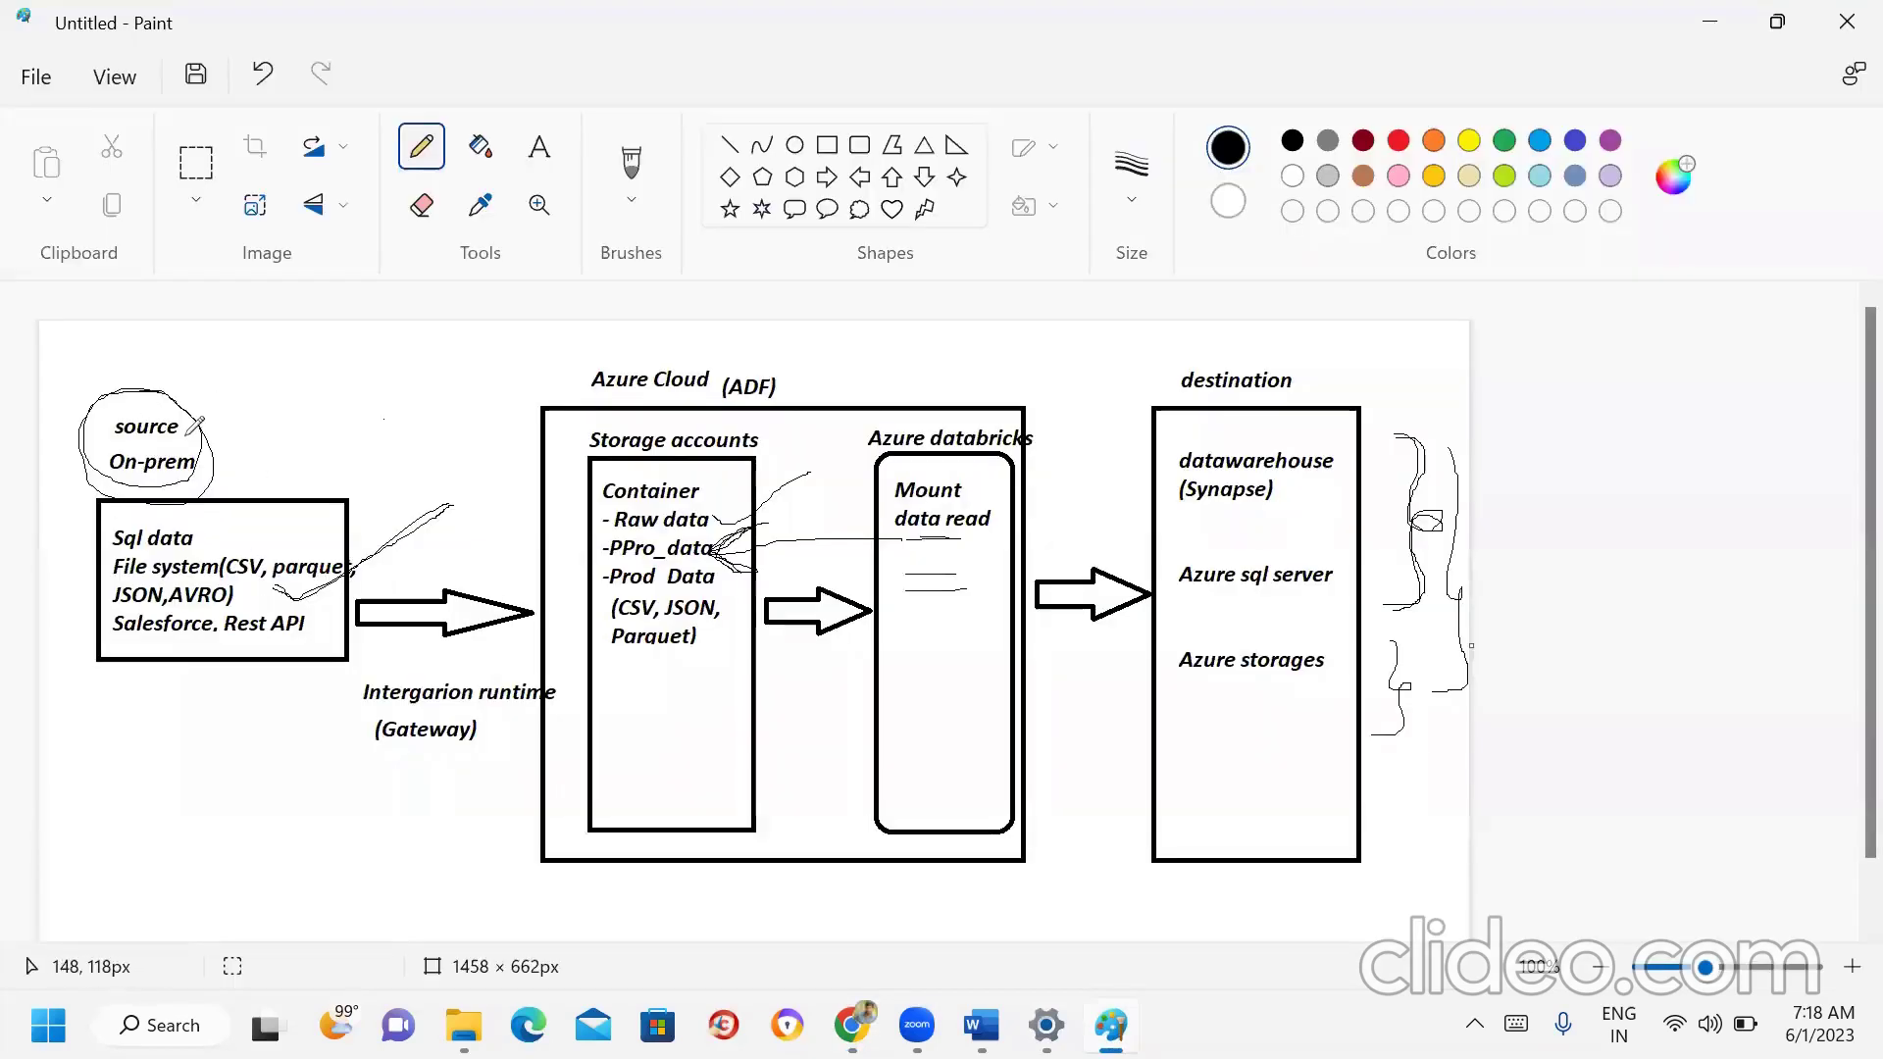
click(539, 147)
click(236, 428)
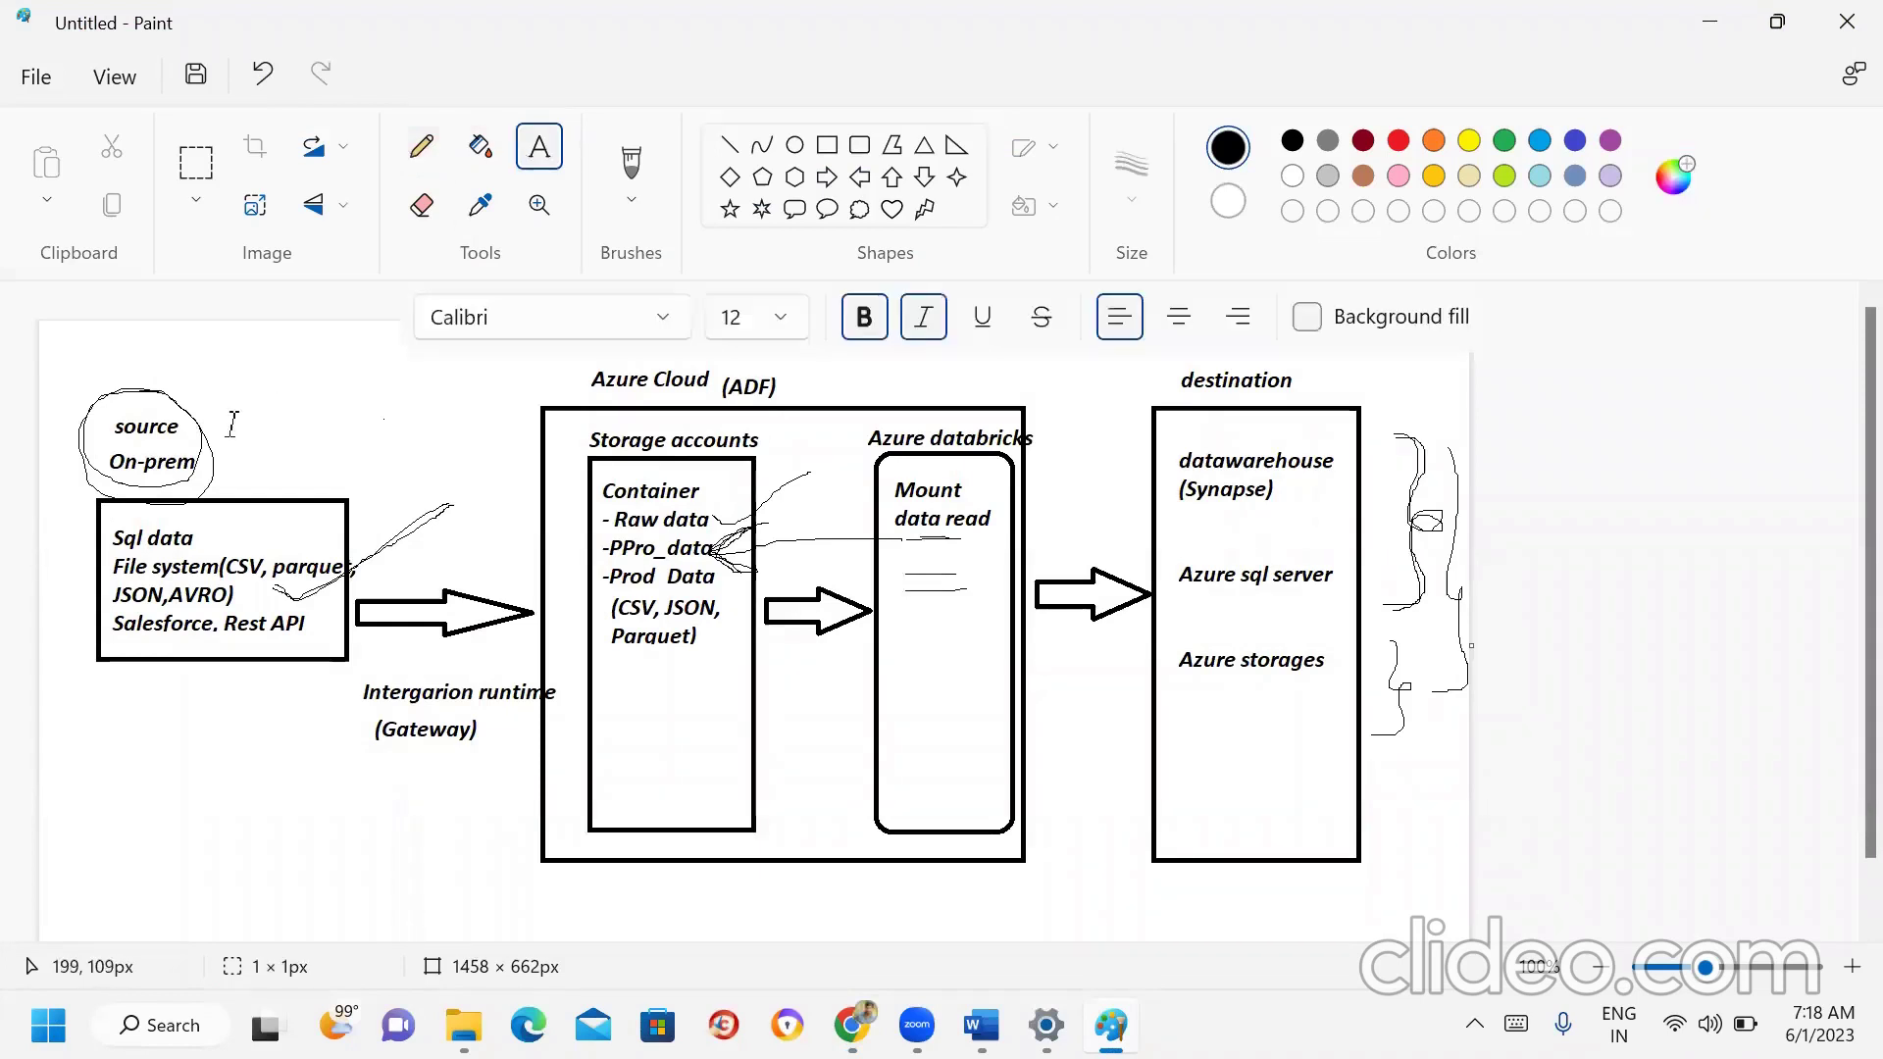
text(windows server)
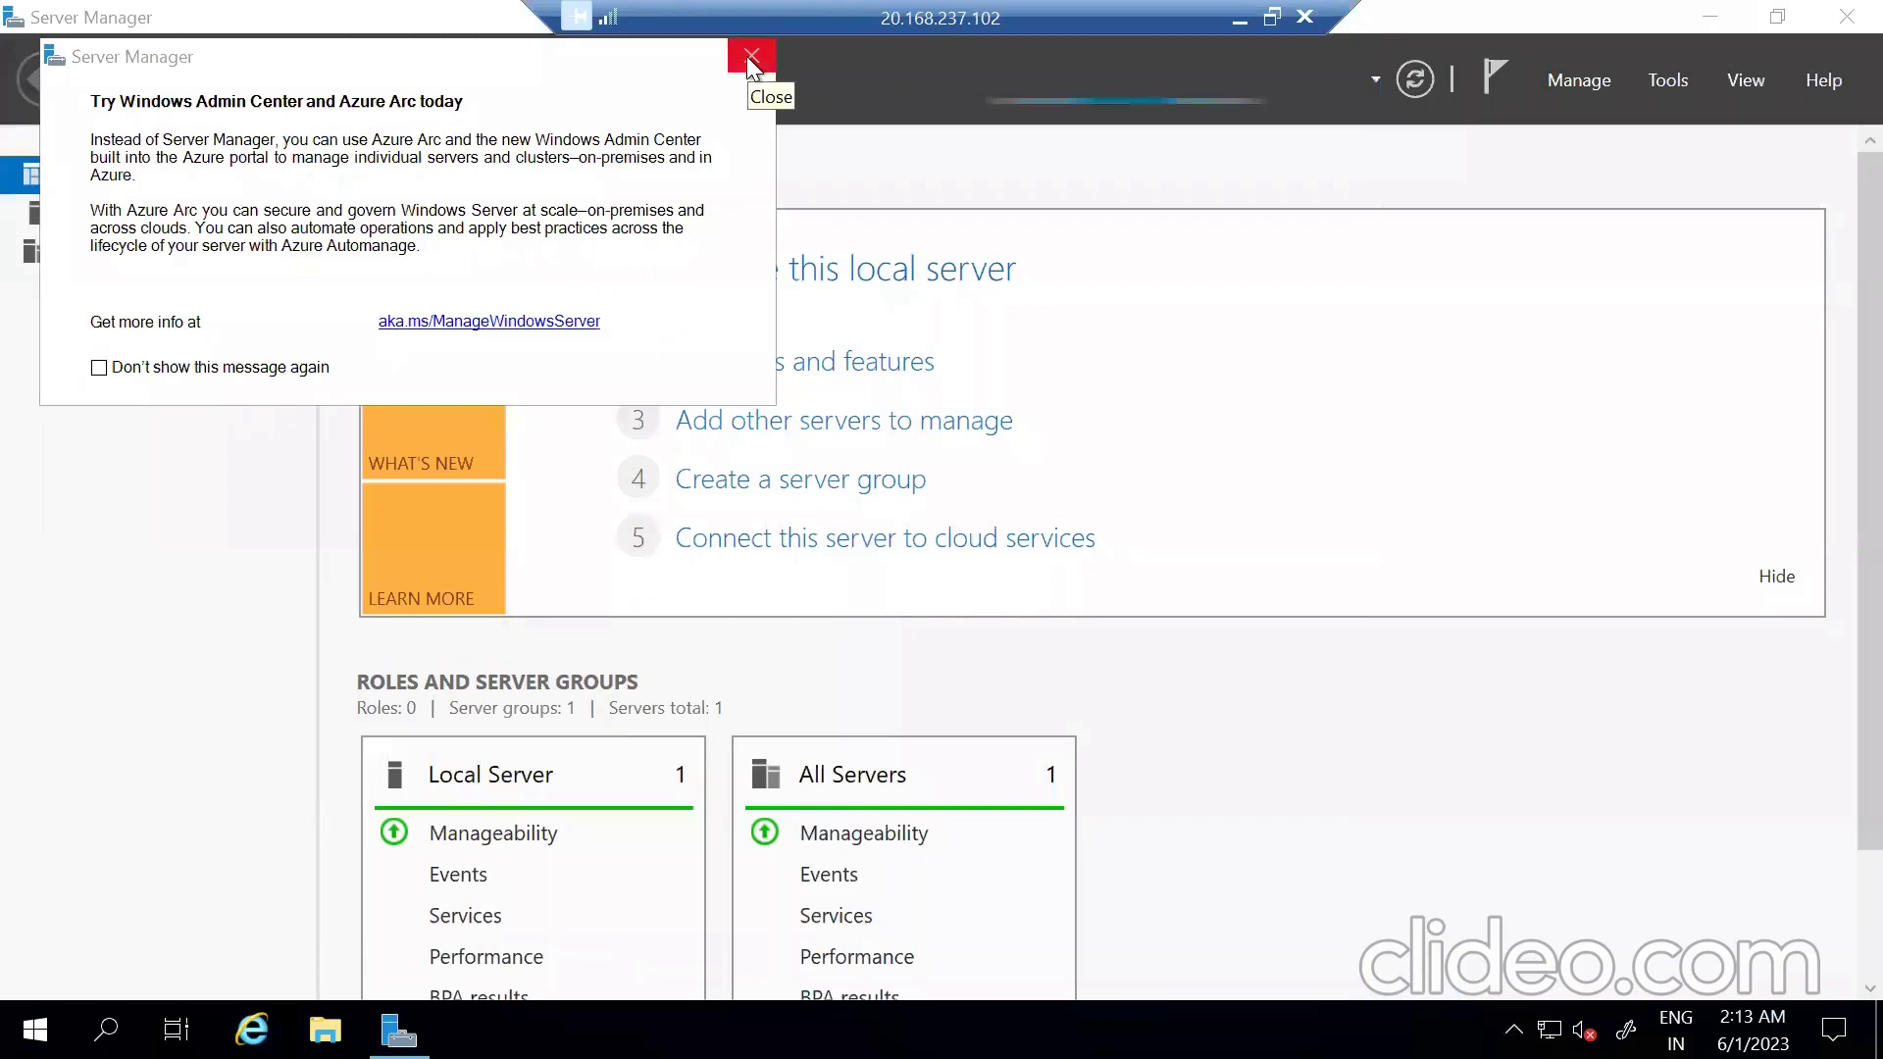
In the remote server's Server Manager, turn off IE Enhanced Security Configuration for both Administrators and Users on the local server.
click(749, 57)
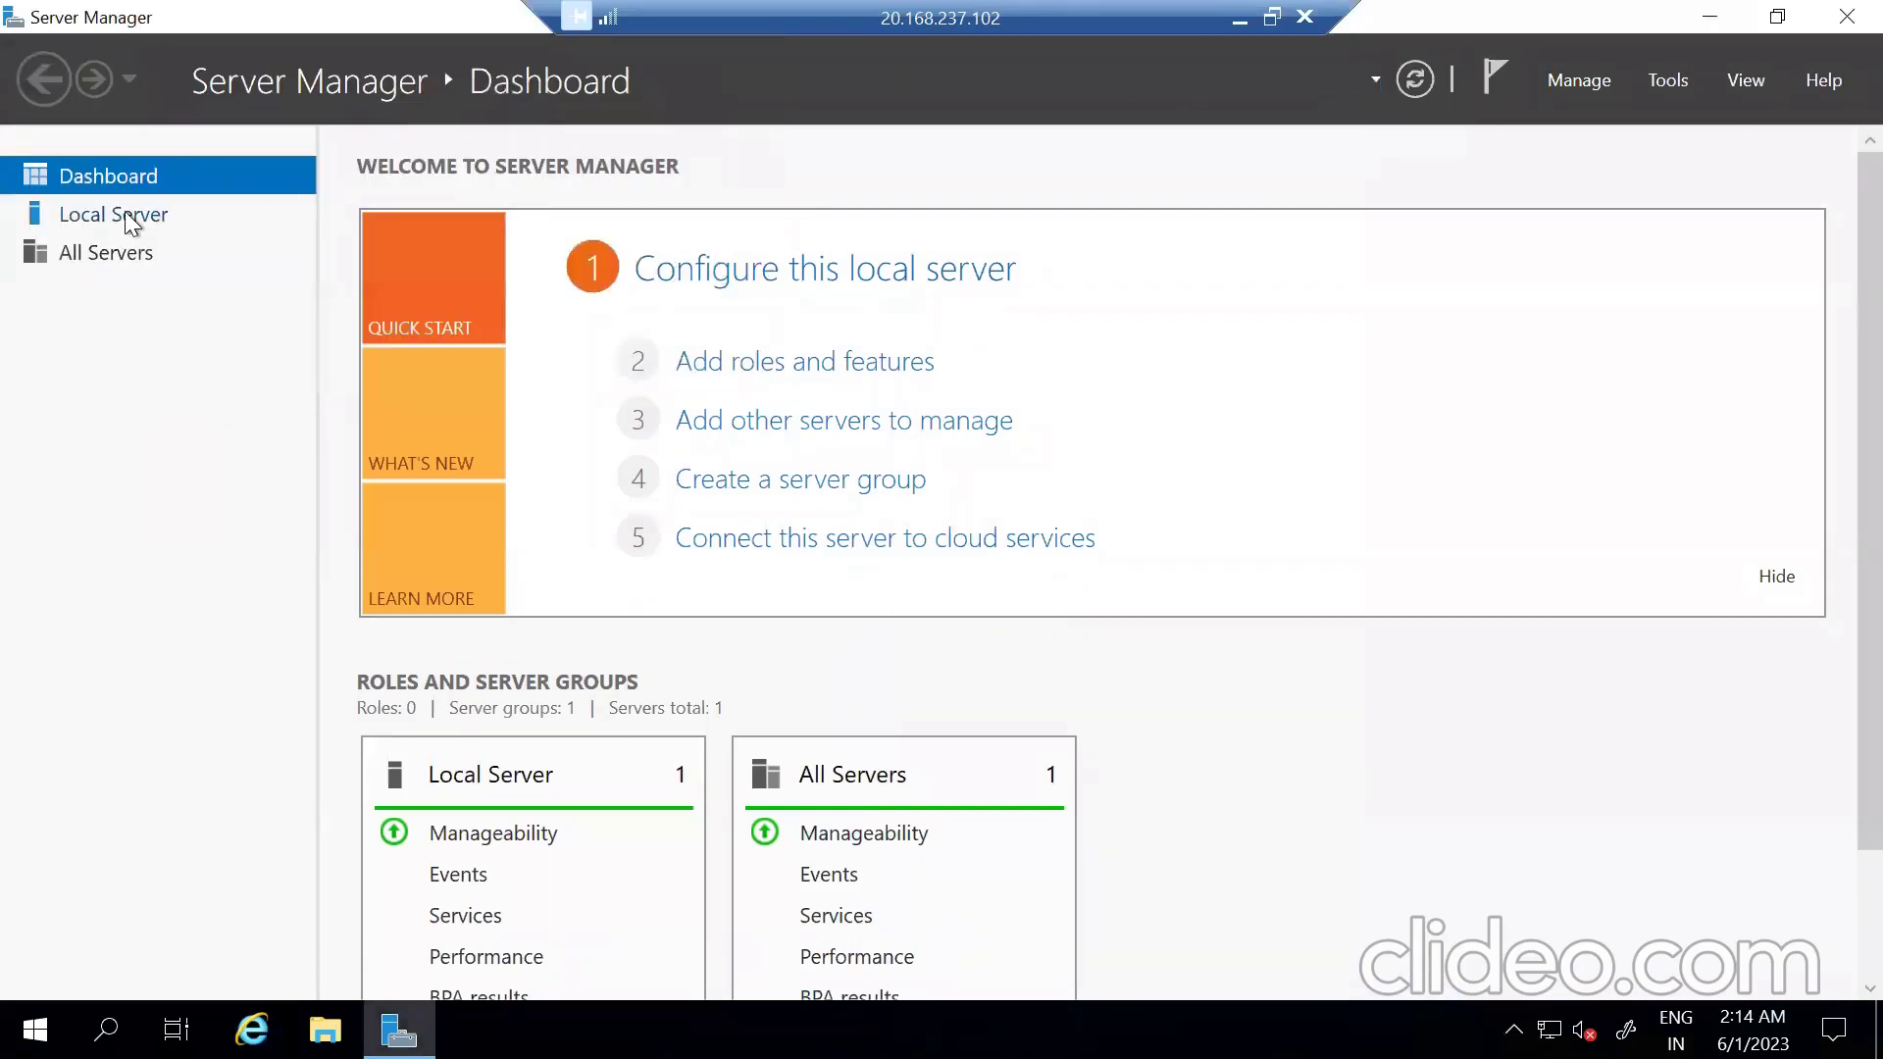
click(133, 218)
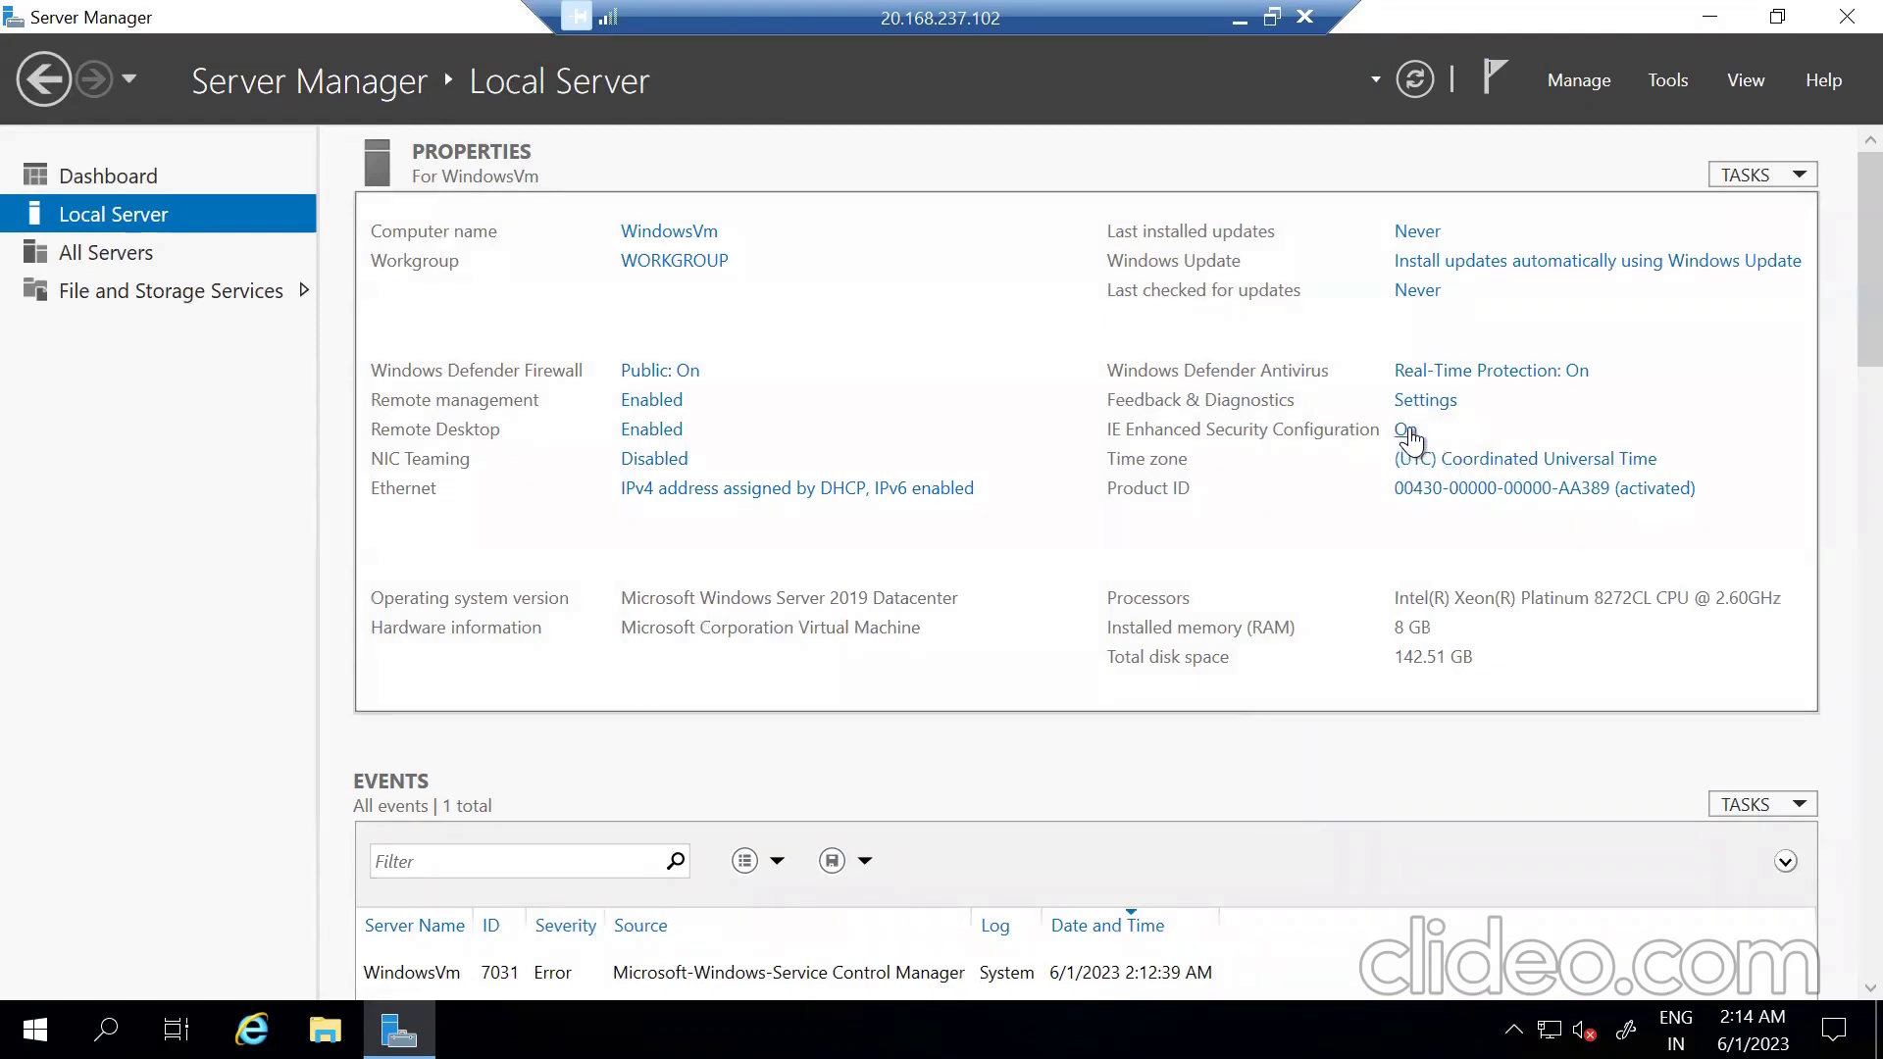
click(1407, 432)
click(752, 477)
click(753, 649)
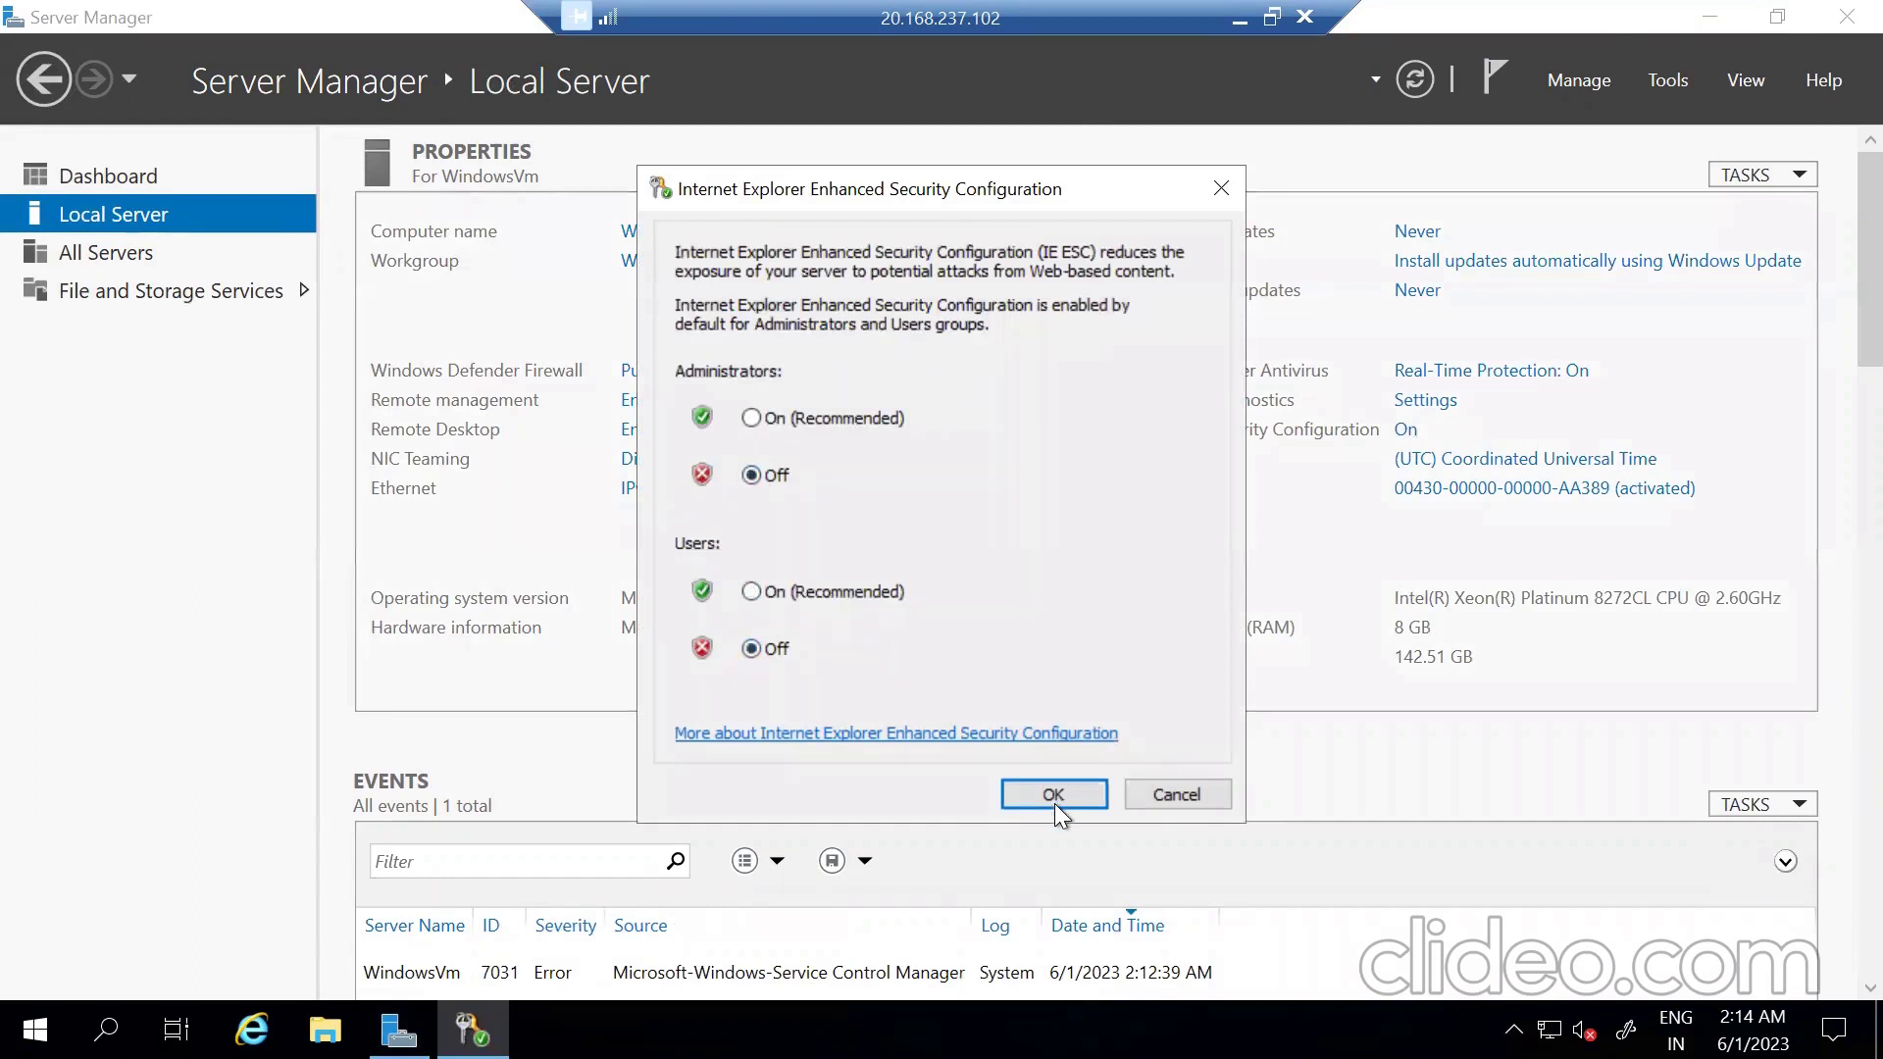
click(1054, 797)
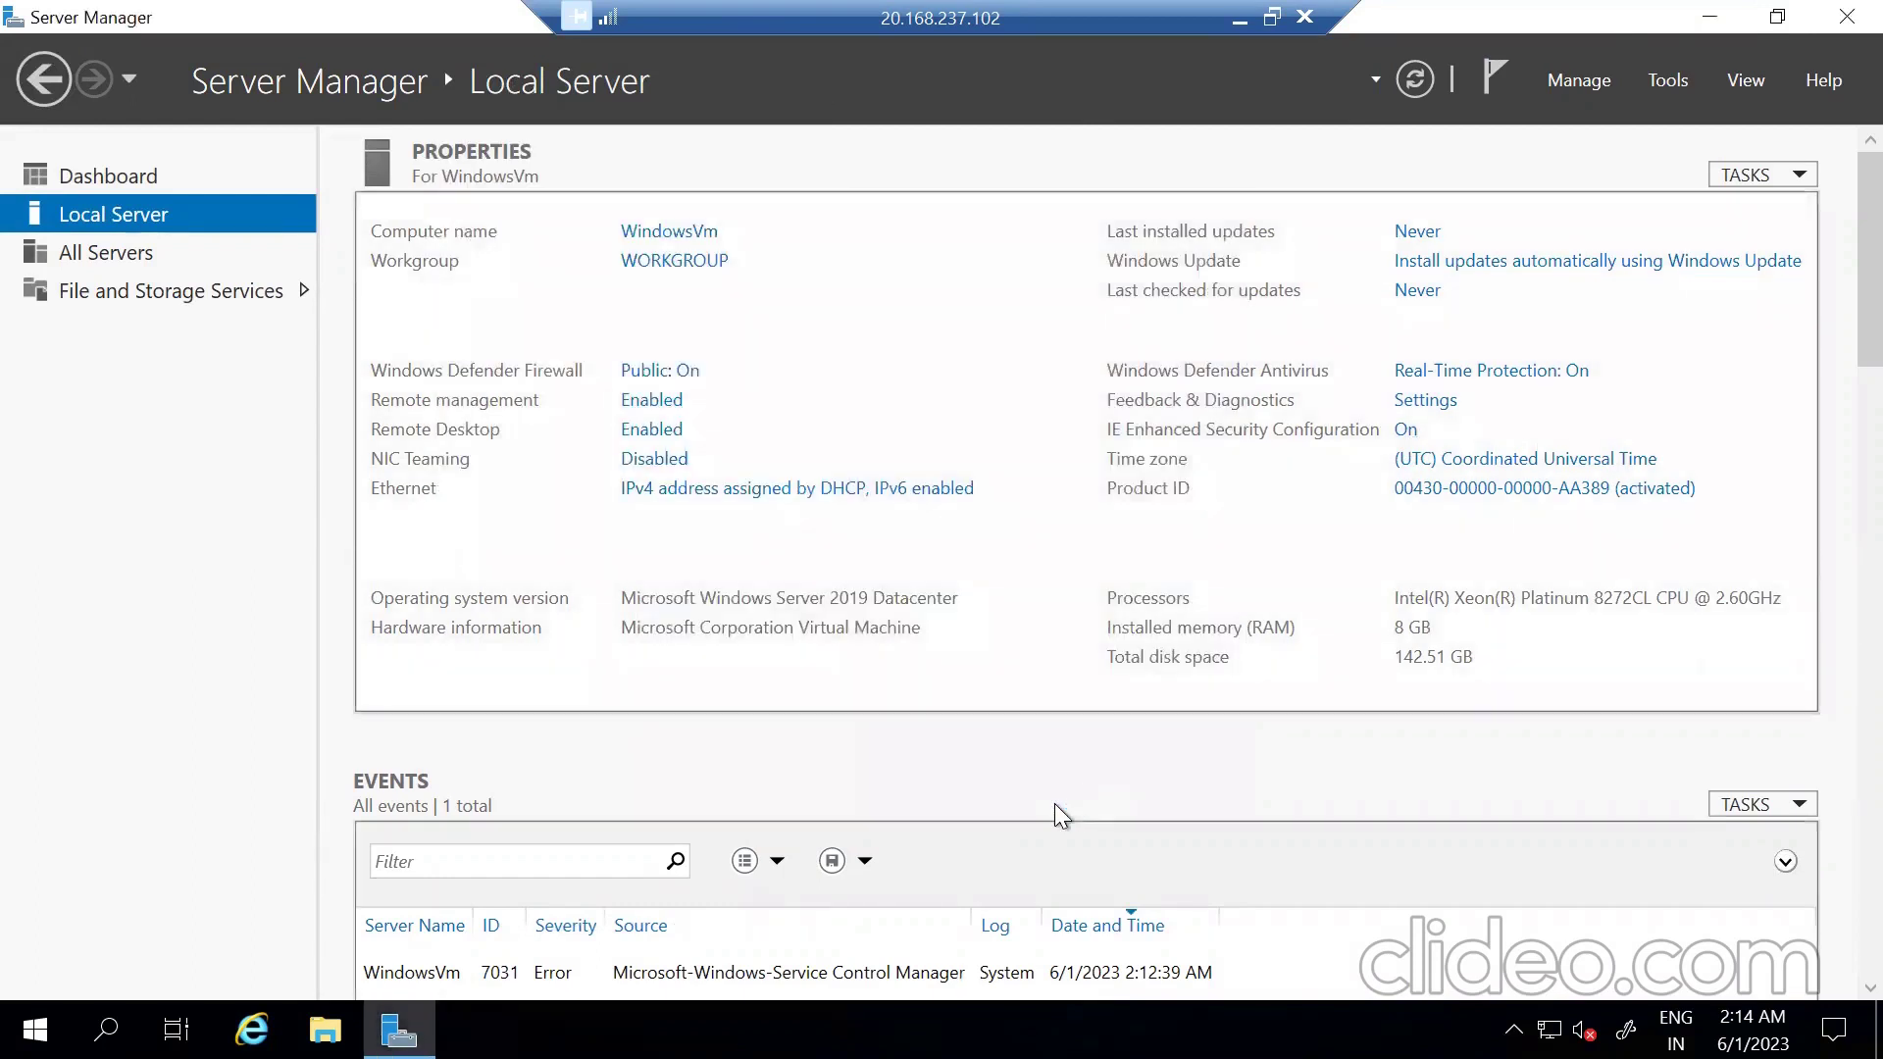
Minimize Server Manager and open the Windows (C:) drive in a maximized File Explorer window.
click(1705, 21)
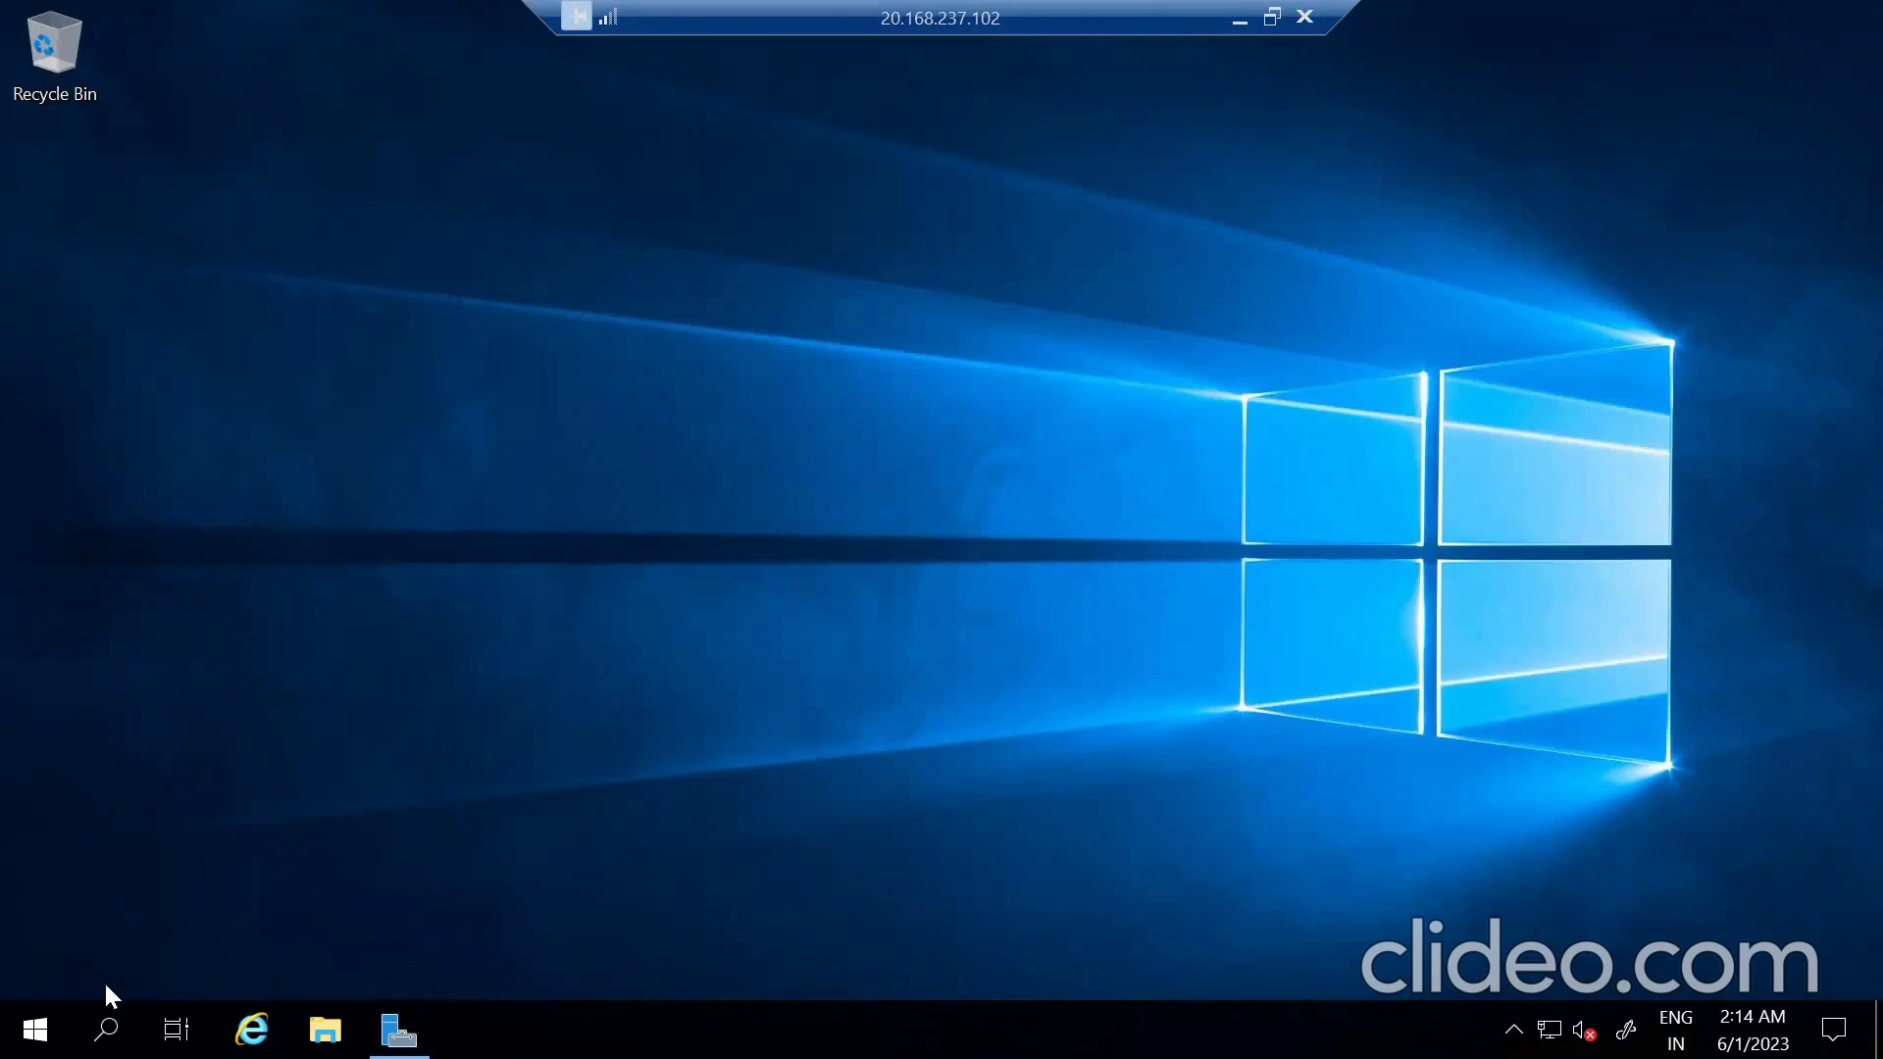
click(106, 1029)
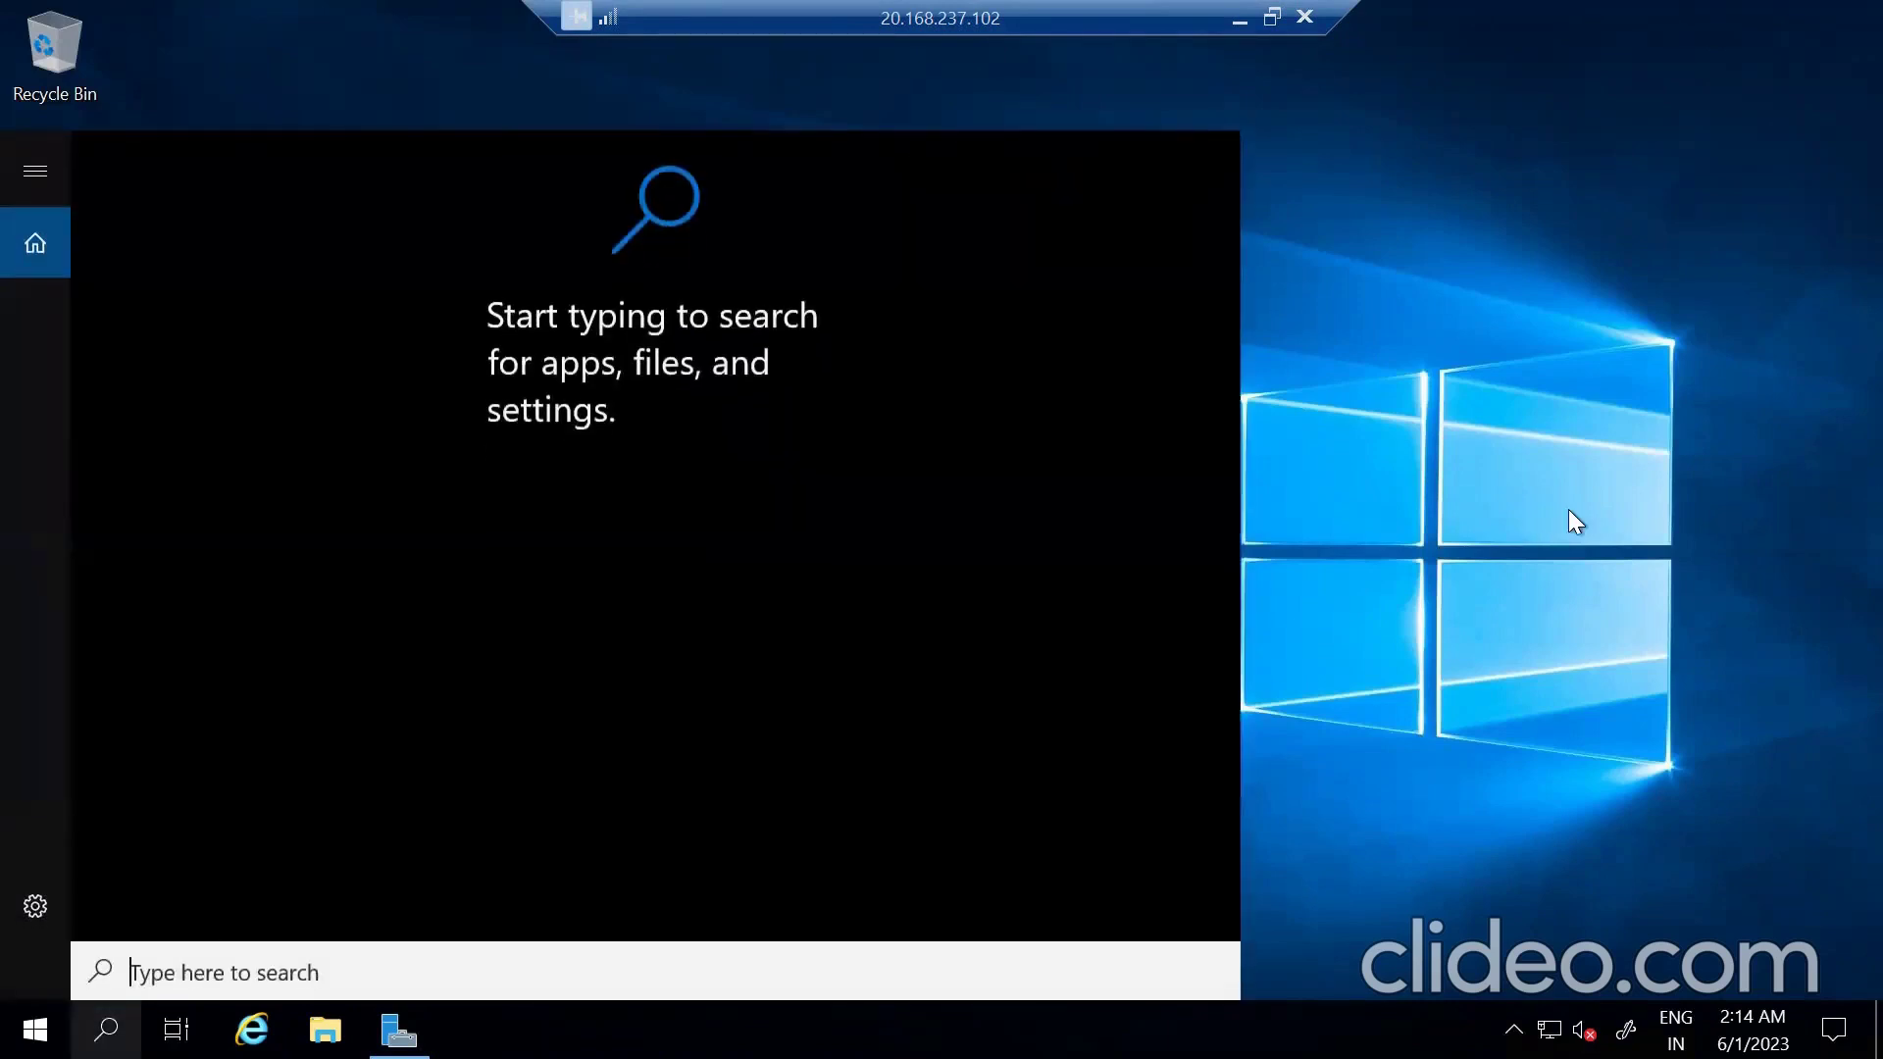
click(1570, 511)
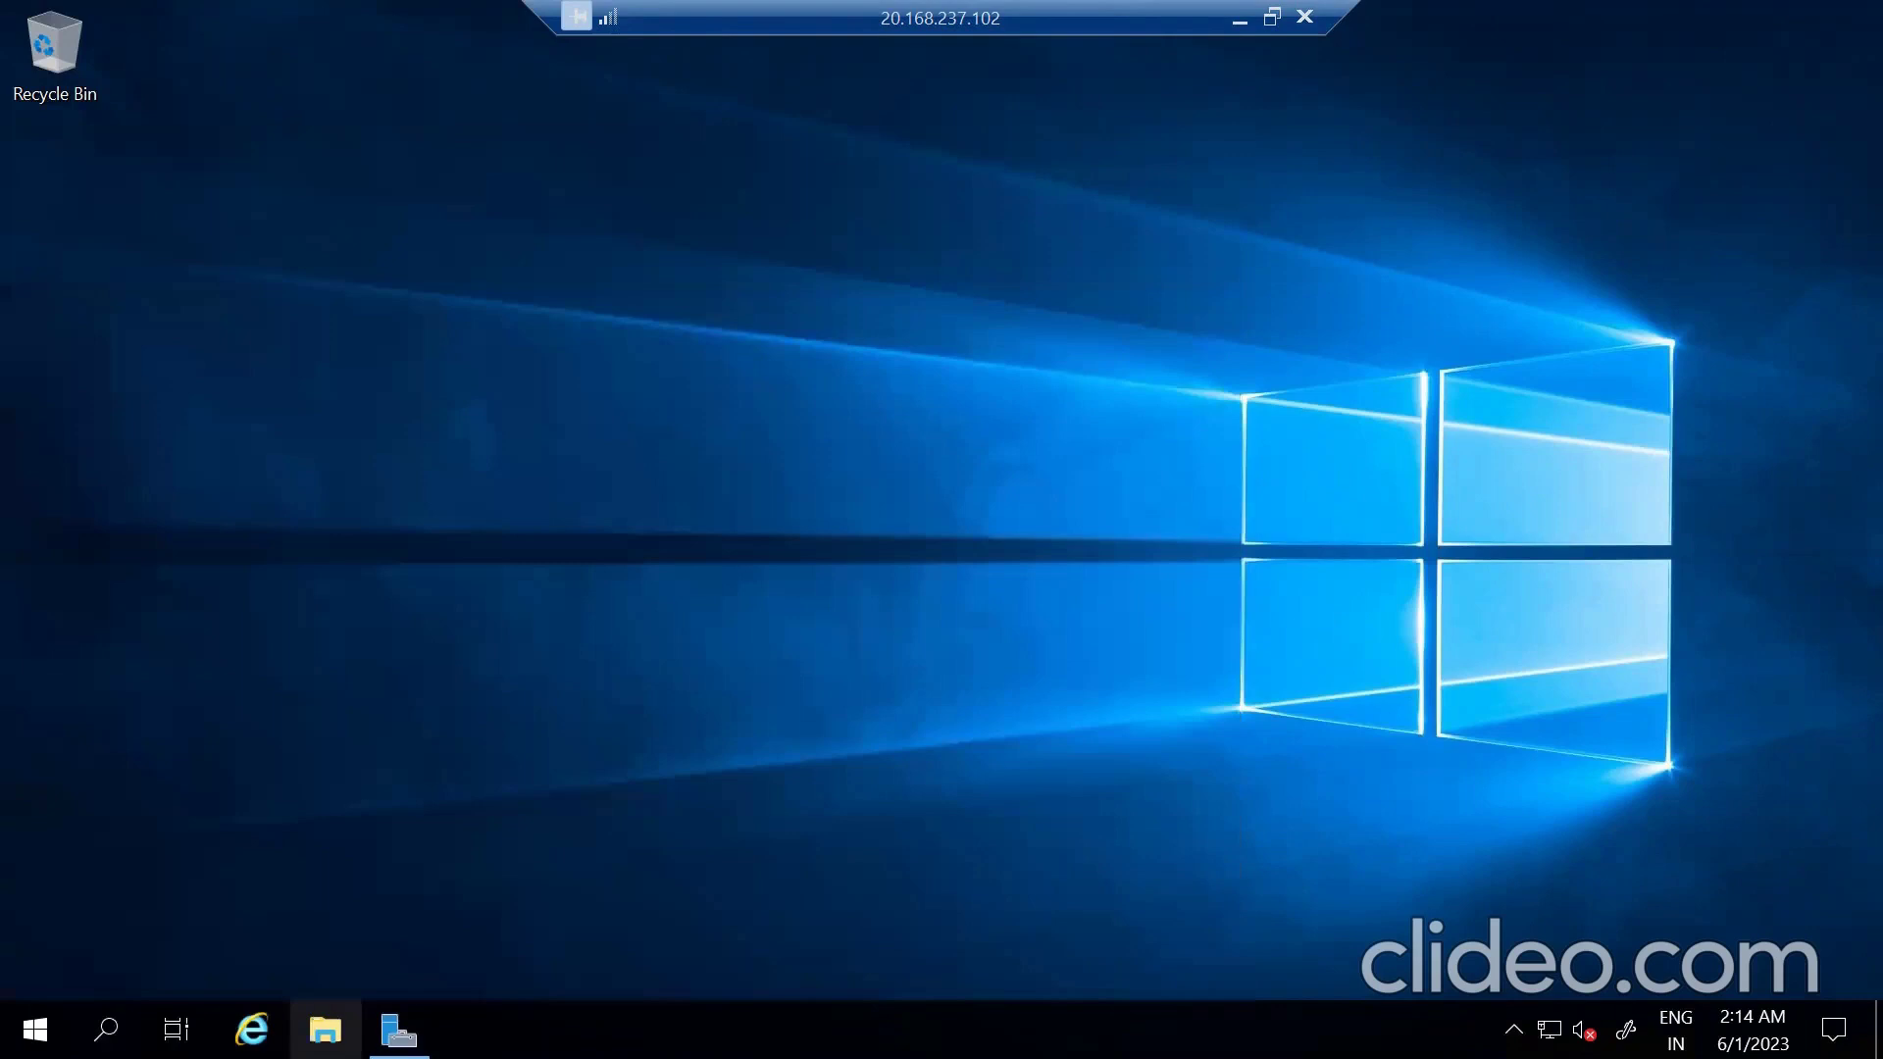
click(325, 1029)
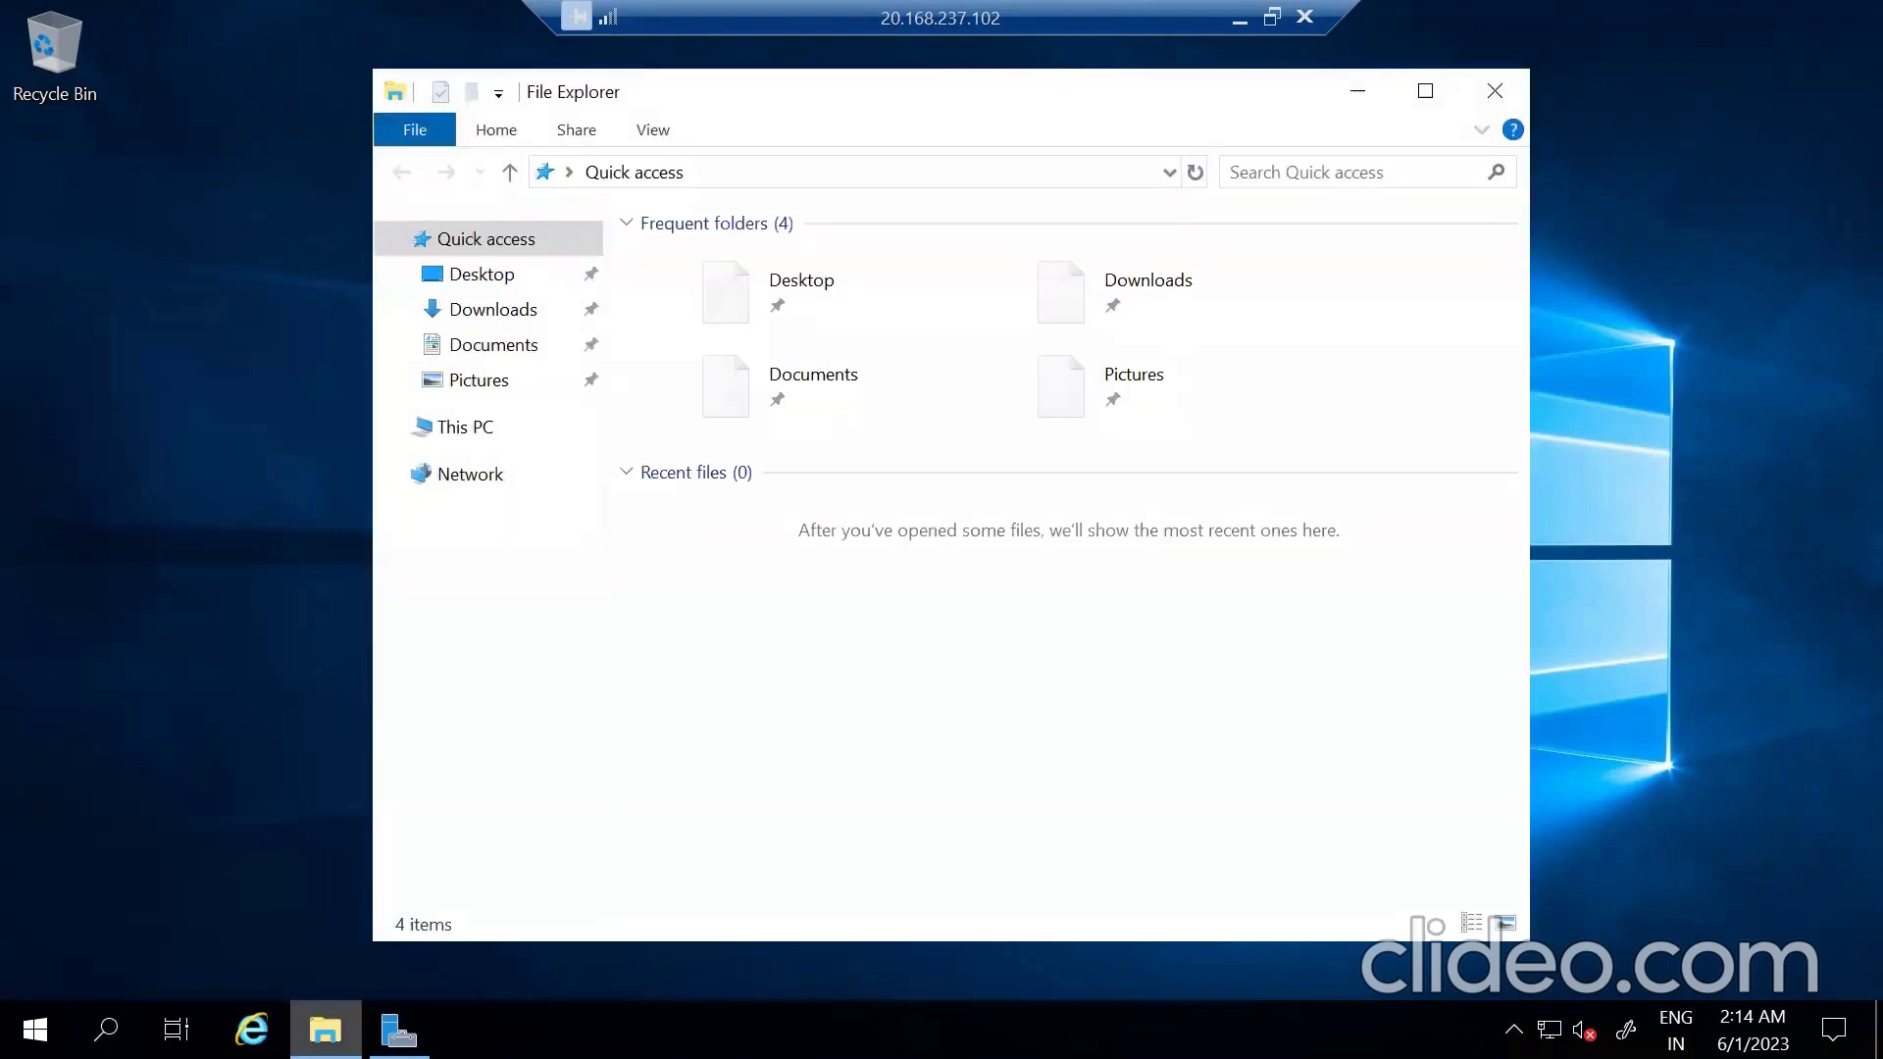
click(1424, 93)
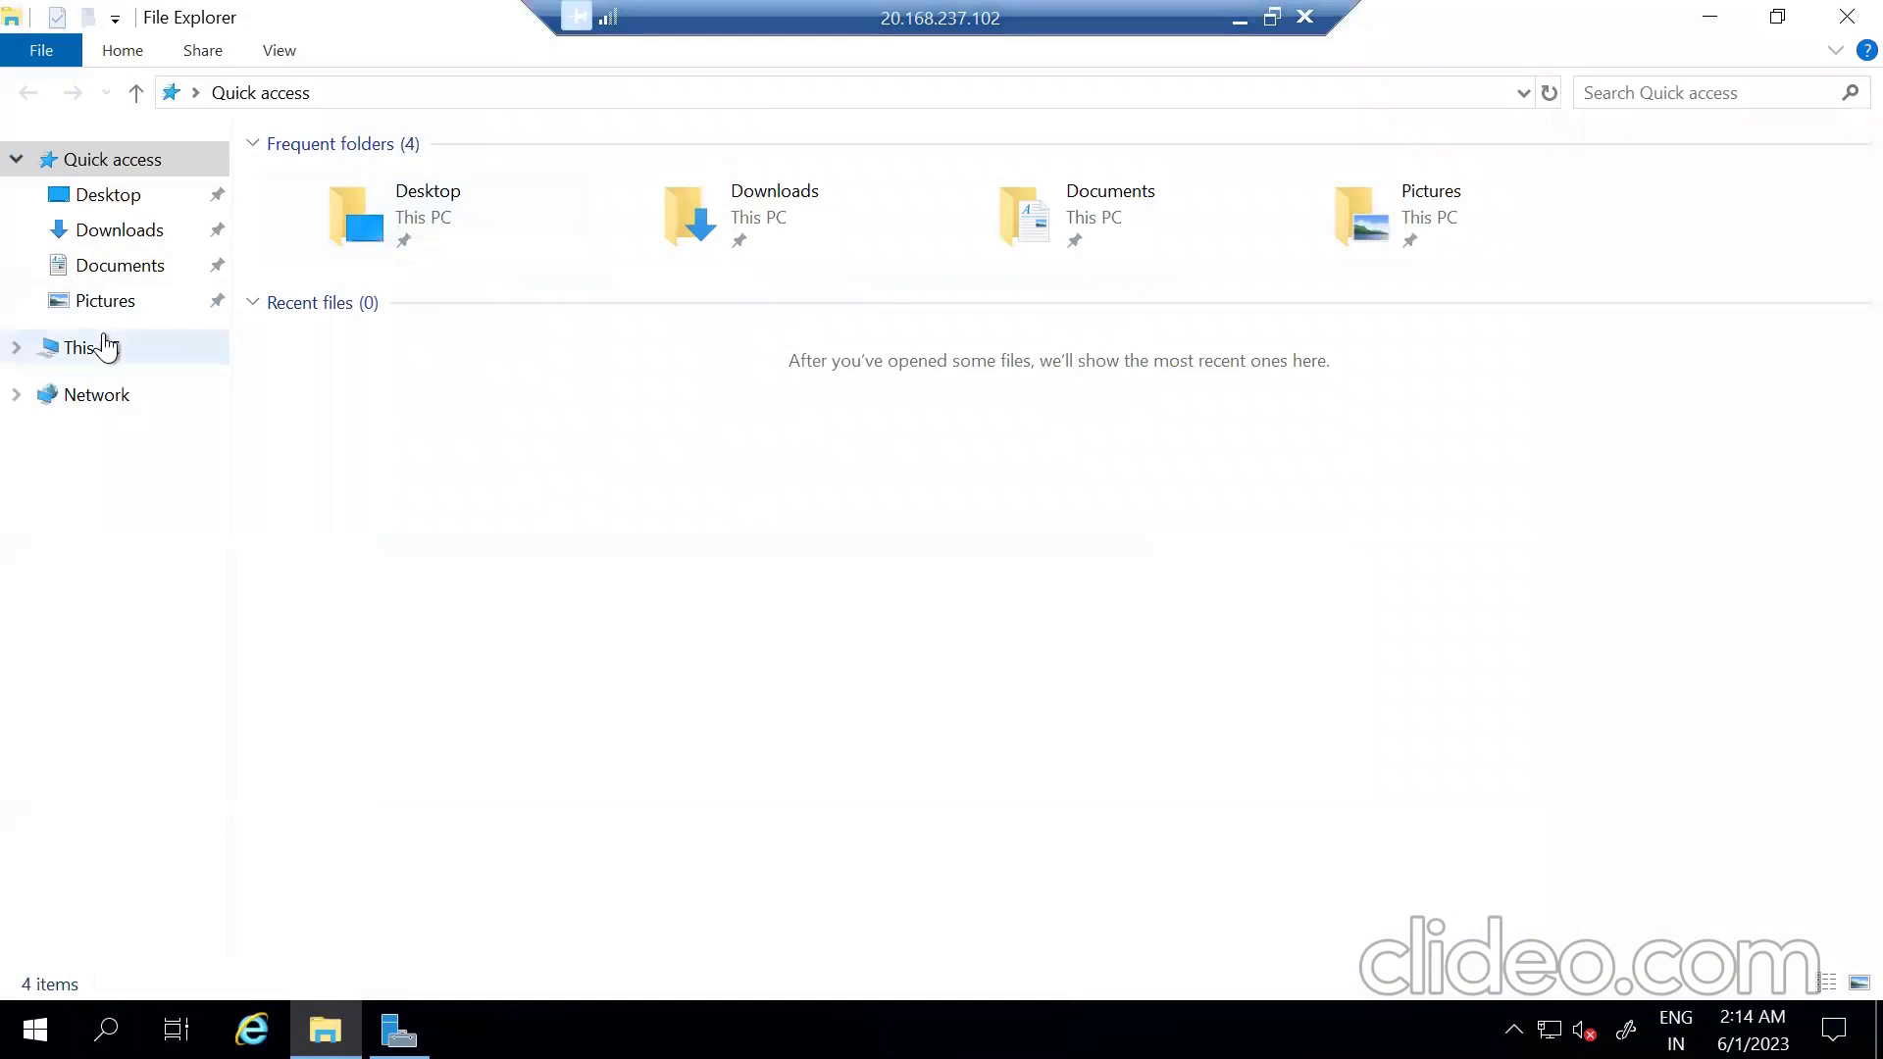
click(105, 348)
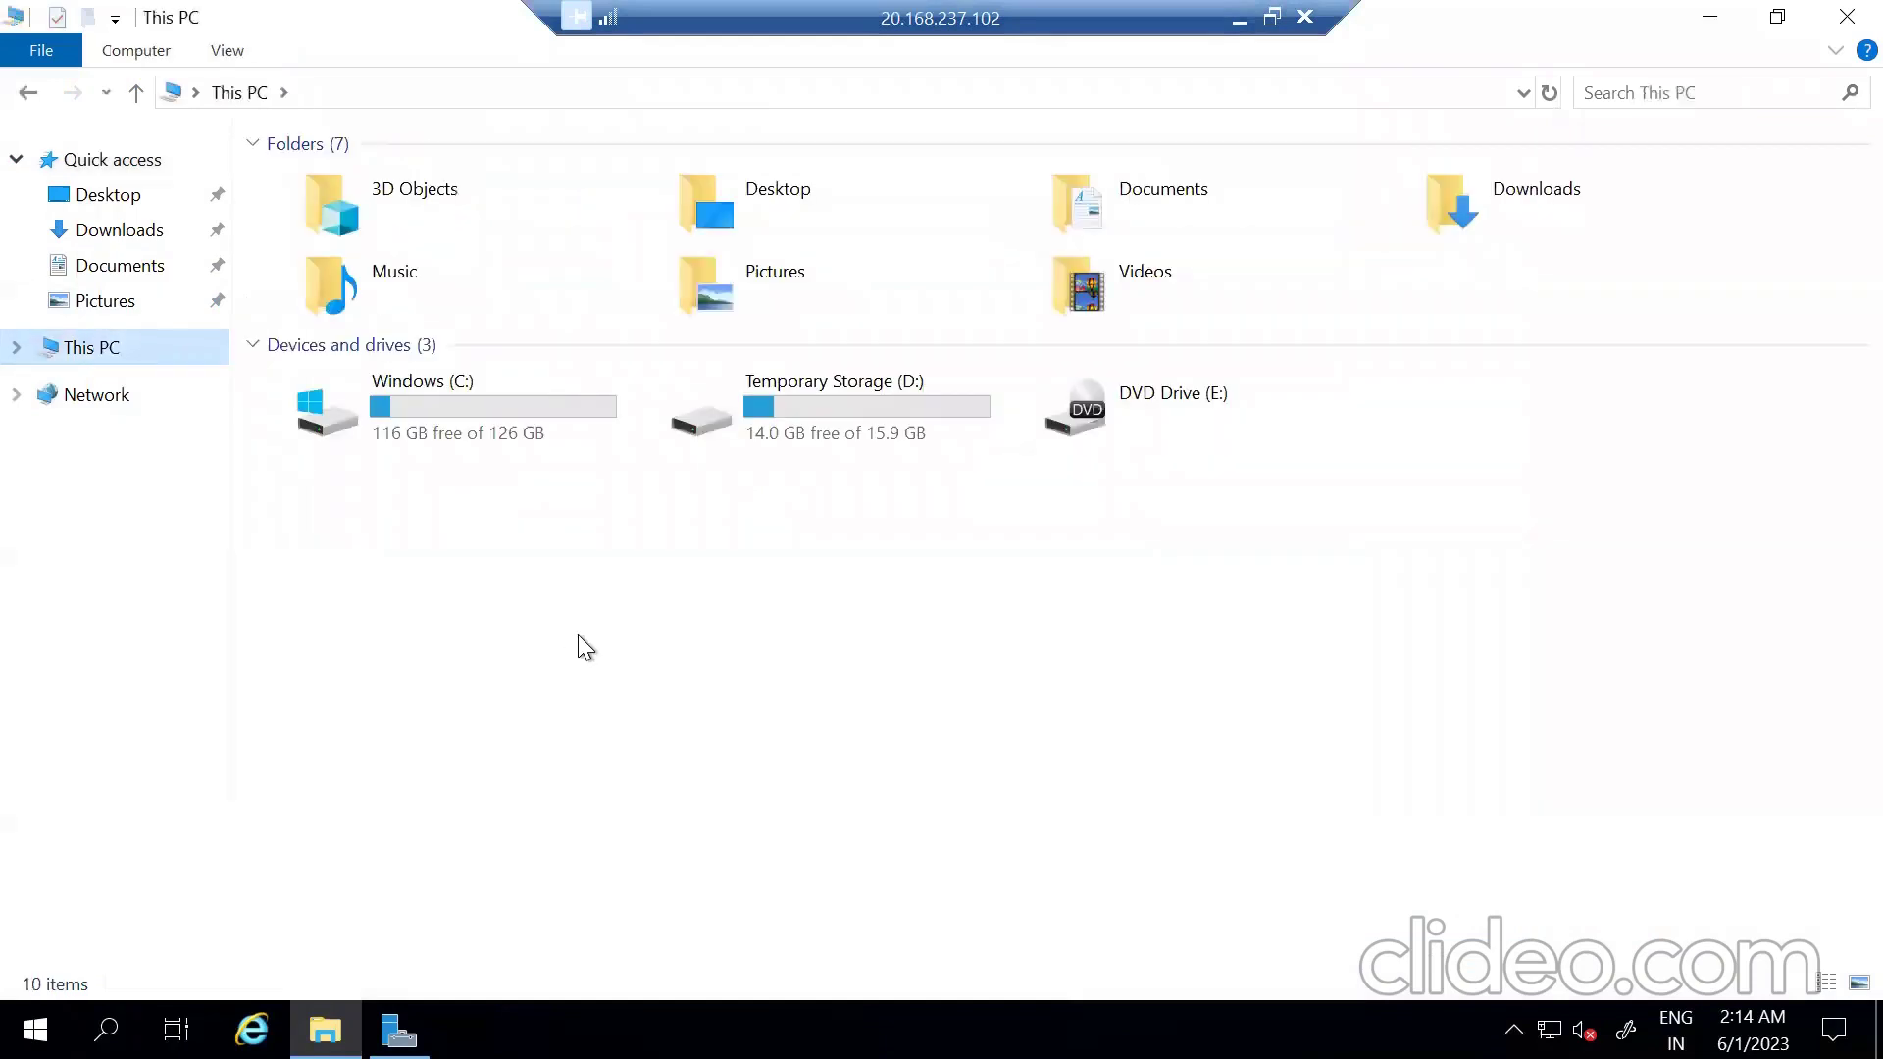
double_click(487, 432)
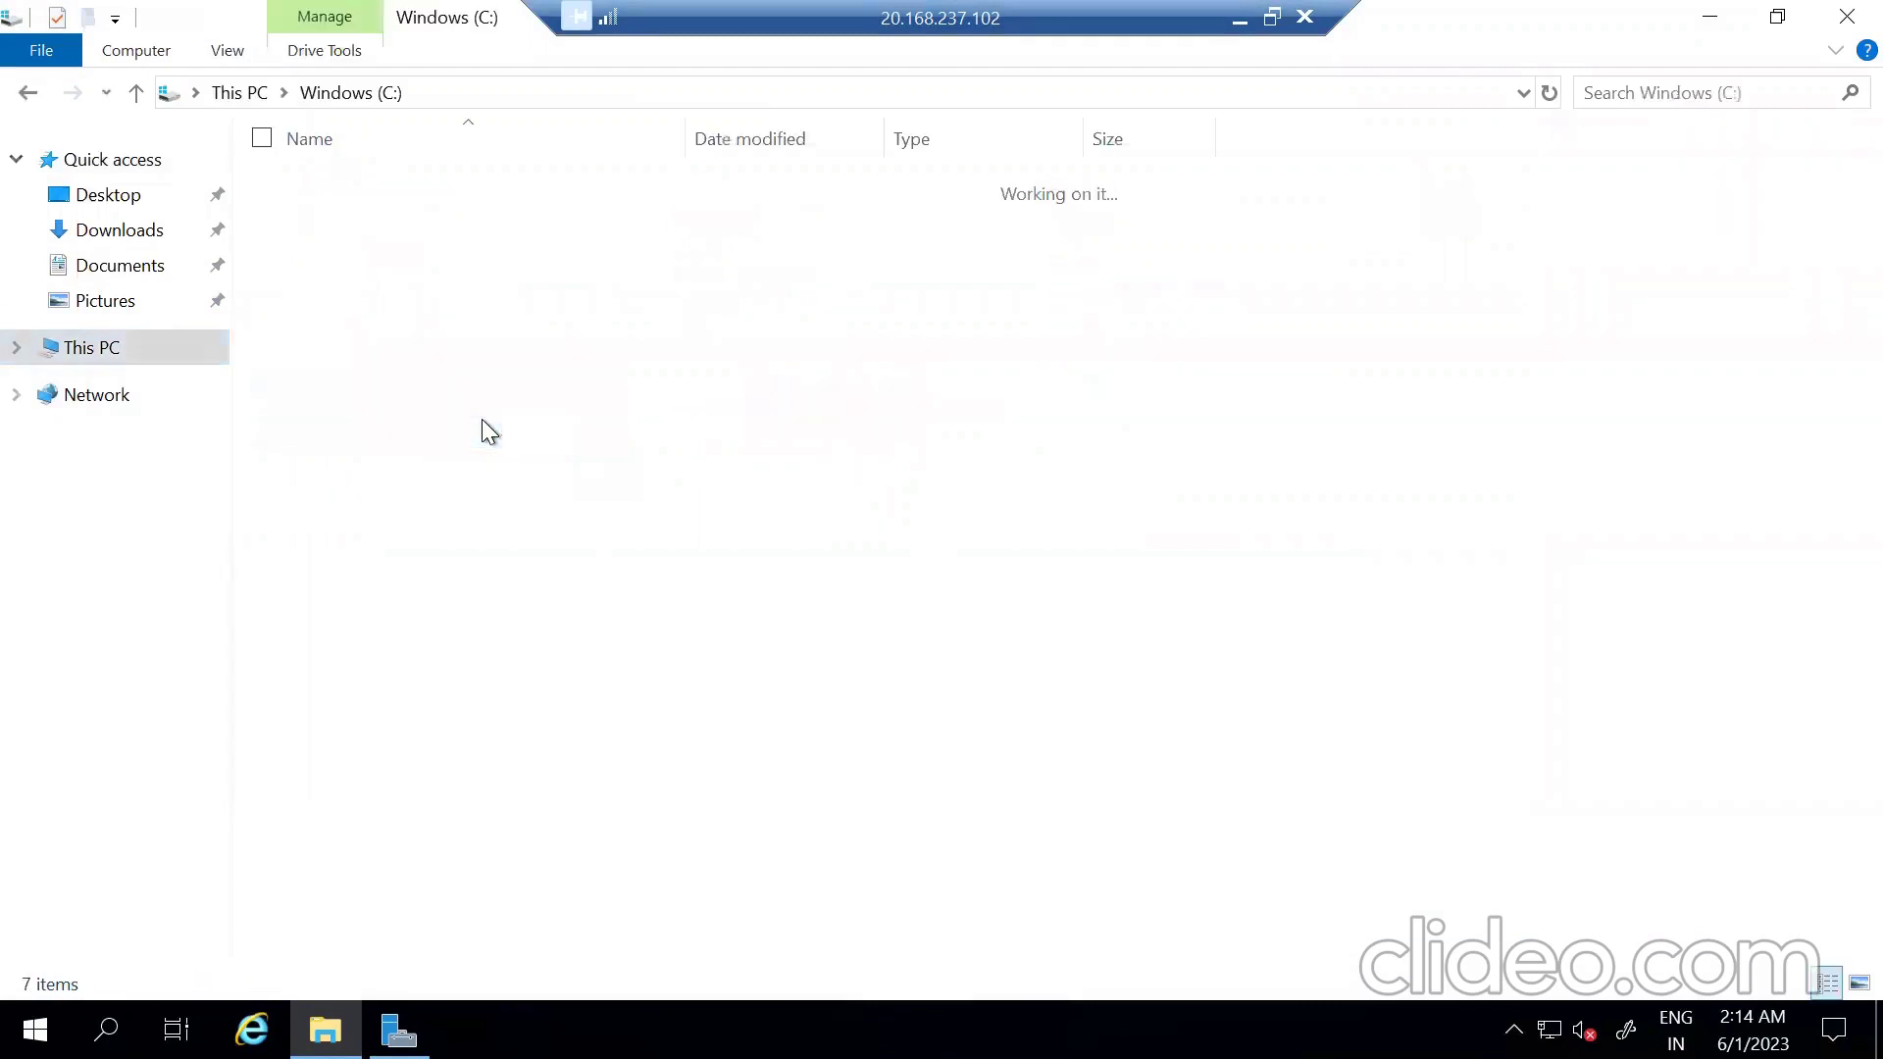
Create a new folder named Data on the Windows (C:) drive.
right_click(432, 484)
mouse_move(362, 765)
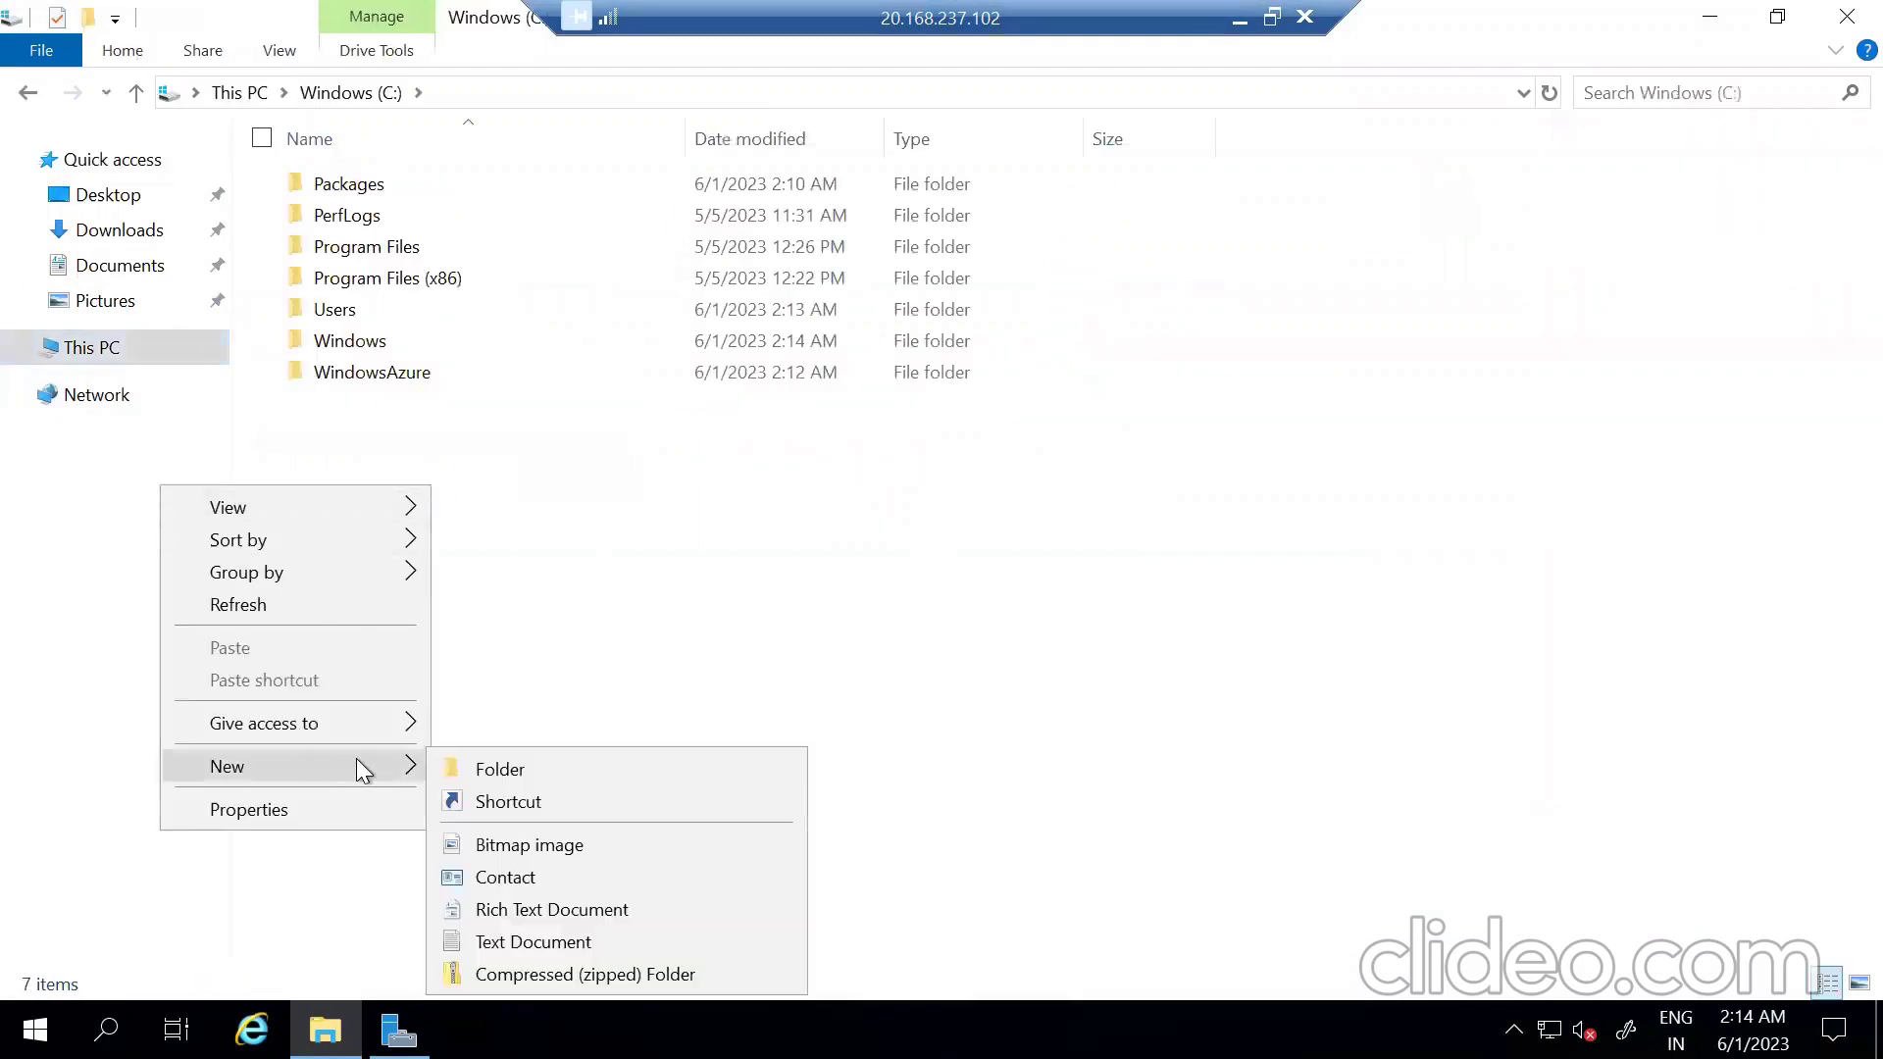
click(498, 770)
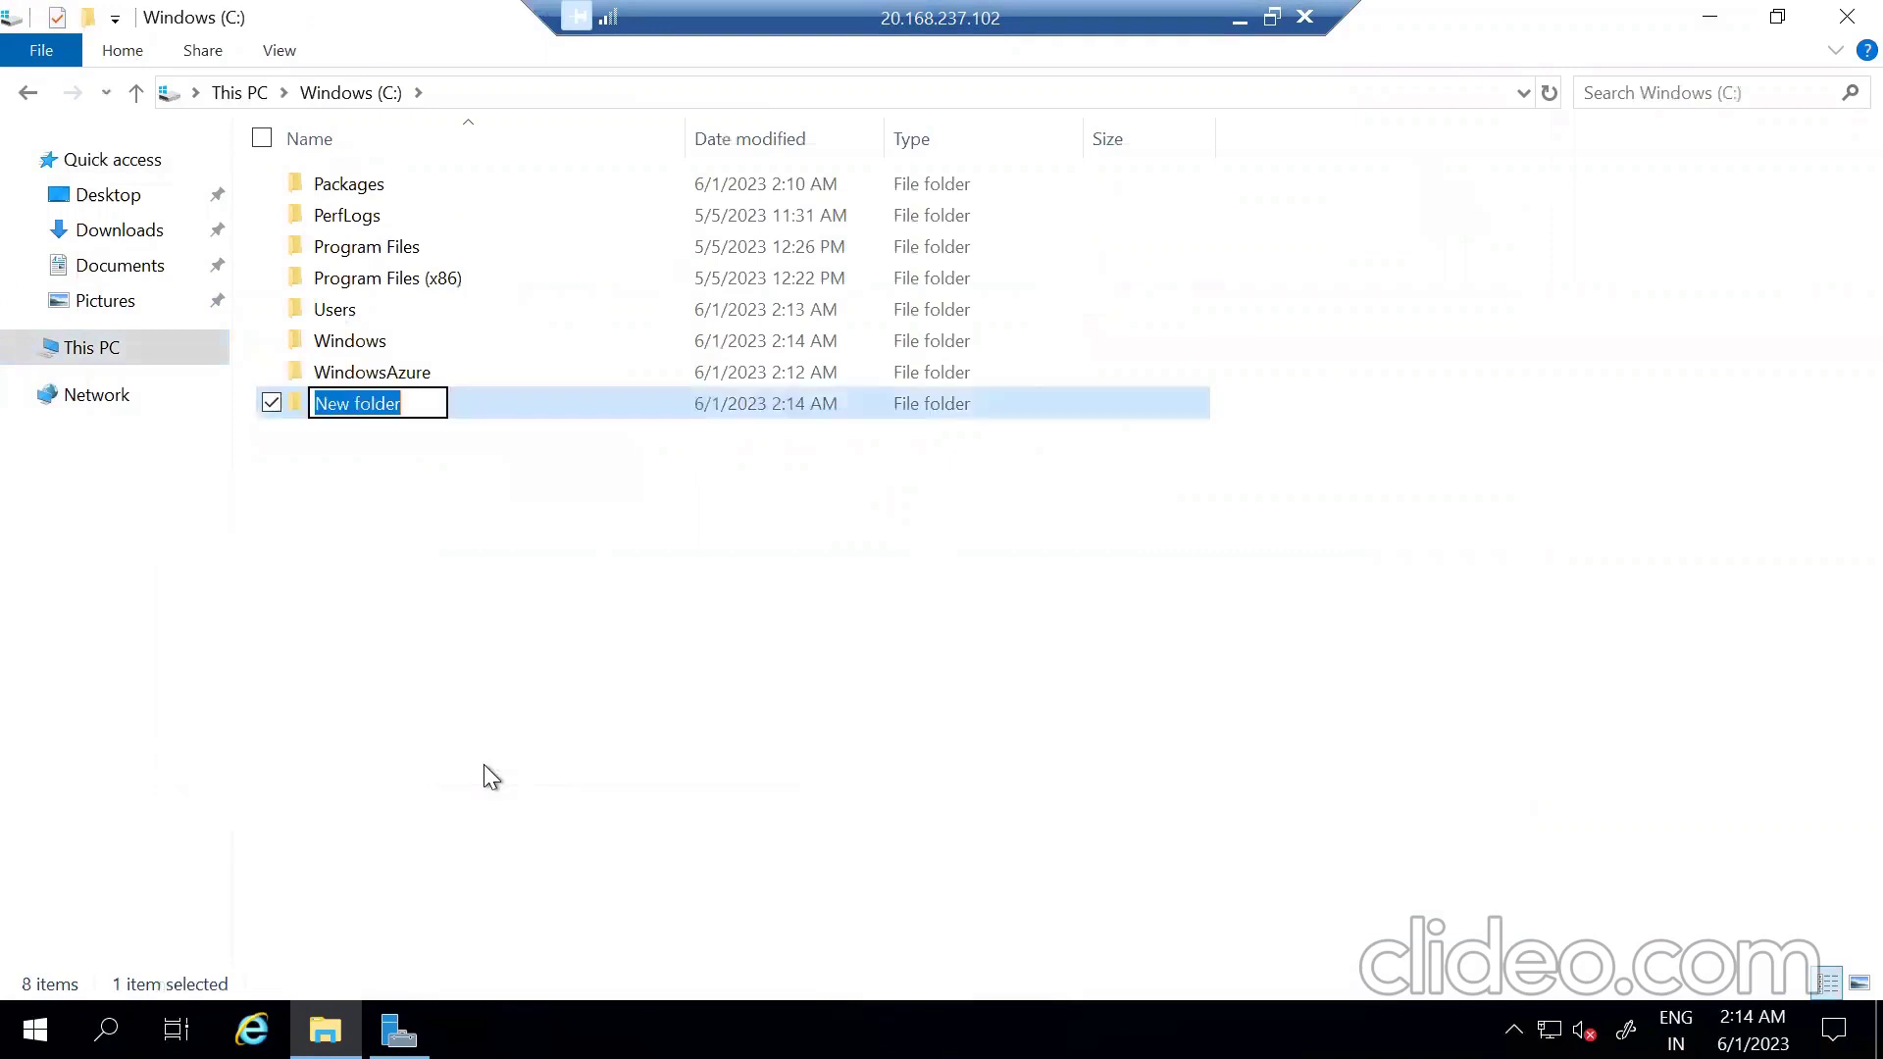
text(Data)
key(Return)
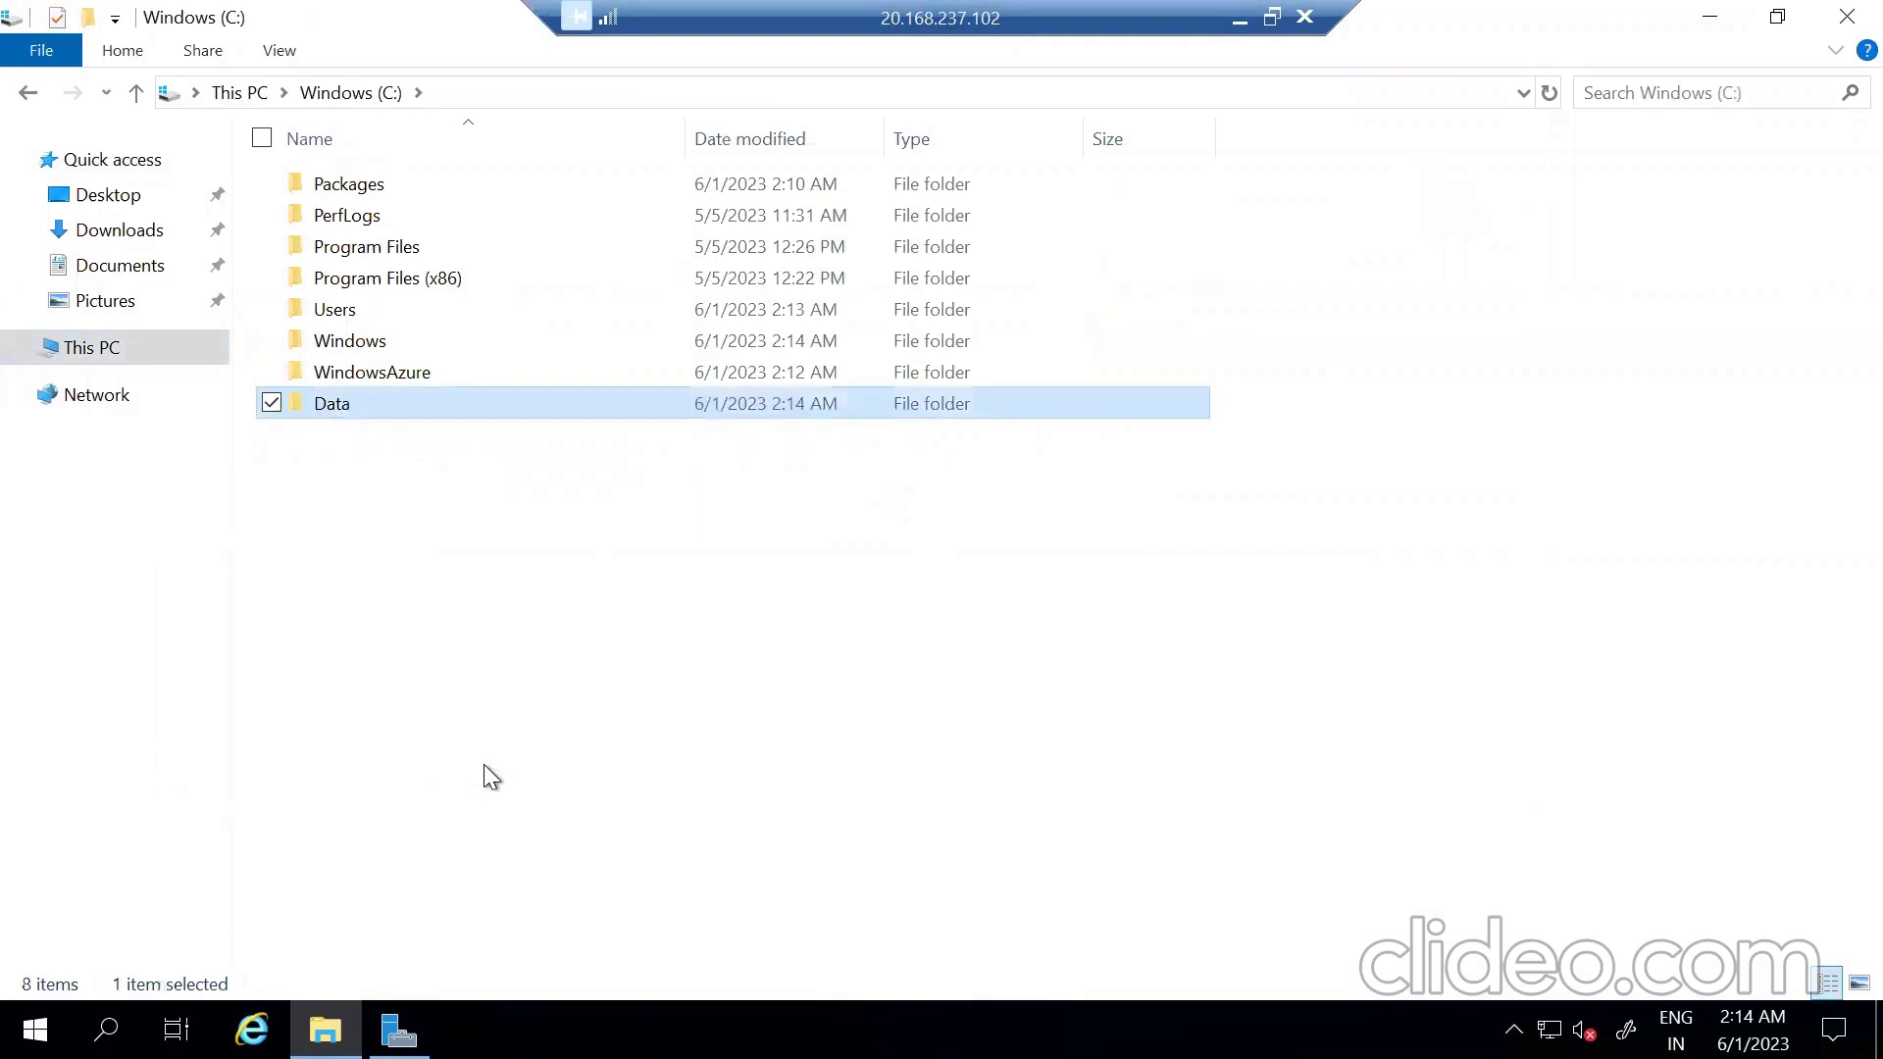
Open the Data folder and copy sample.csv into it from the local computer's desktop.
key(Return)
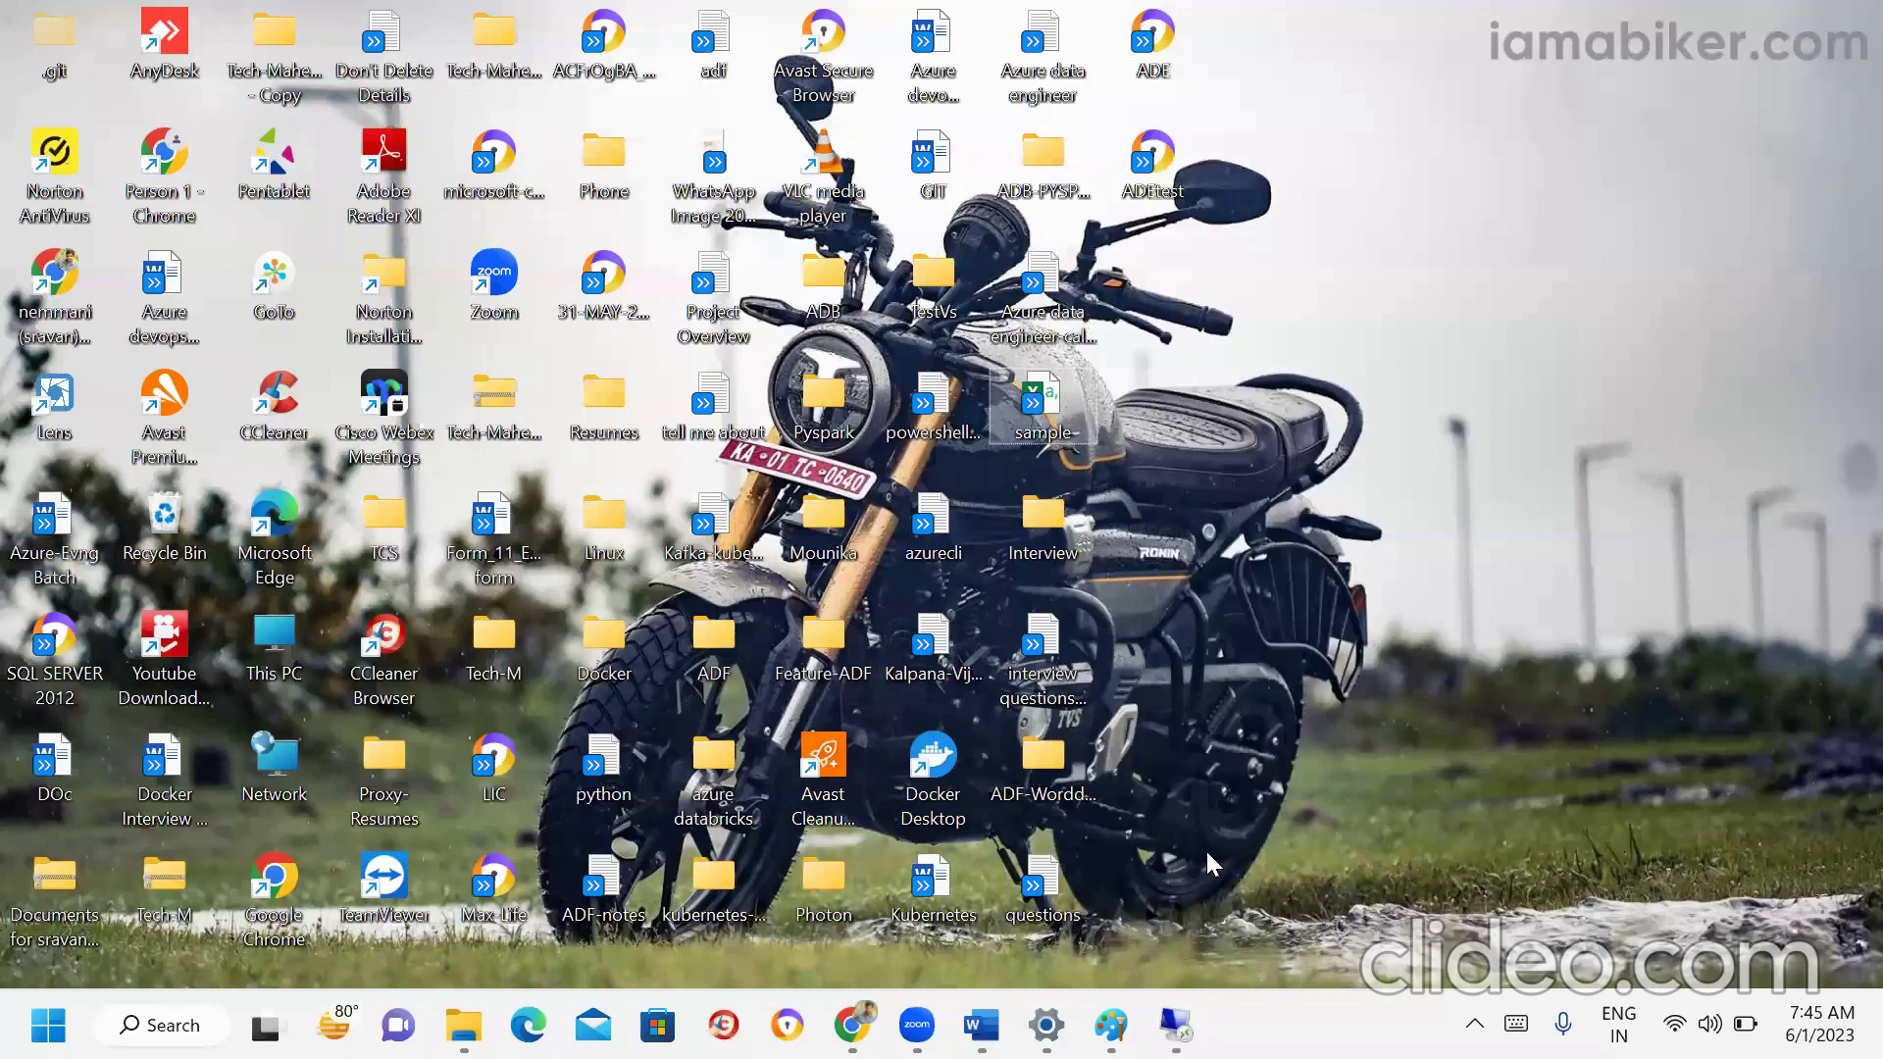
key(alt+Tab)
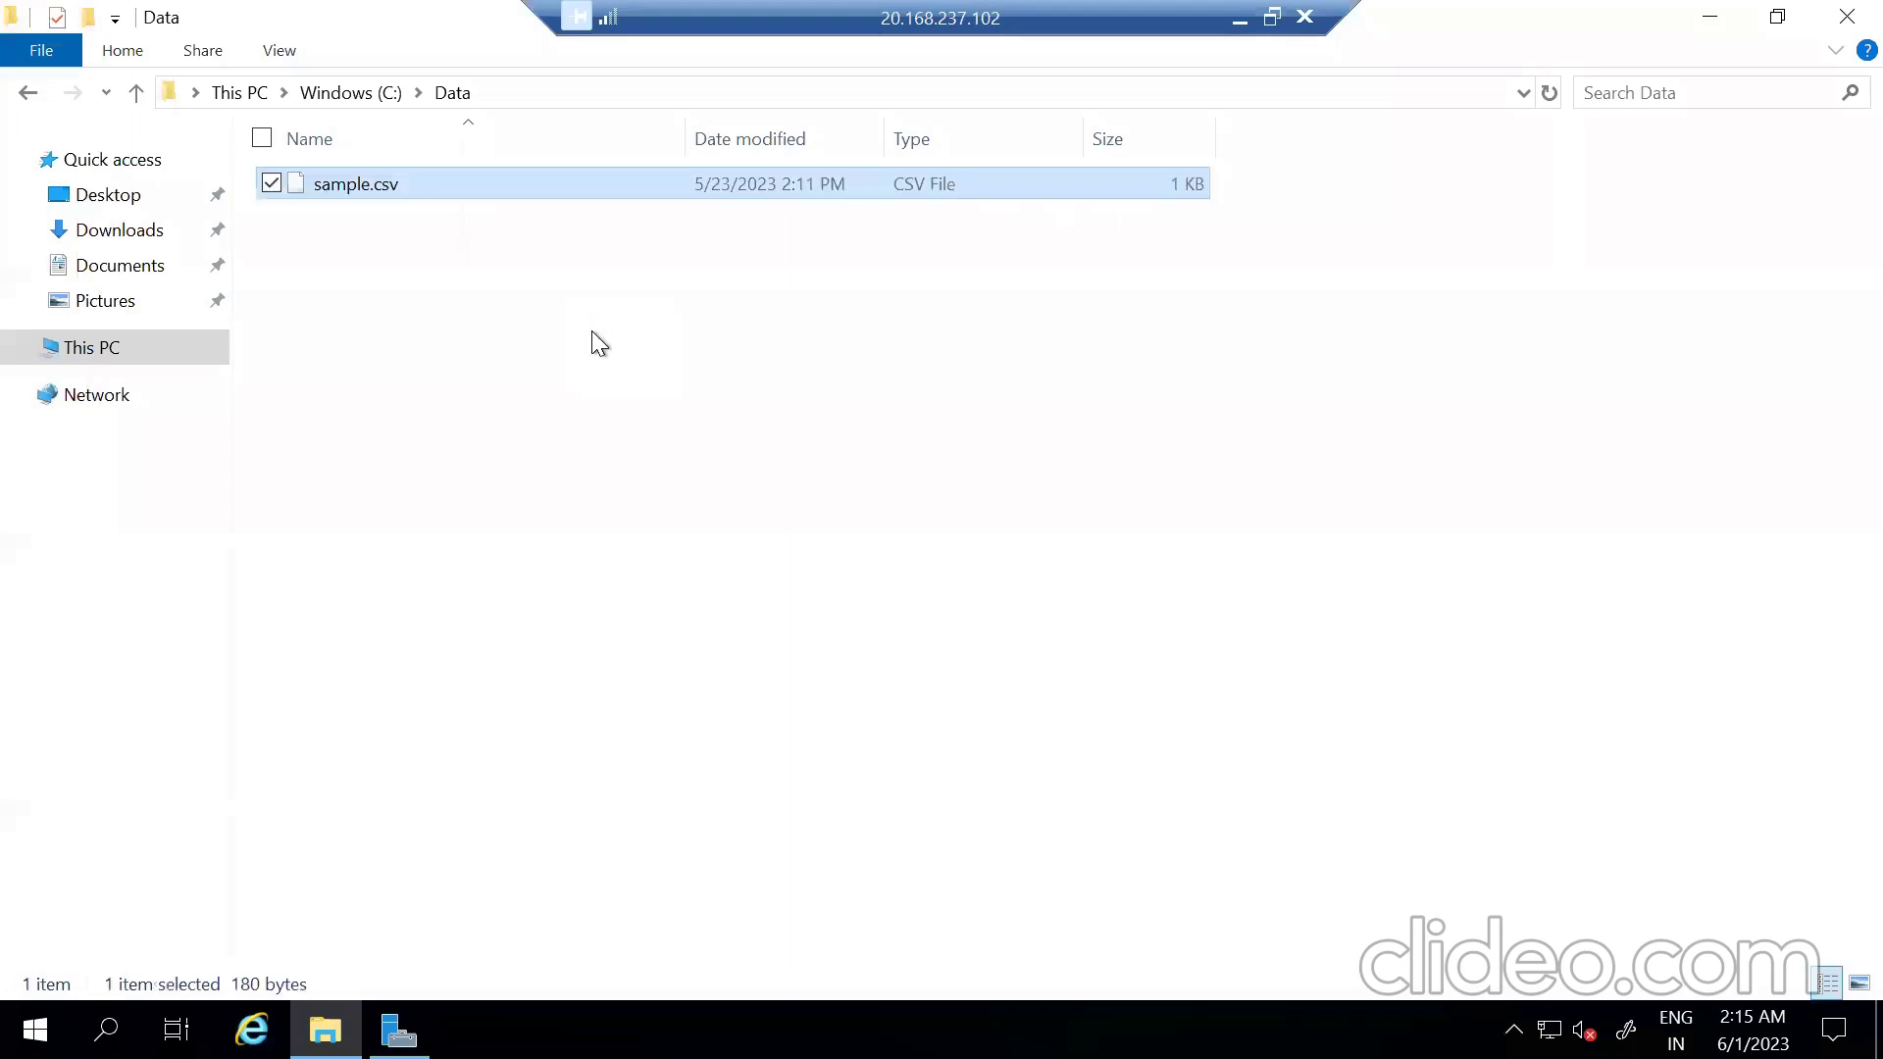
click(592, 332)
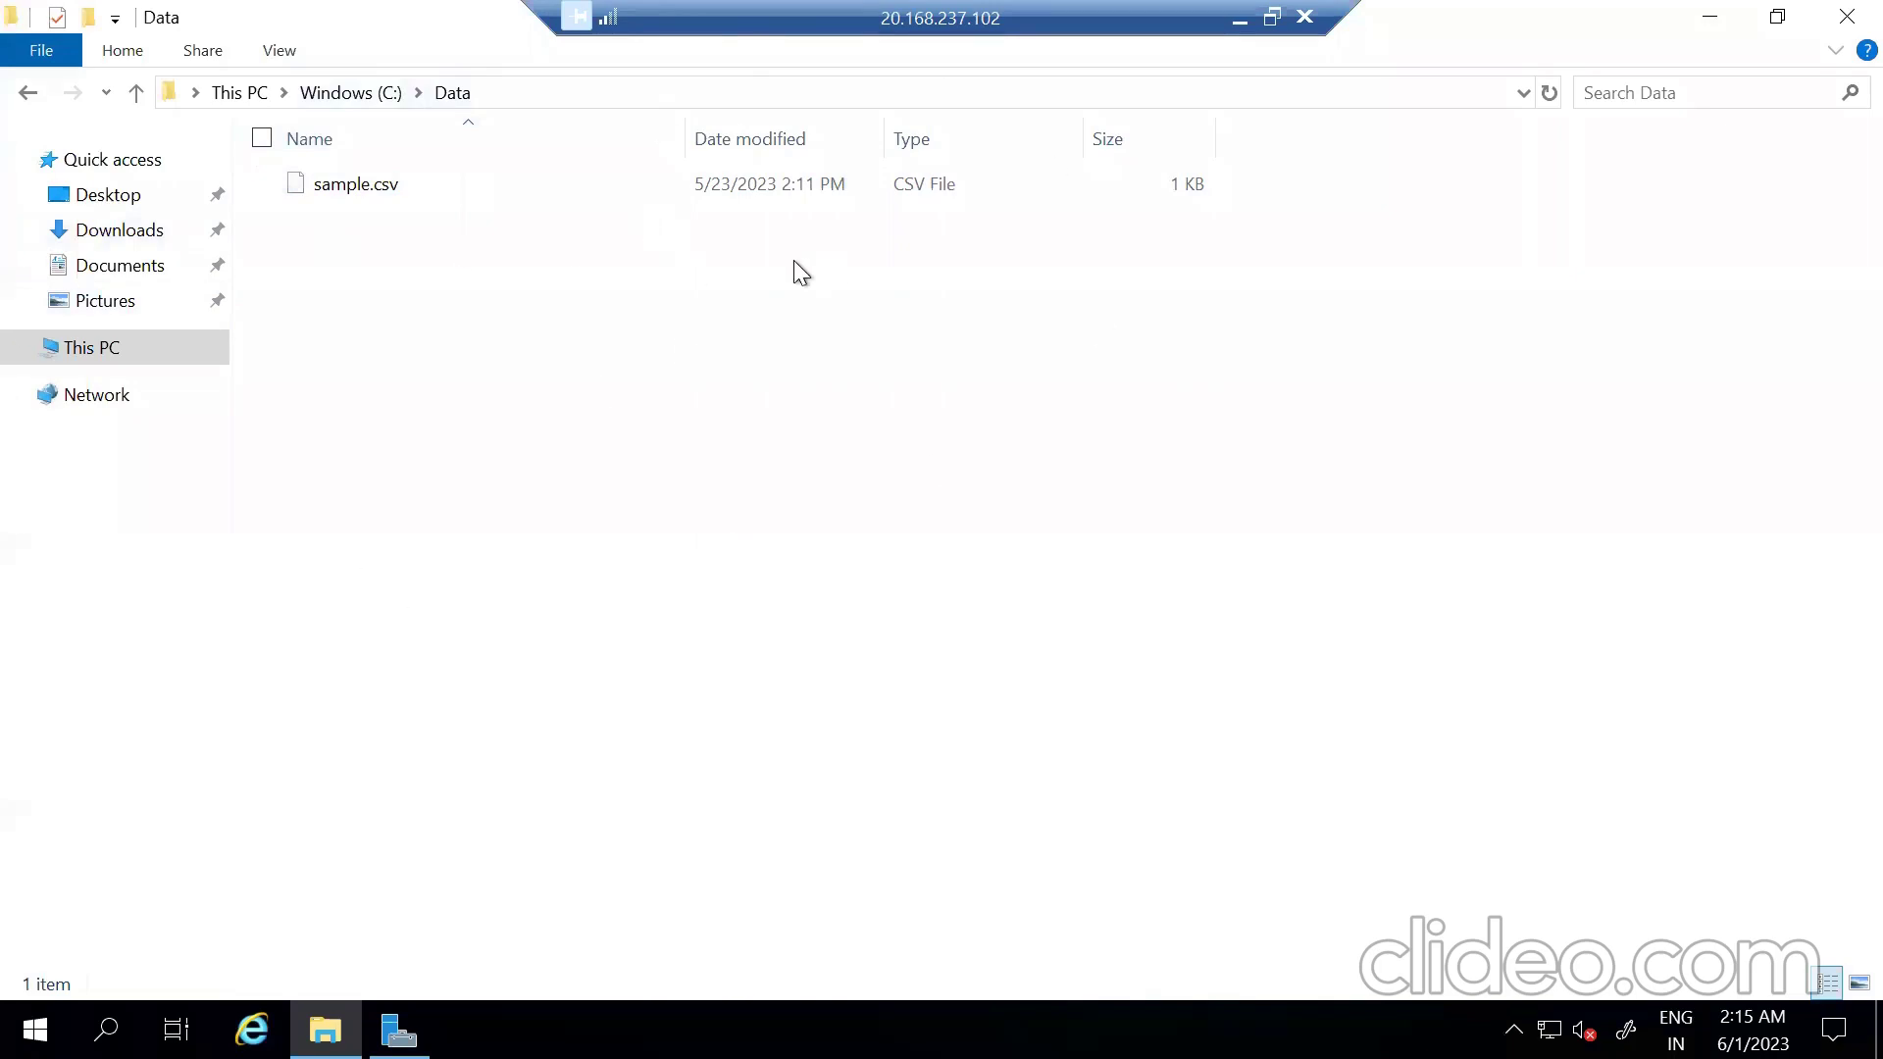
Switch to the local Chrome's Data Factory page and open the manual setup's integration runtime download page.
click(1239, 17)
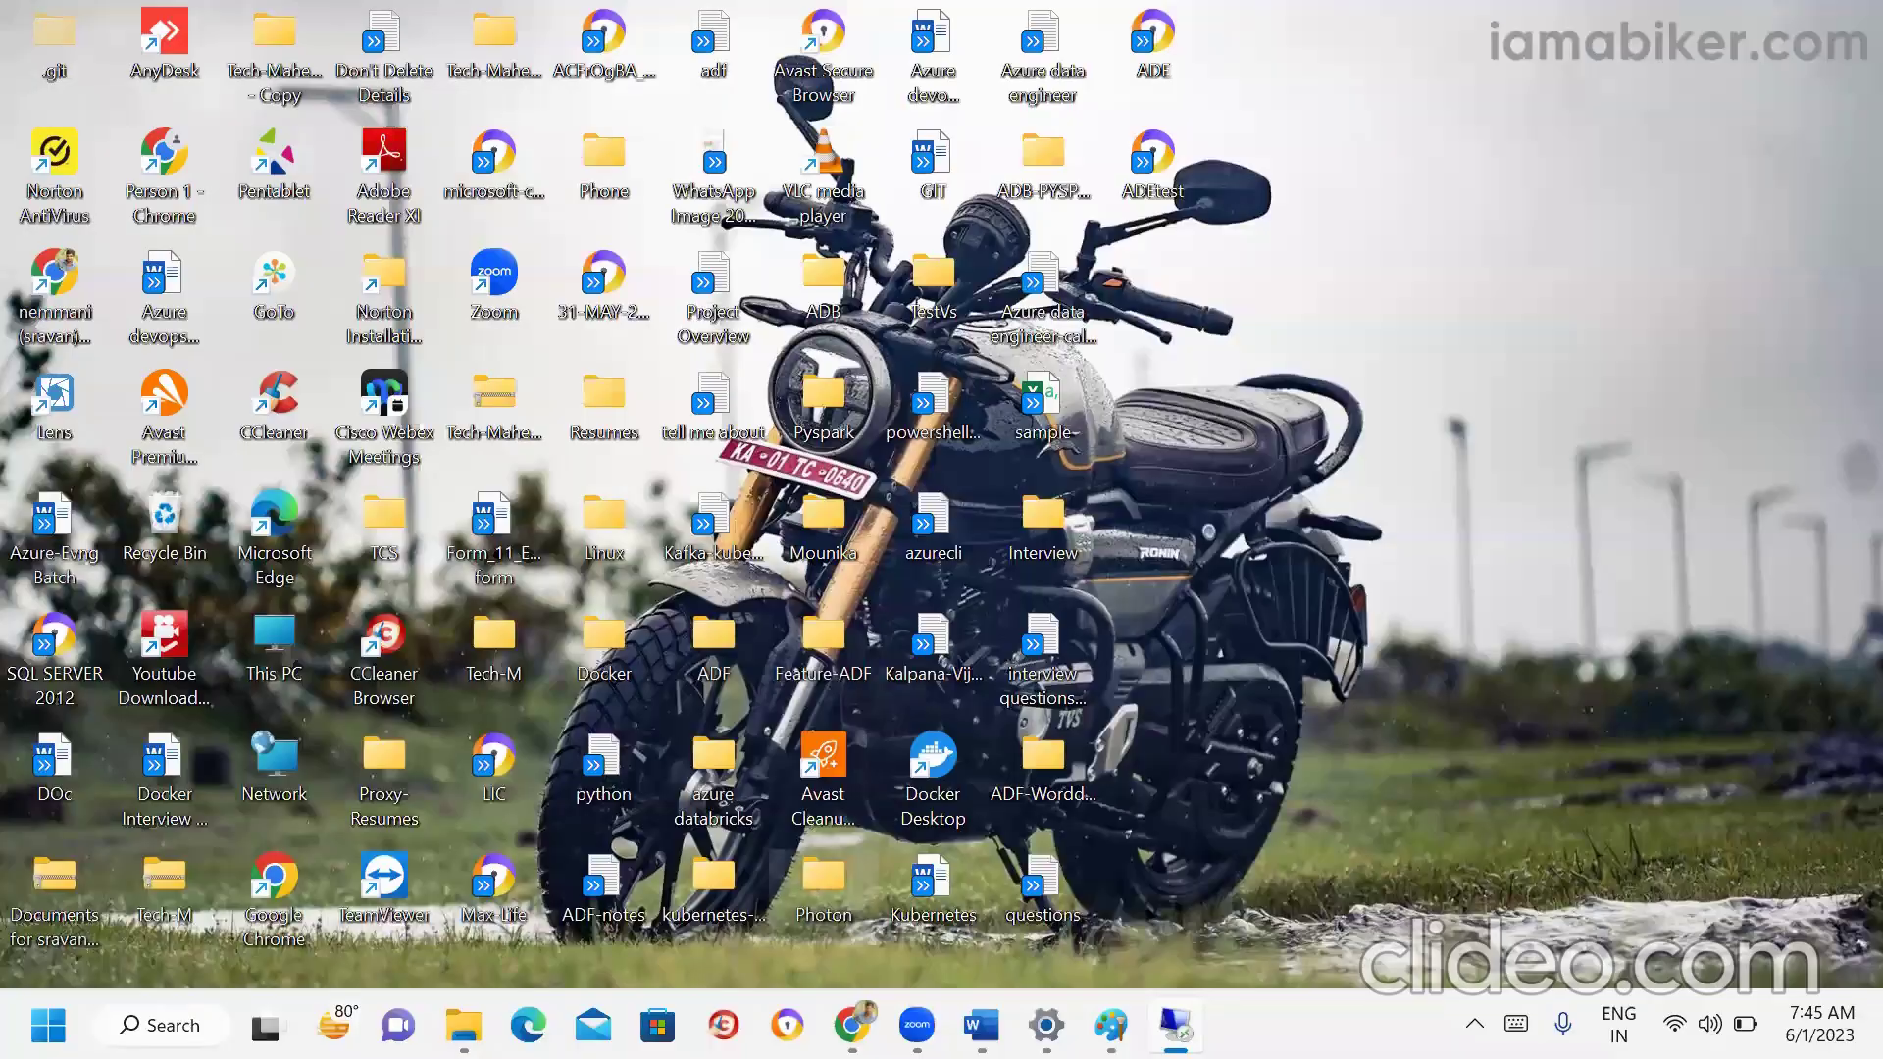
click(852, 1025)
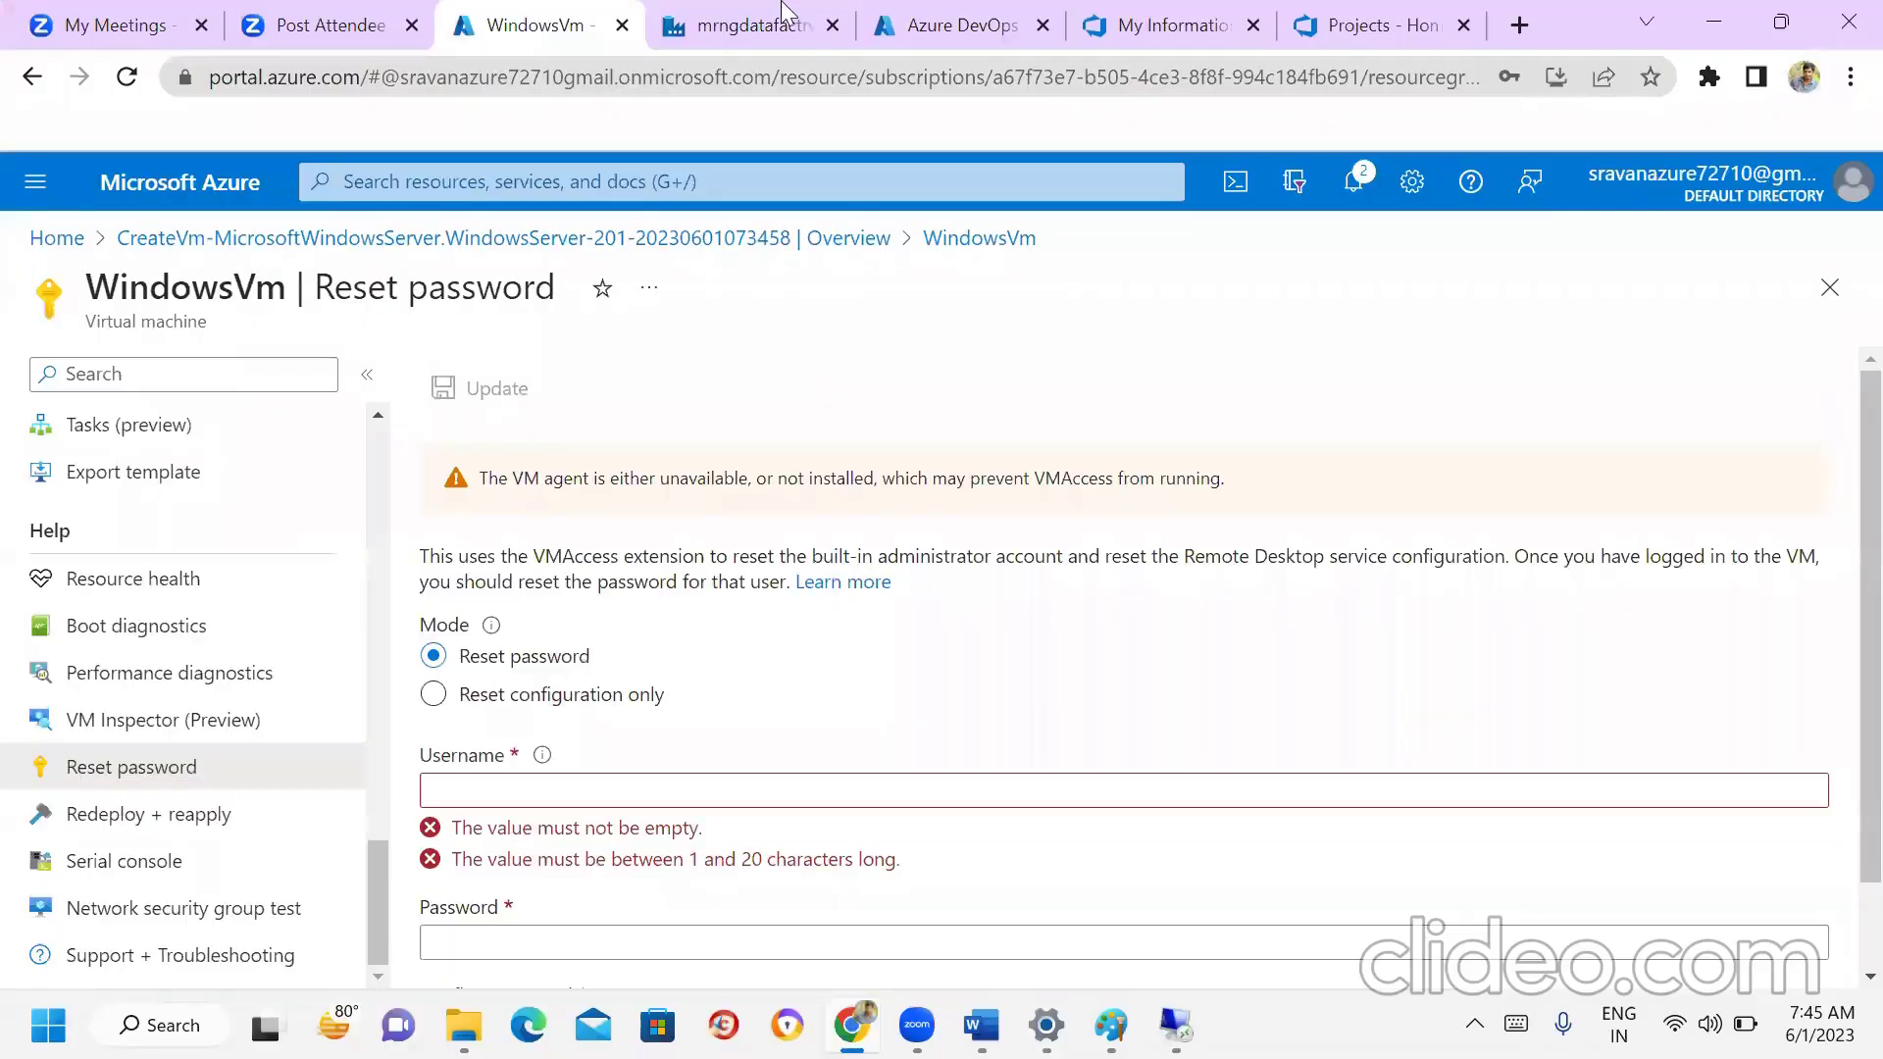
click(790, 15)
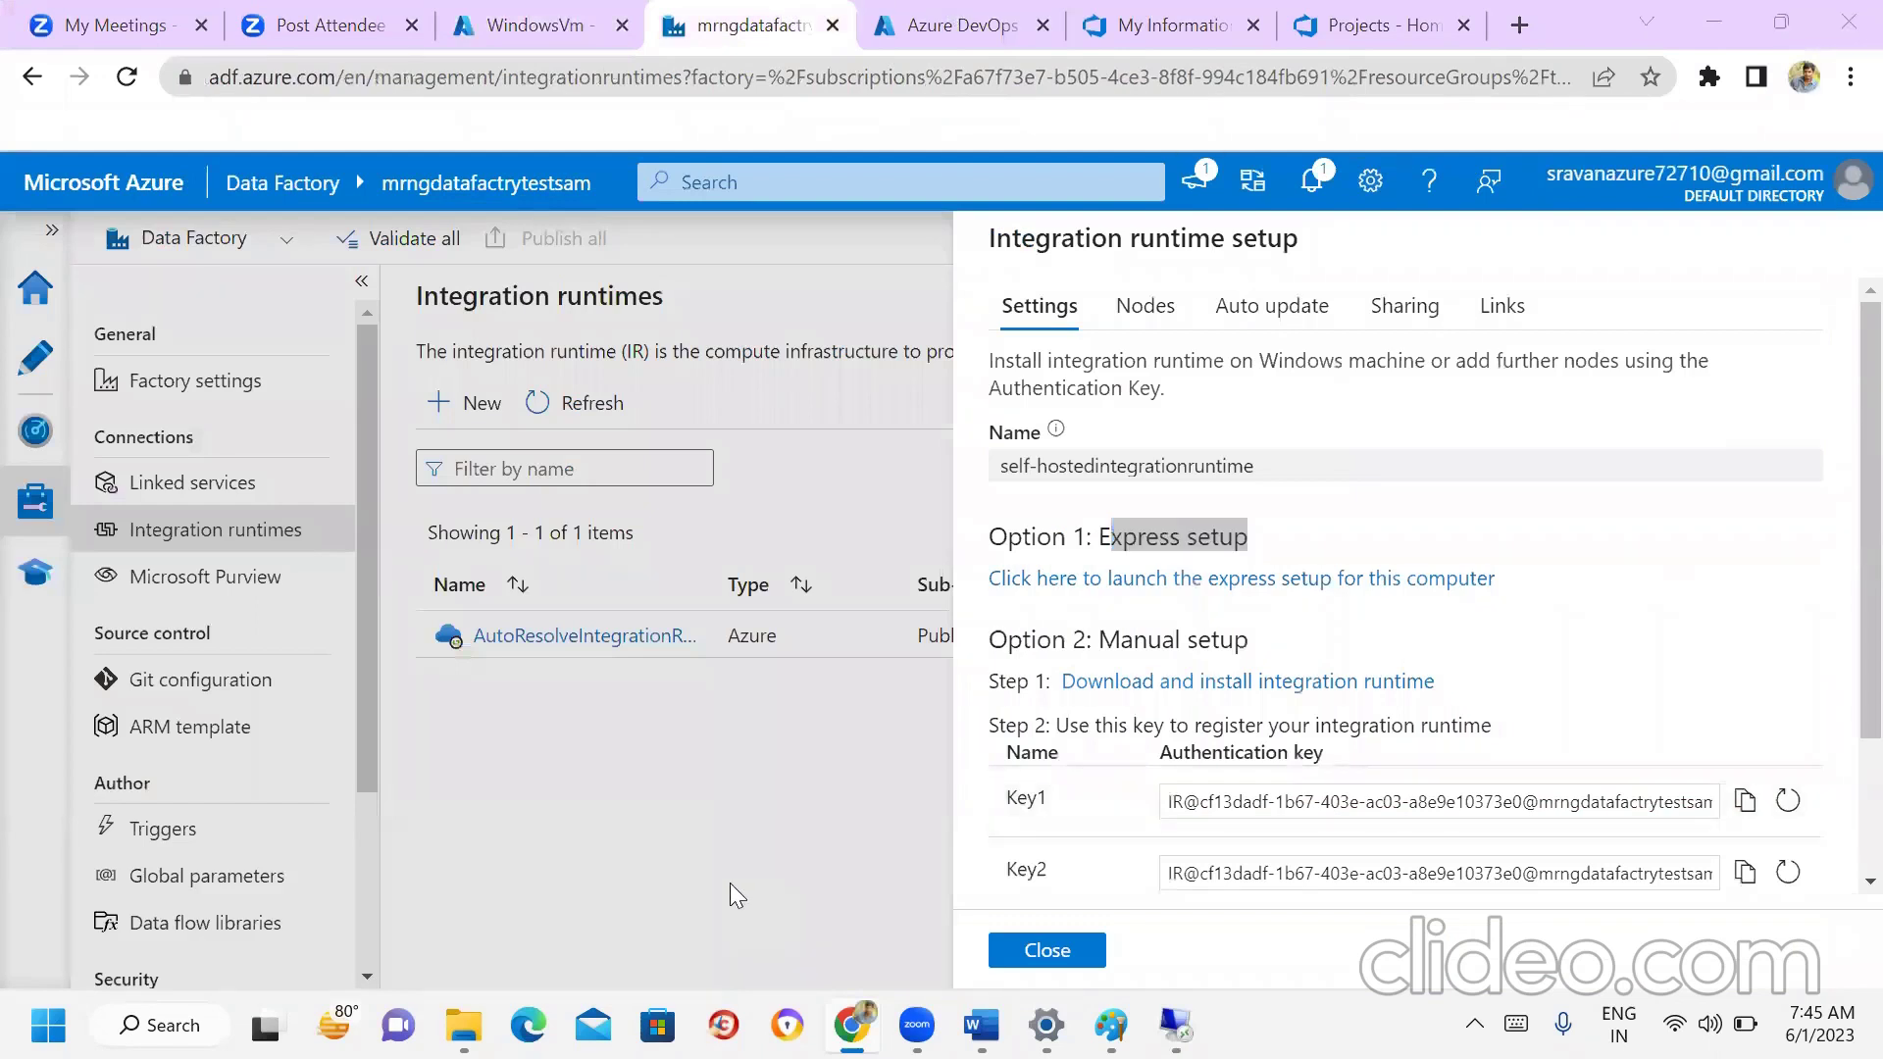
click(1687, 685)
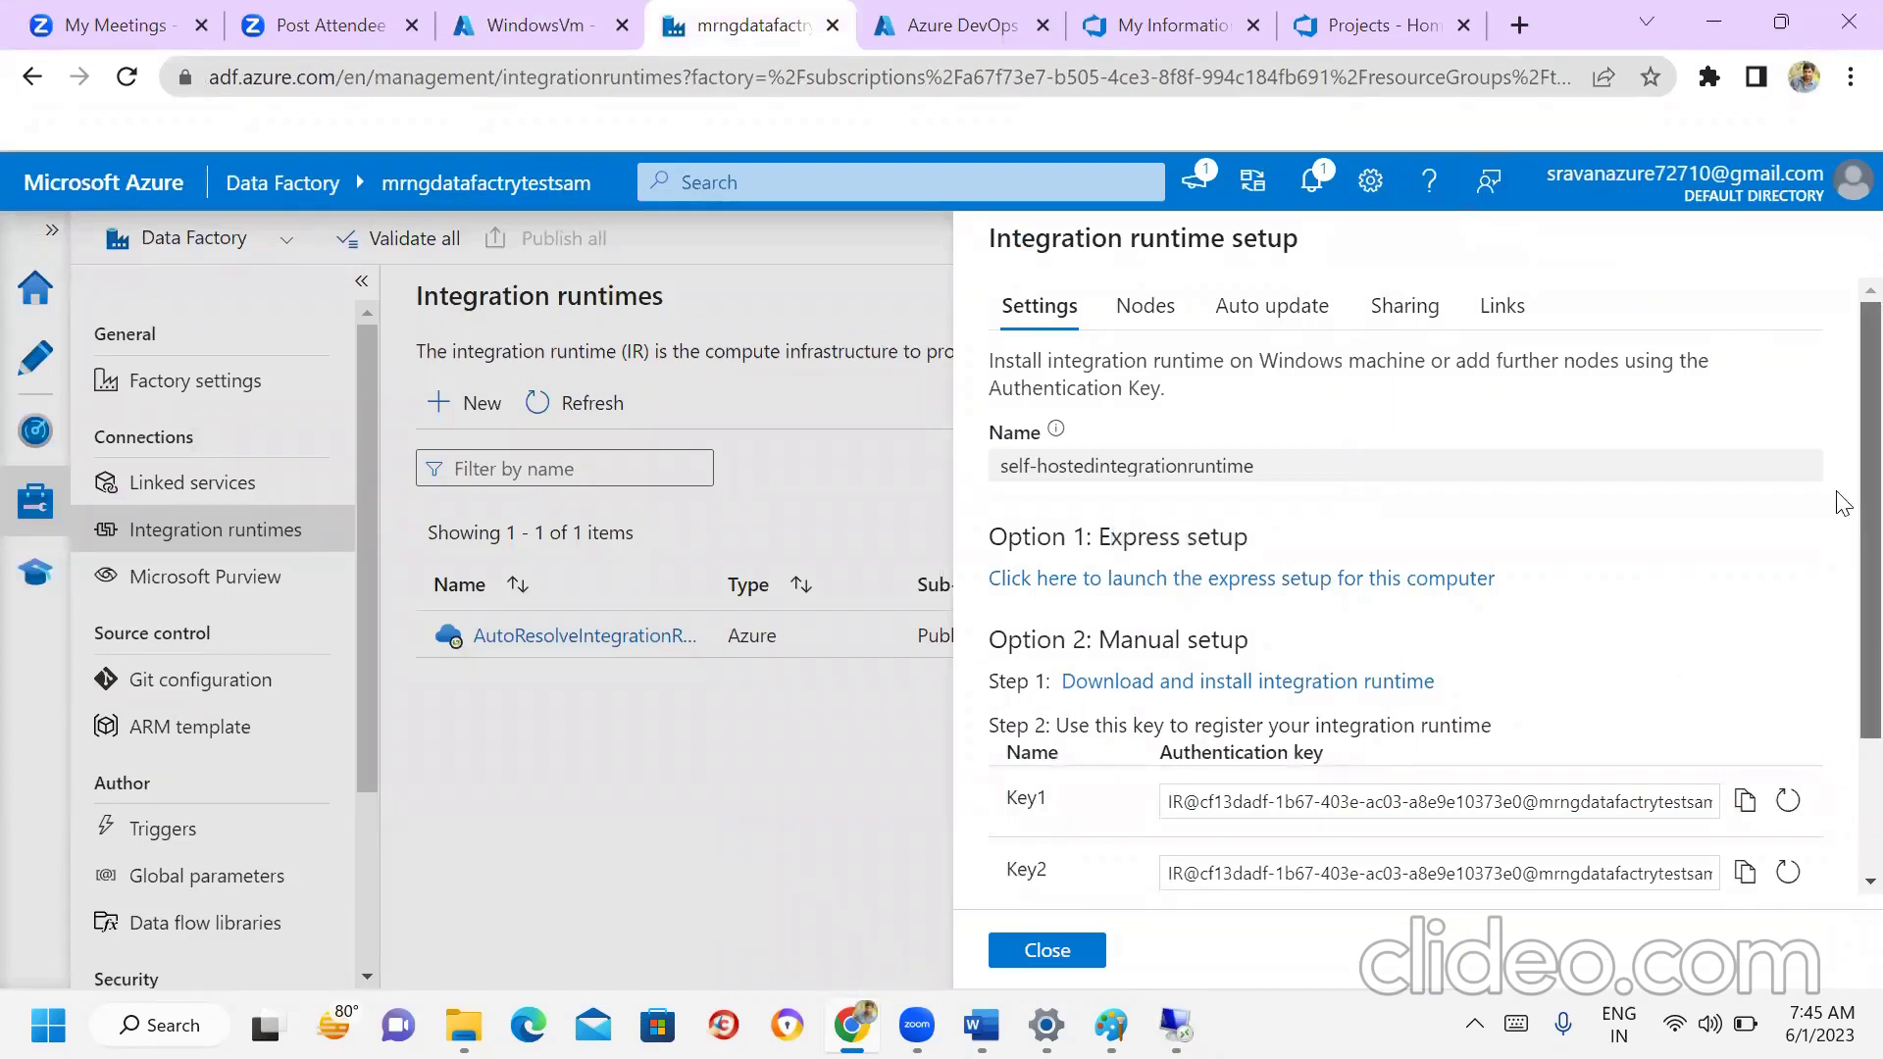
scroll(1843, 547, down, 1)
scroll(1842, 548, down, 1)
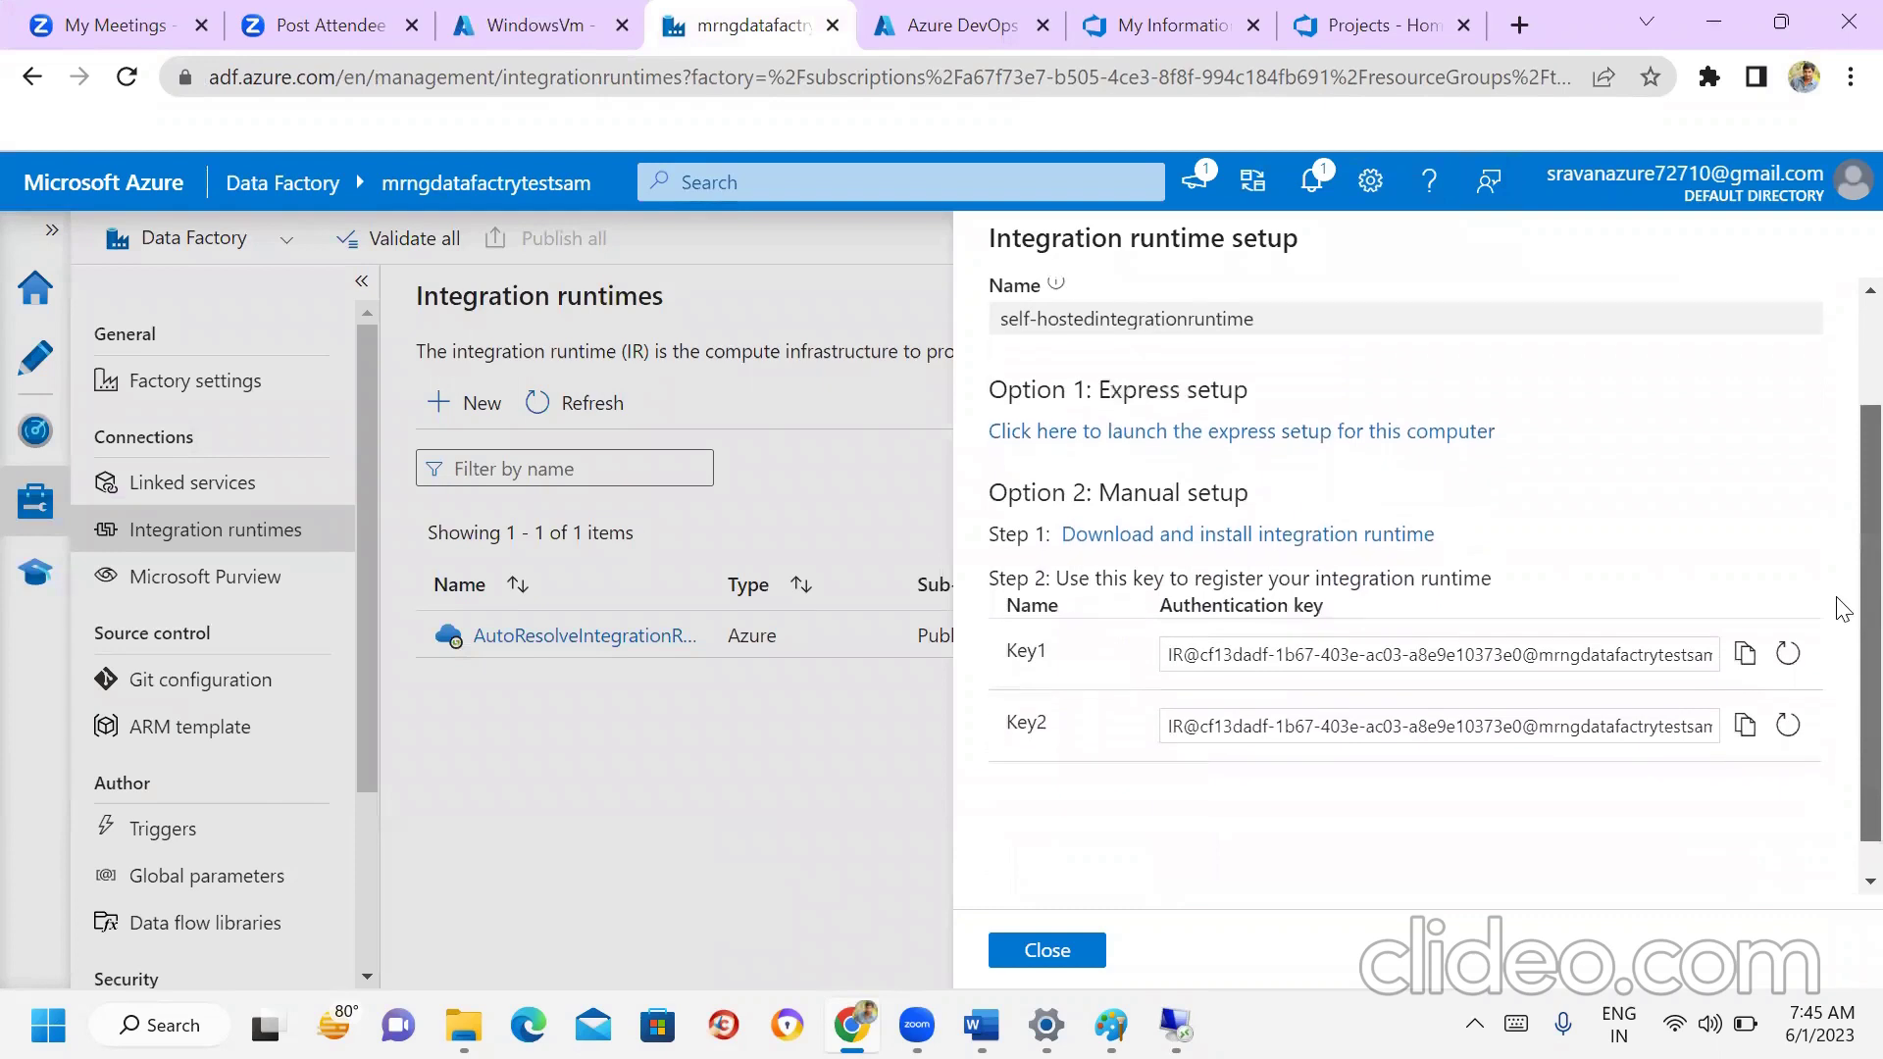
click(1217, 536)
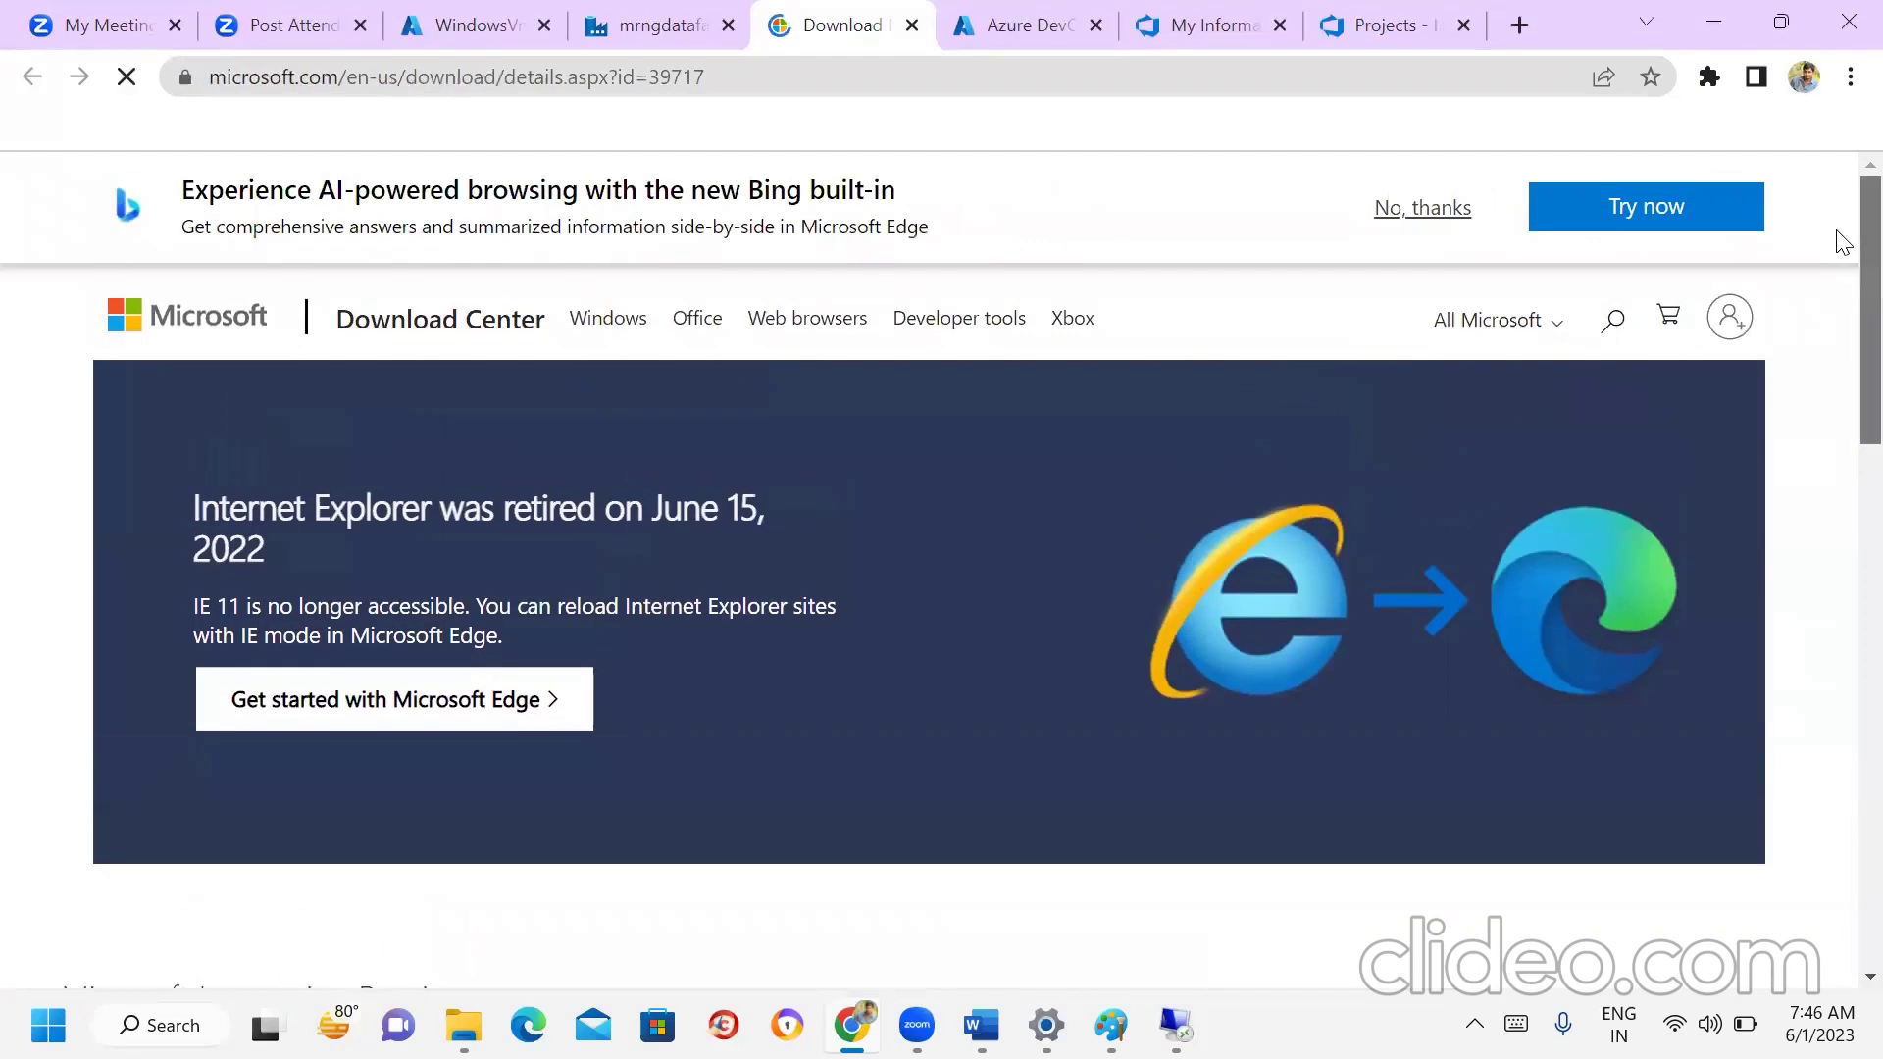
Look over the Microsoft Integration Runtime download section and copy the page's web address.
scroll(1837, 285, down, 7)
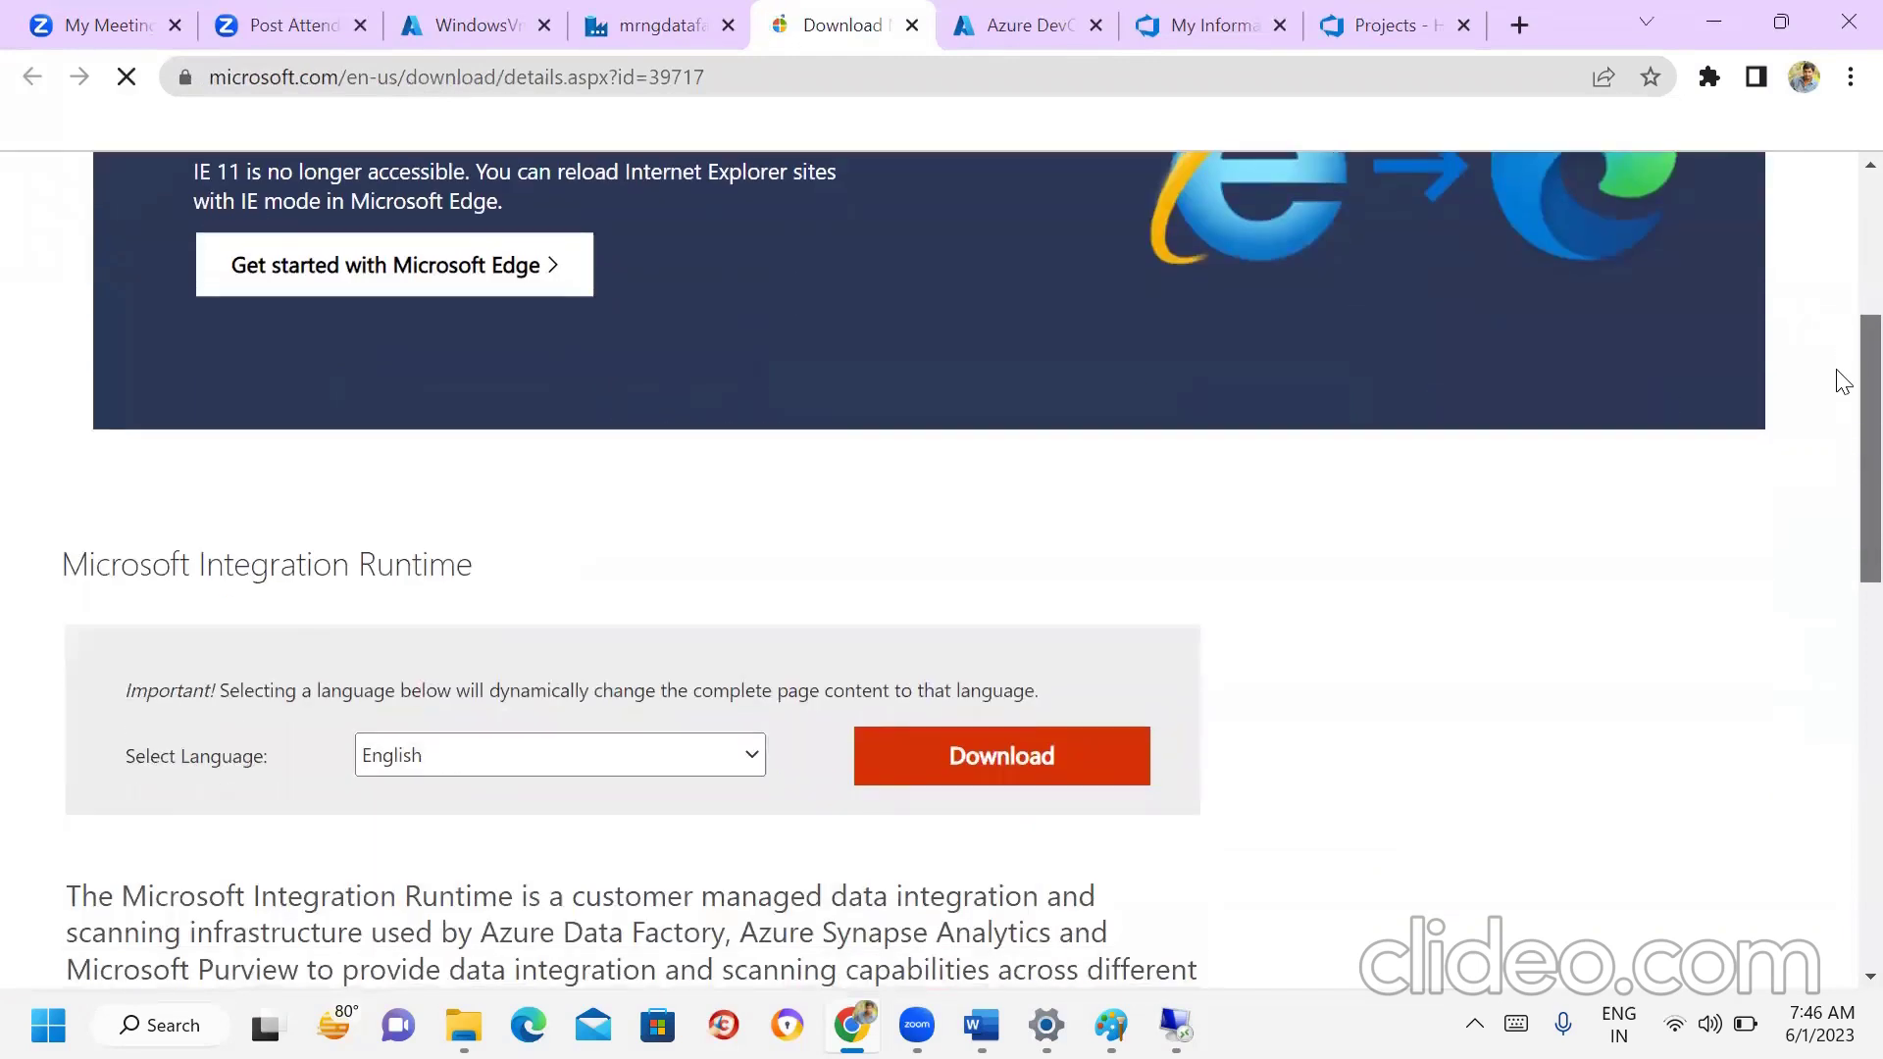
click(1038, 456)
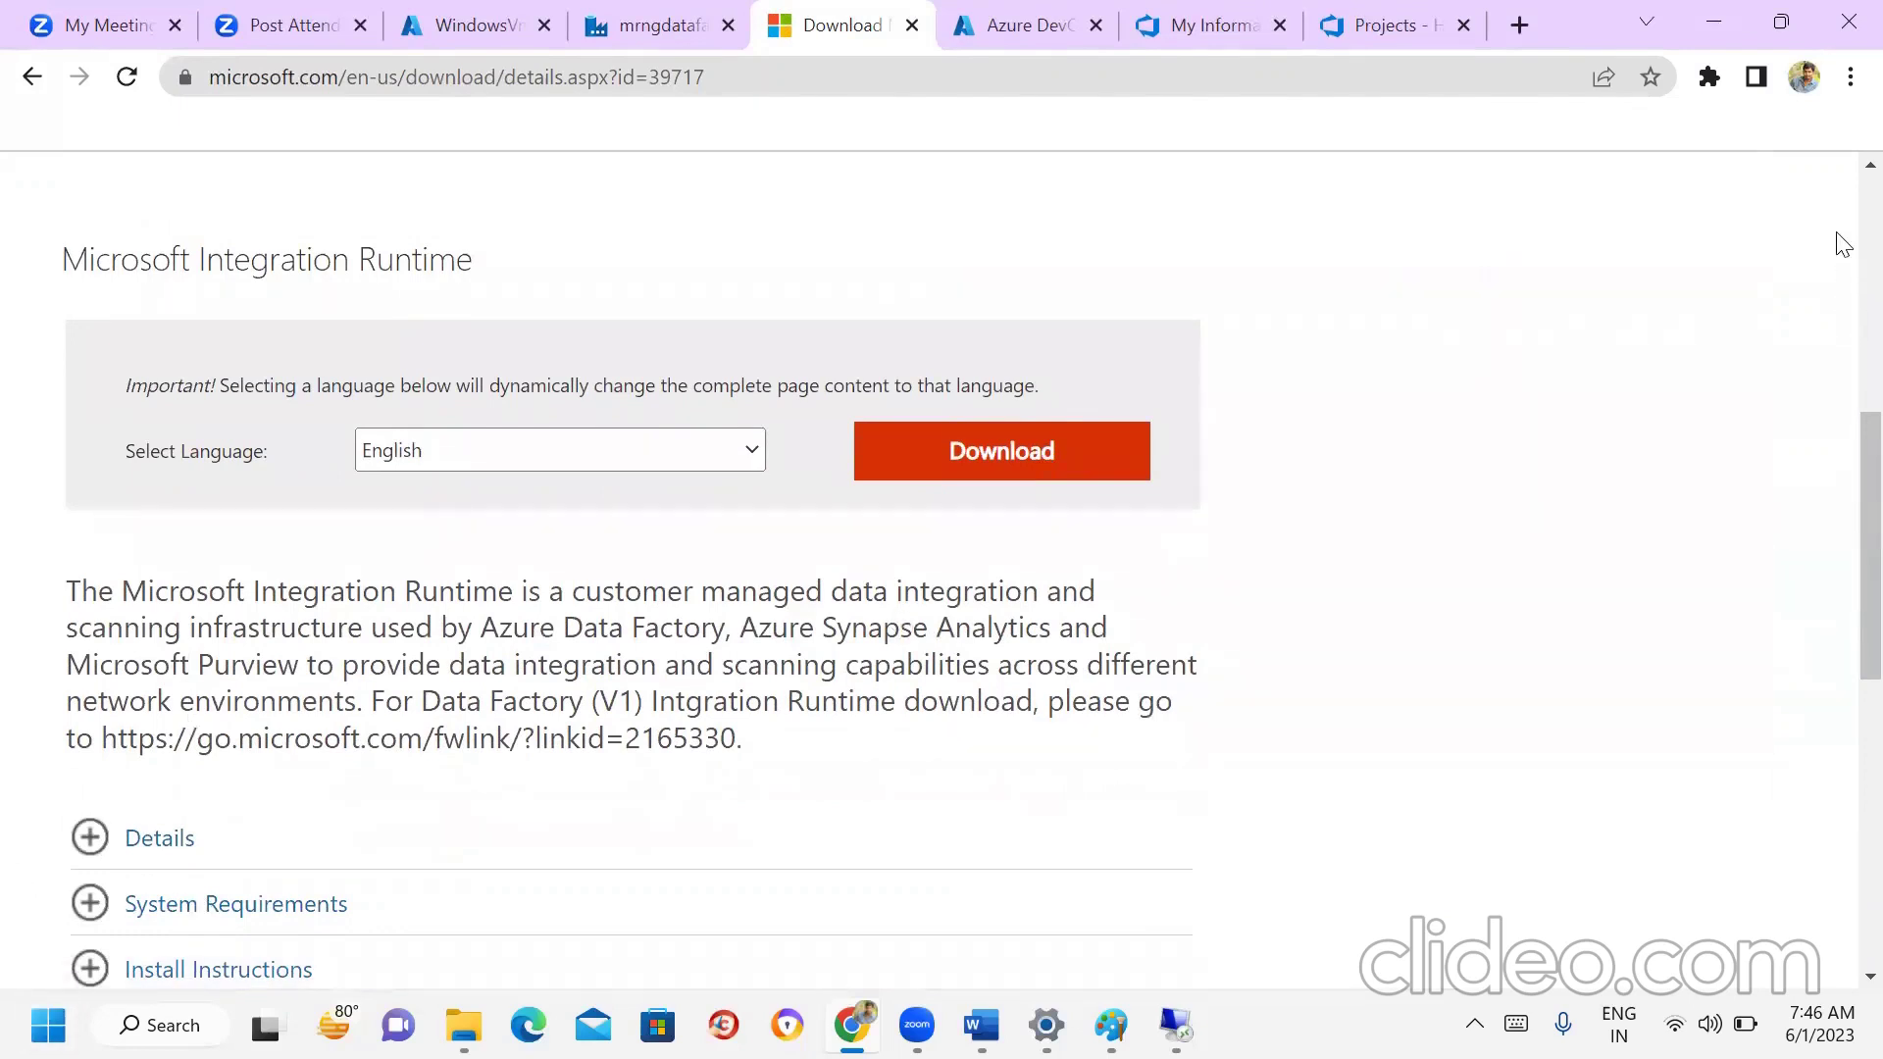
scroll(1840, 236, up, 7)
click(1005, 59)
key(ctrl+c)
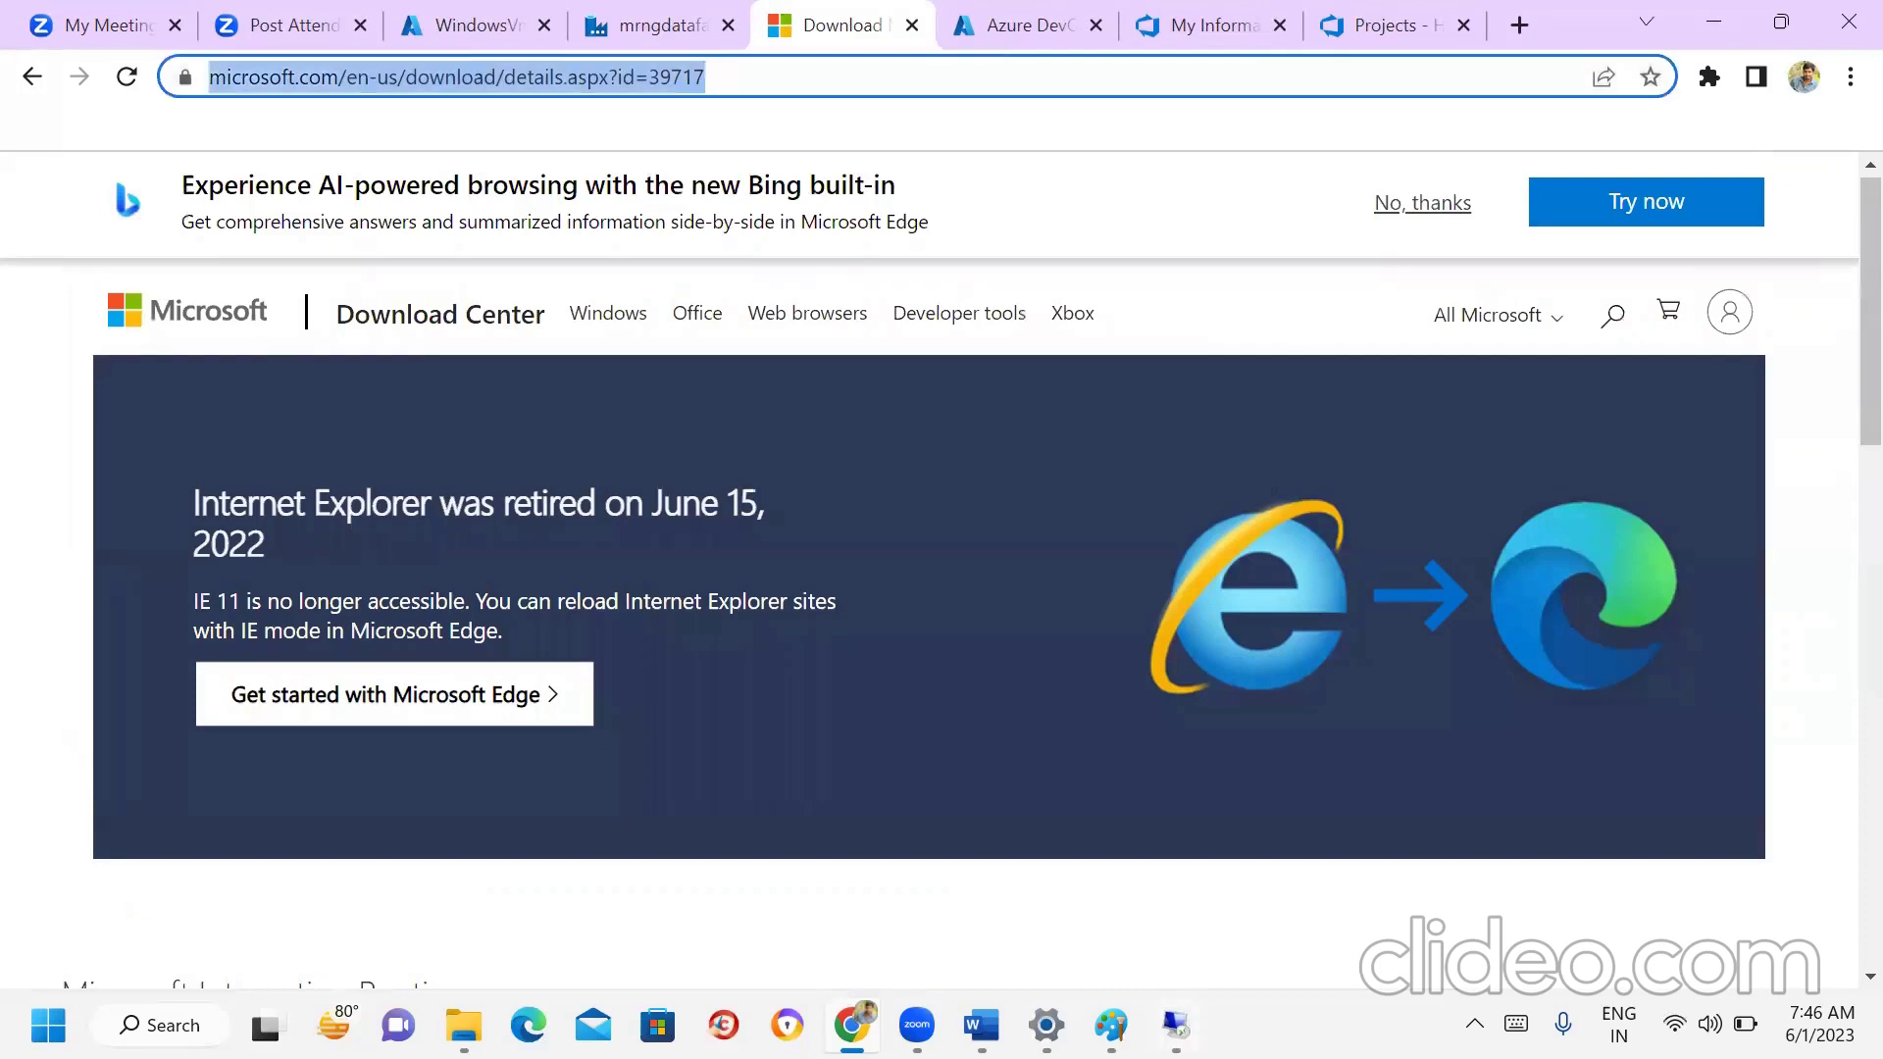
Switch to Internet Explorer on the remote server, postpone its initial setup, maximize it and load the copied download page address.
click(1176, 1026)
click(252, 1029)
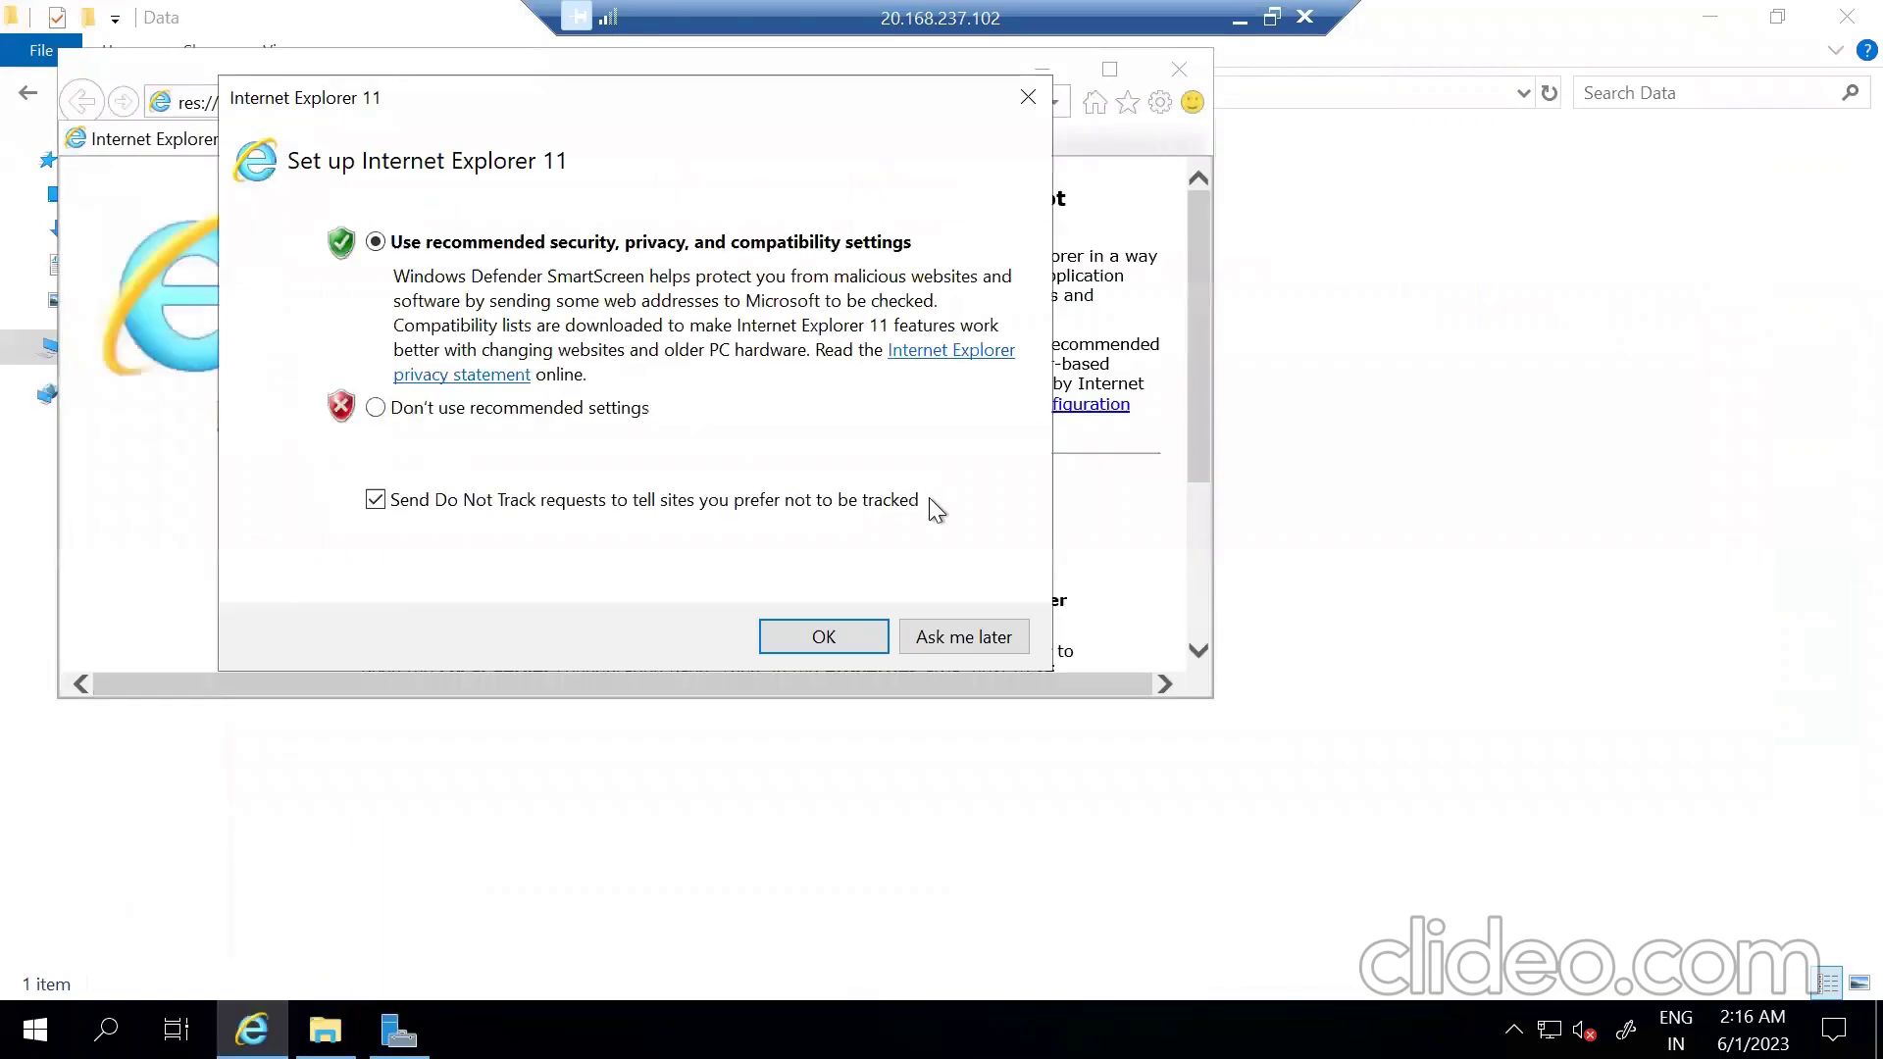
click(964, 638)
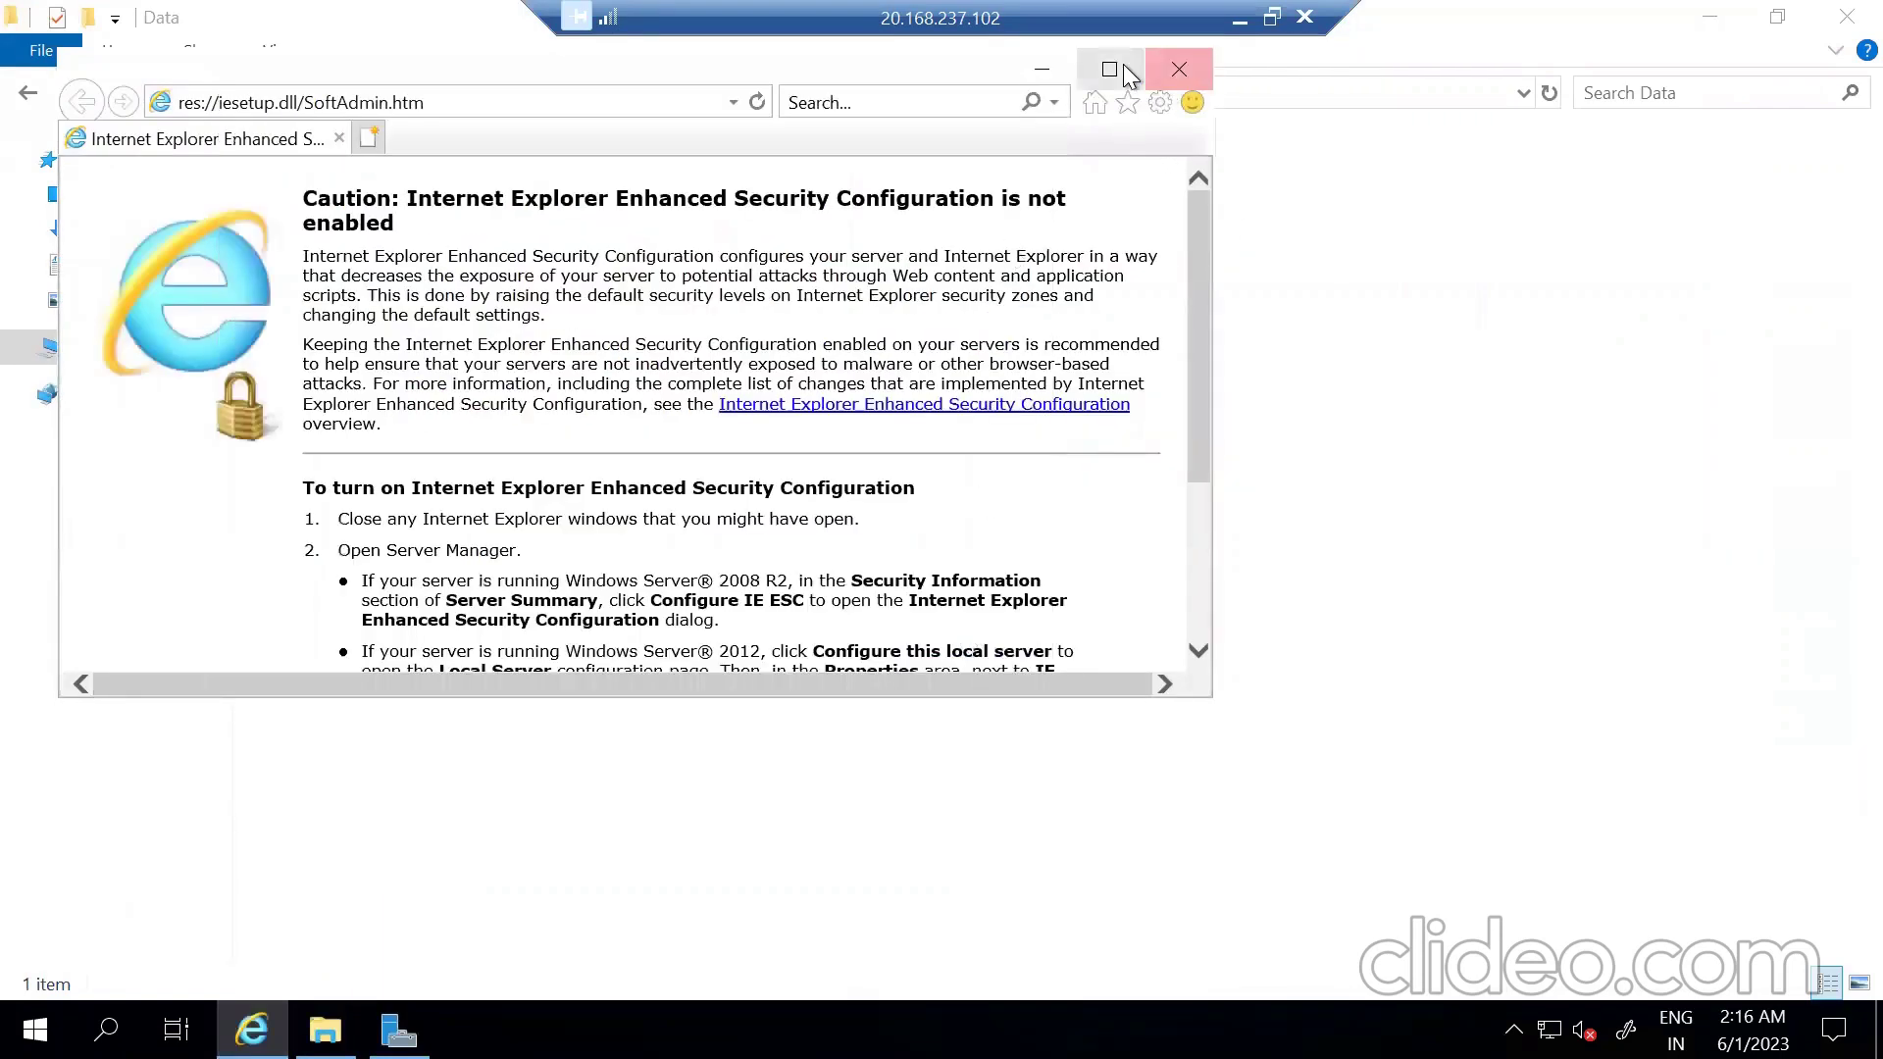
double_click(832, 67)
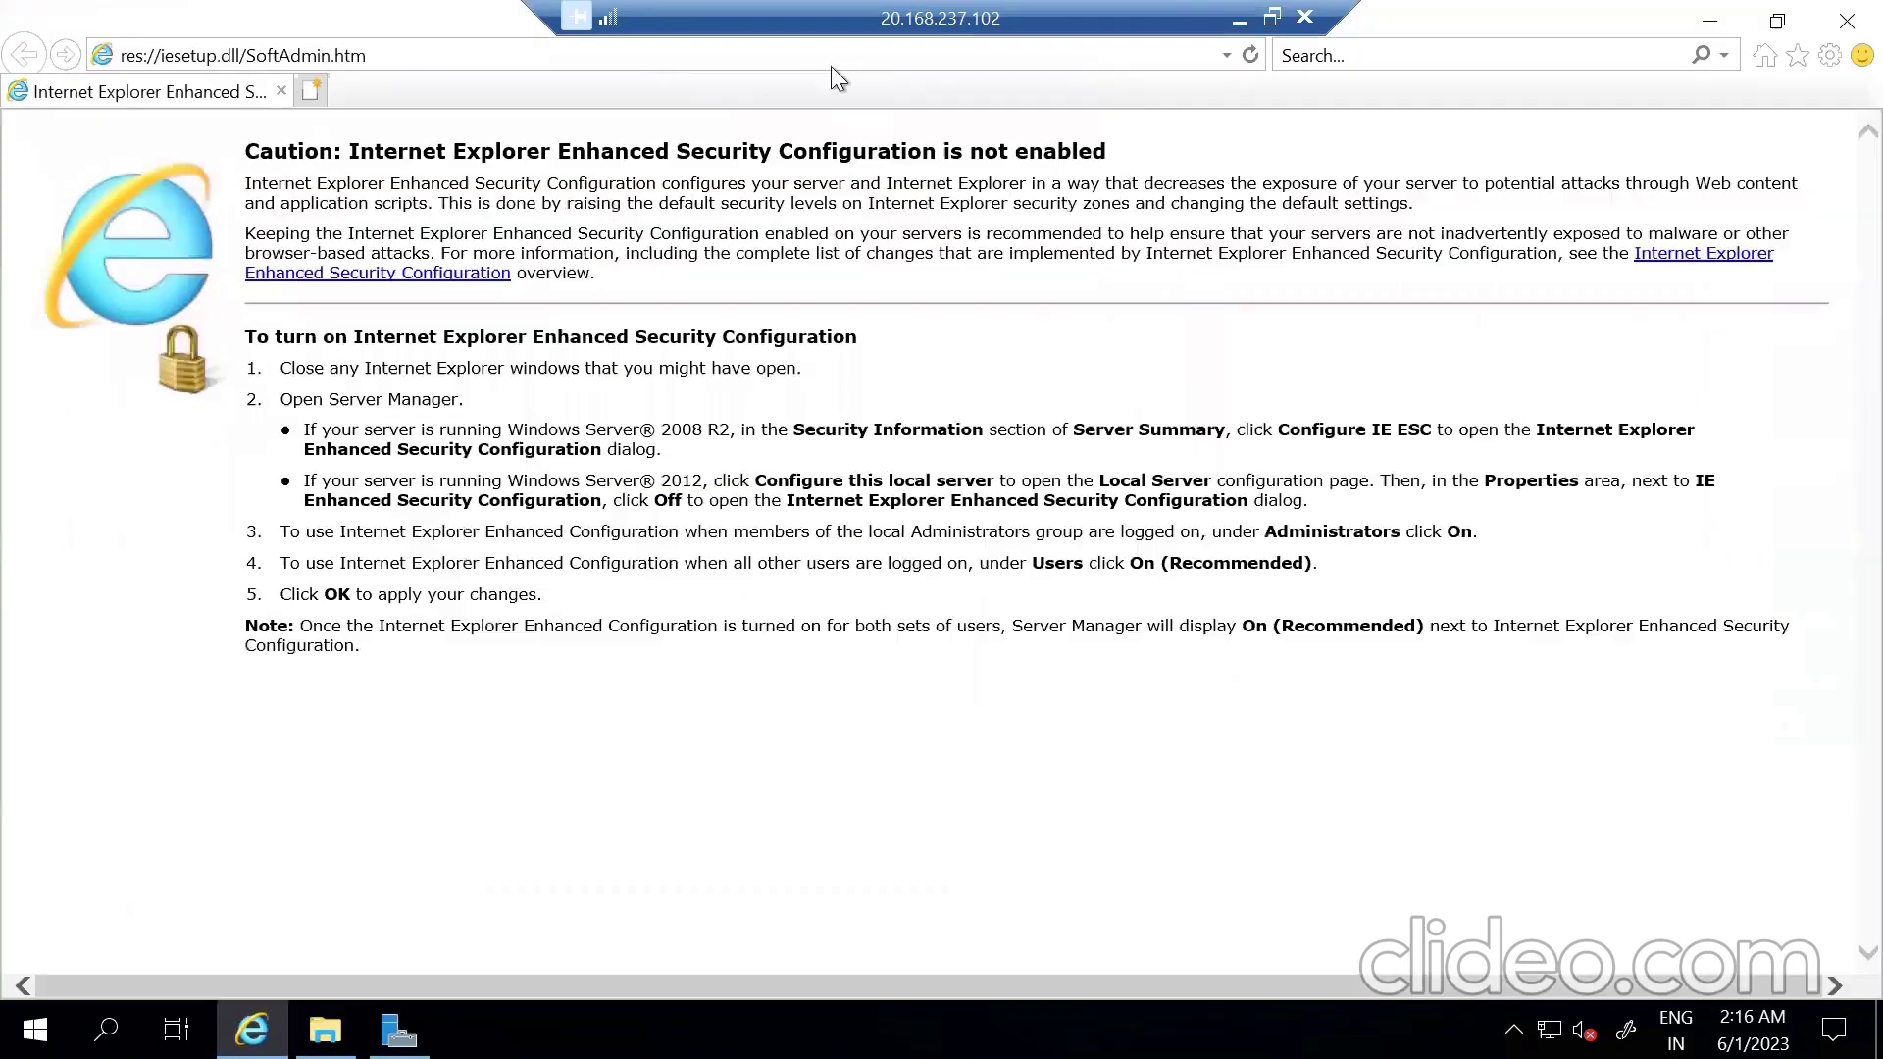
click(591, 50)
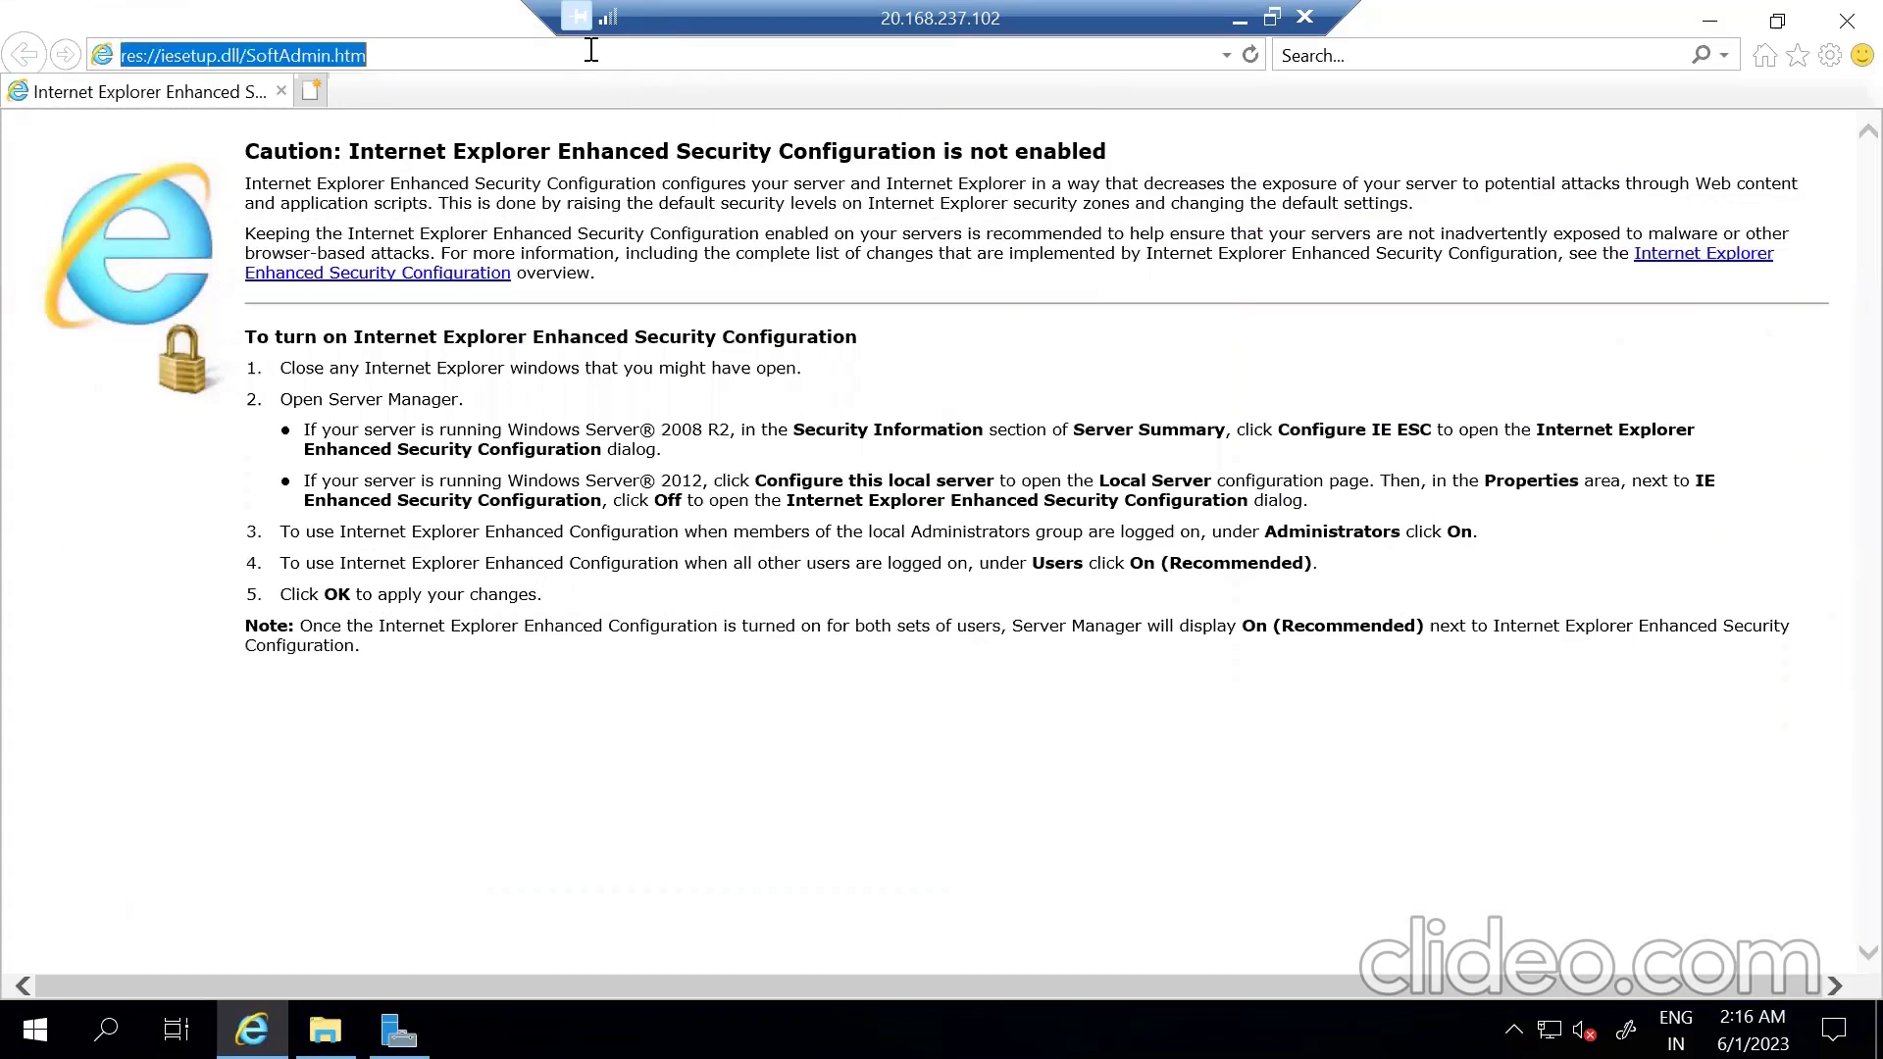
key(ctrl+v)
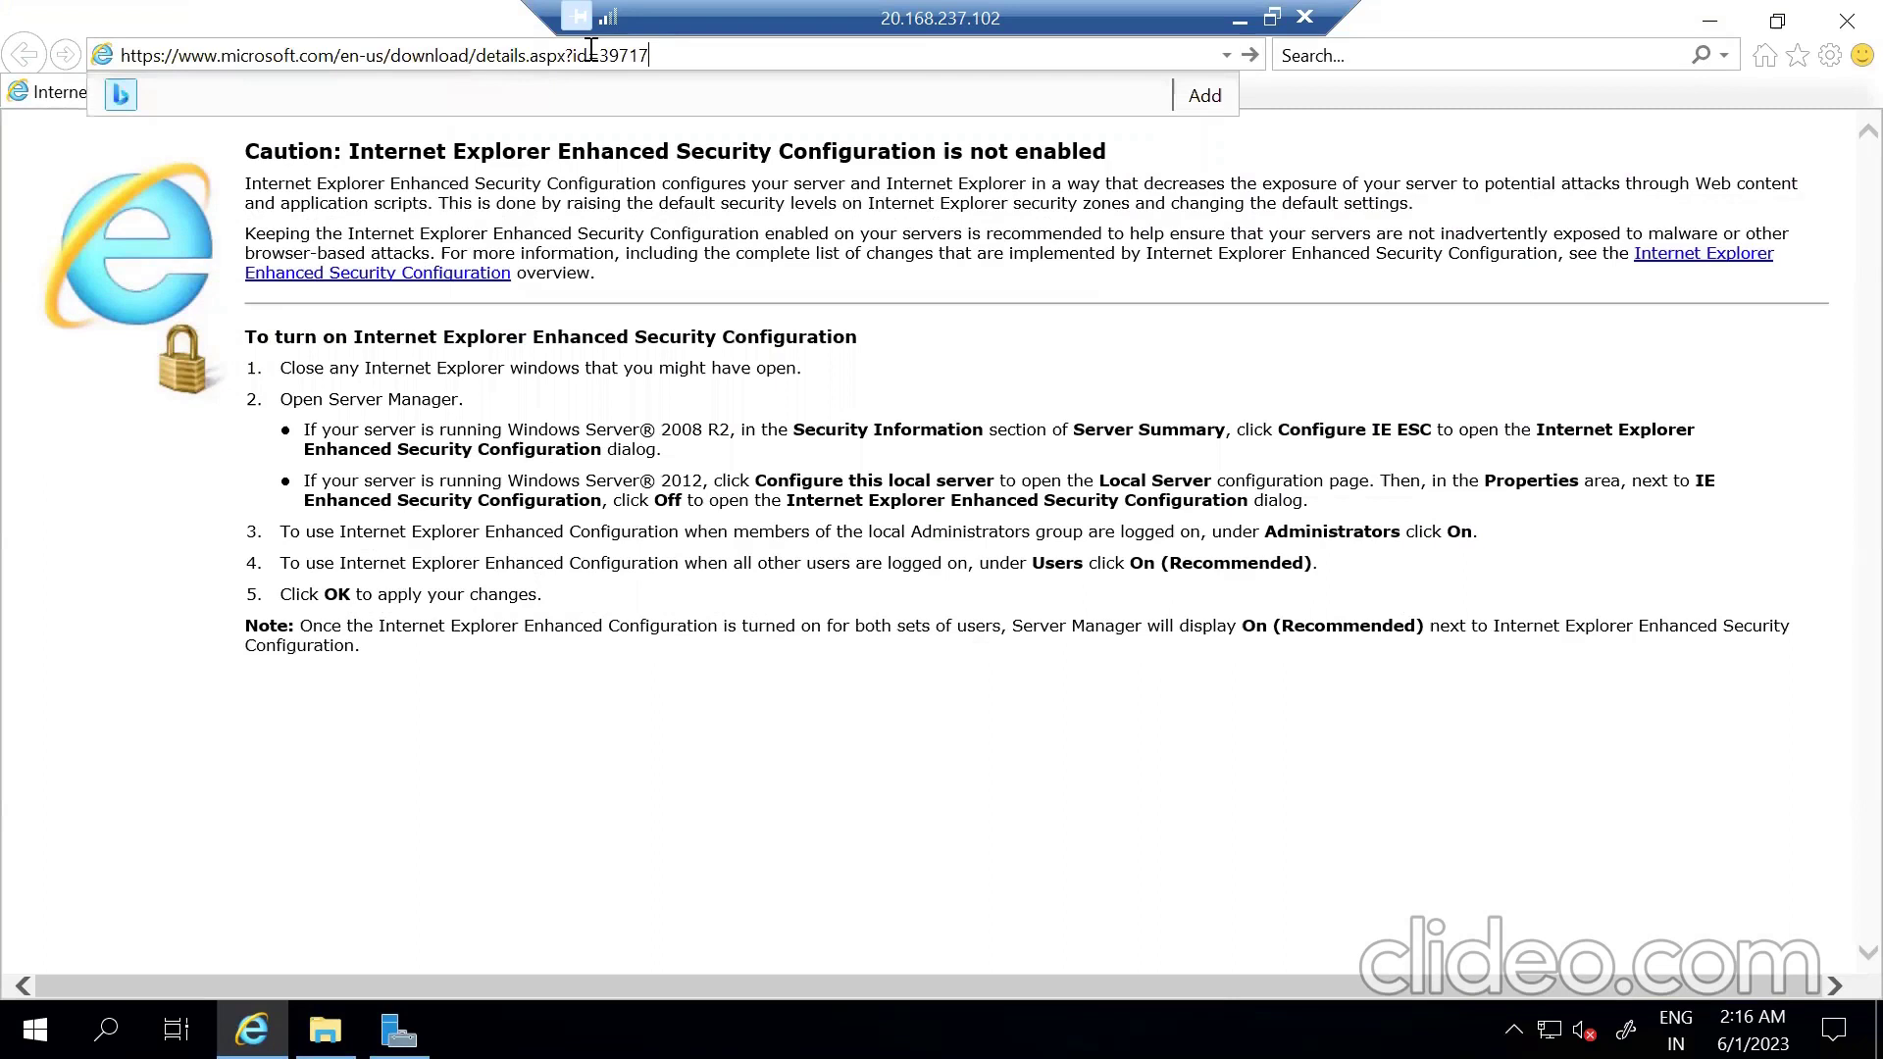
key(Return)
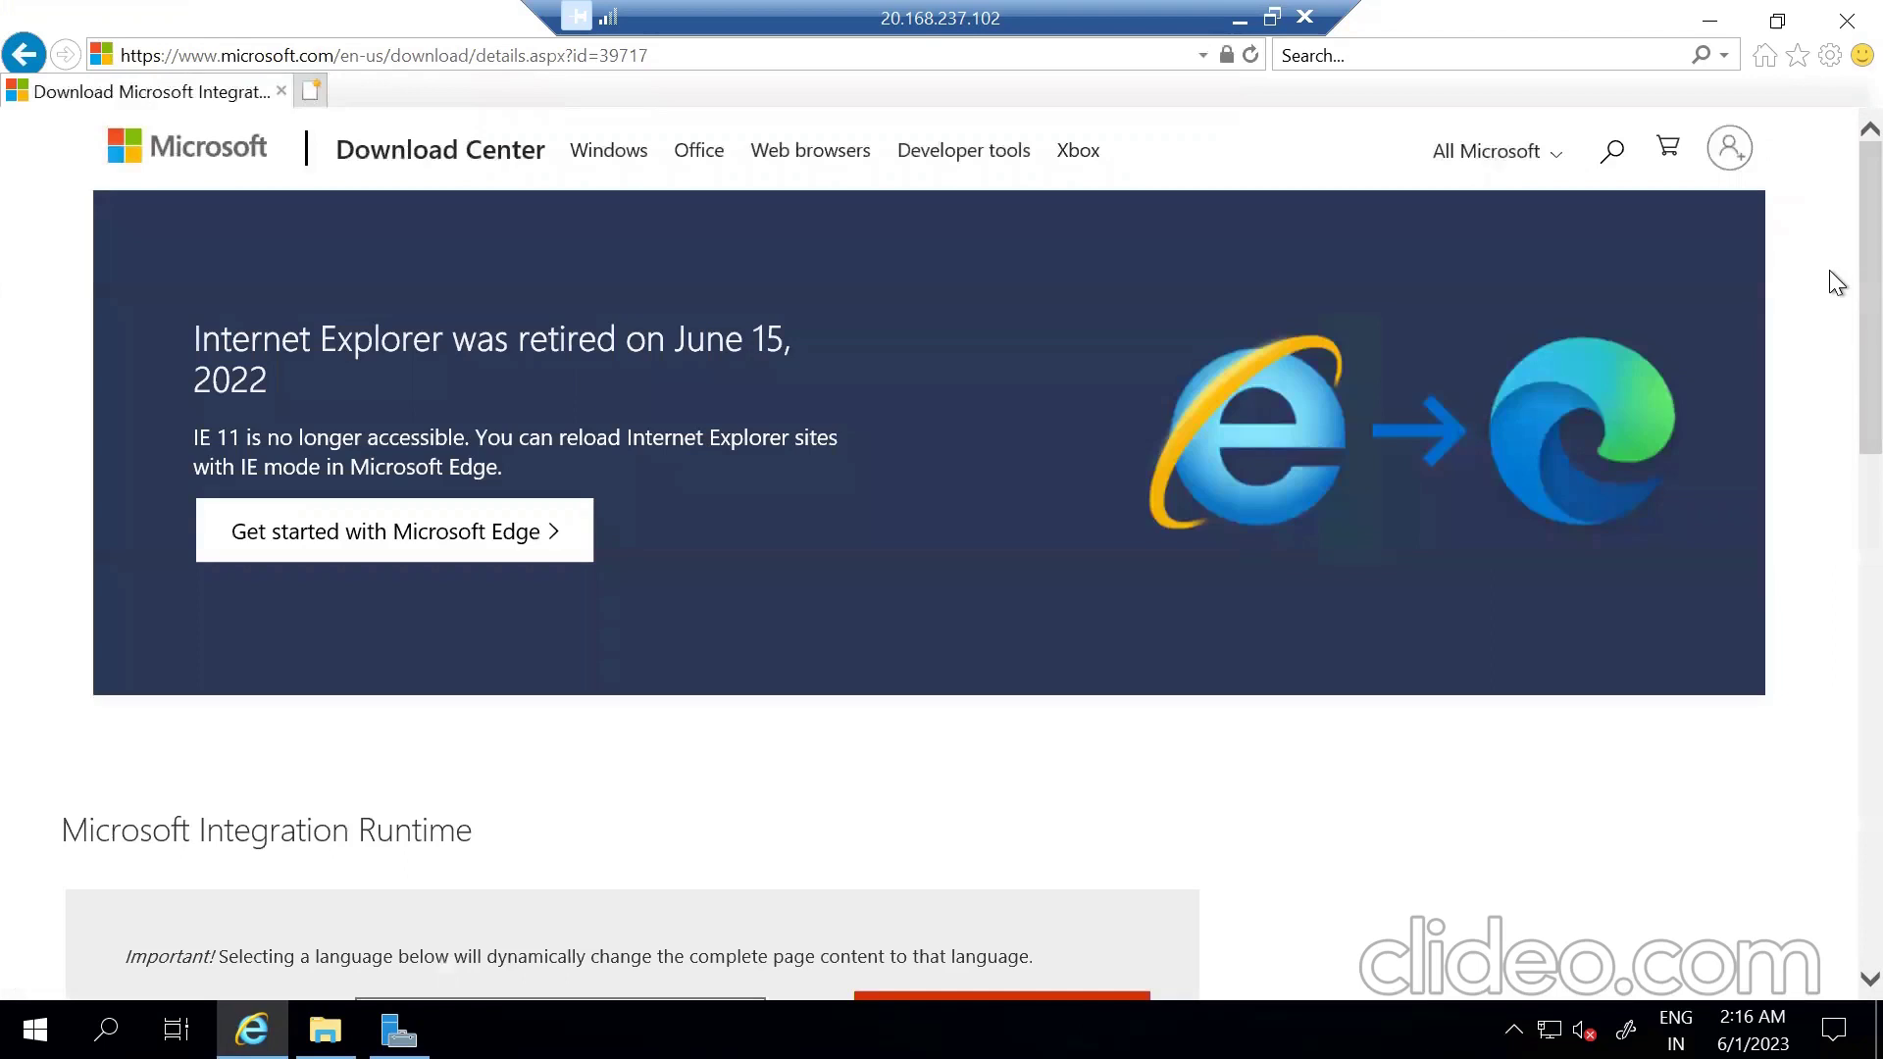
Download IntegrationRuntime_5.28.8512.1.msi, allowing the site's pop-up once, and run the installer.
scroll(1831, 274, down, 5)
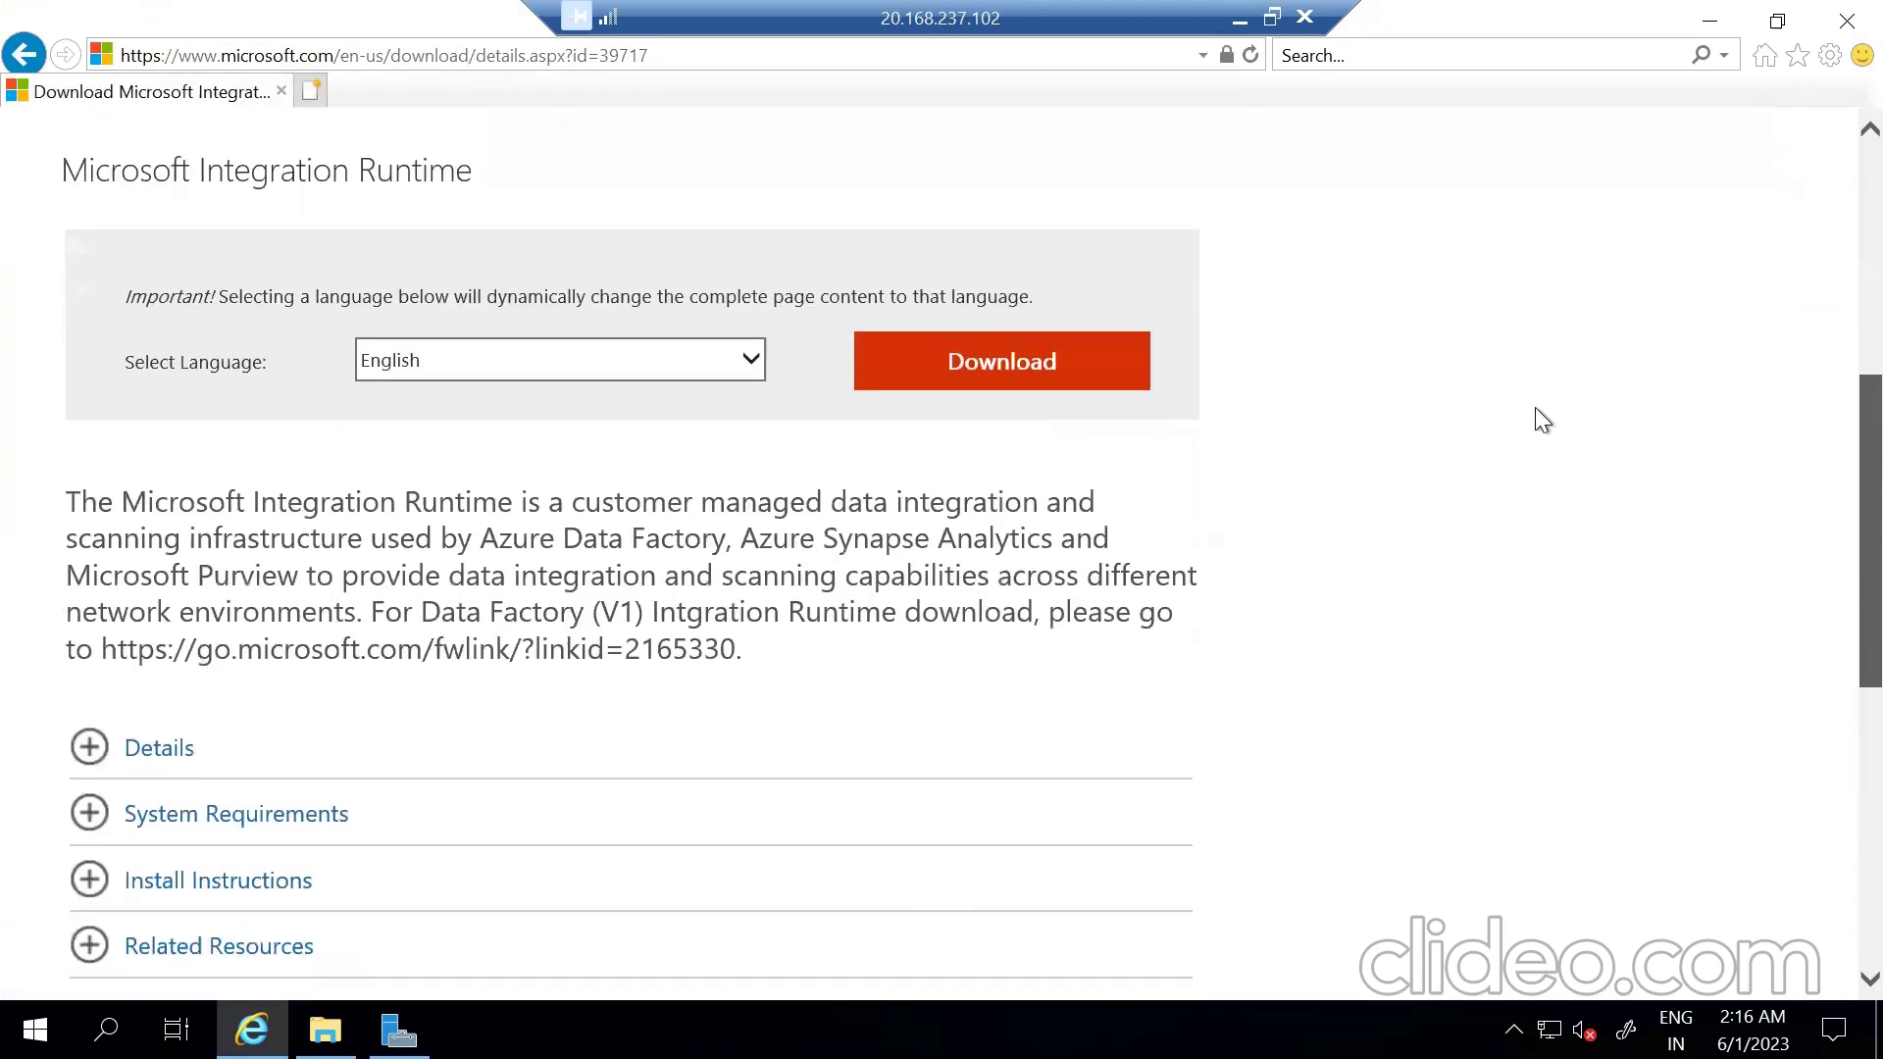
click(1019, 378)
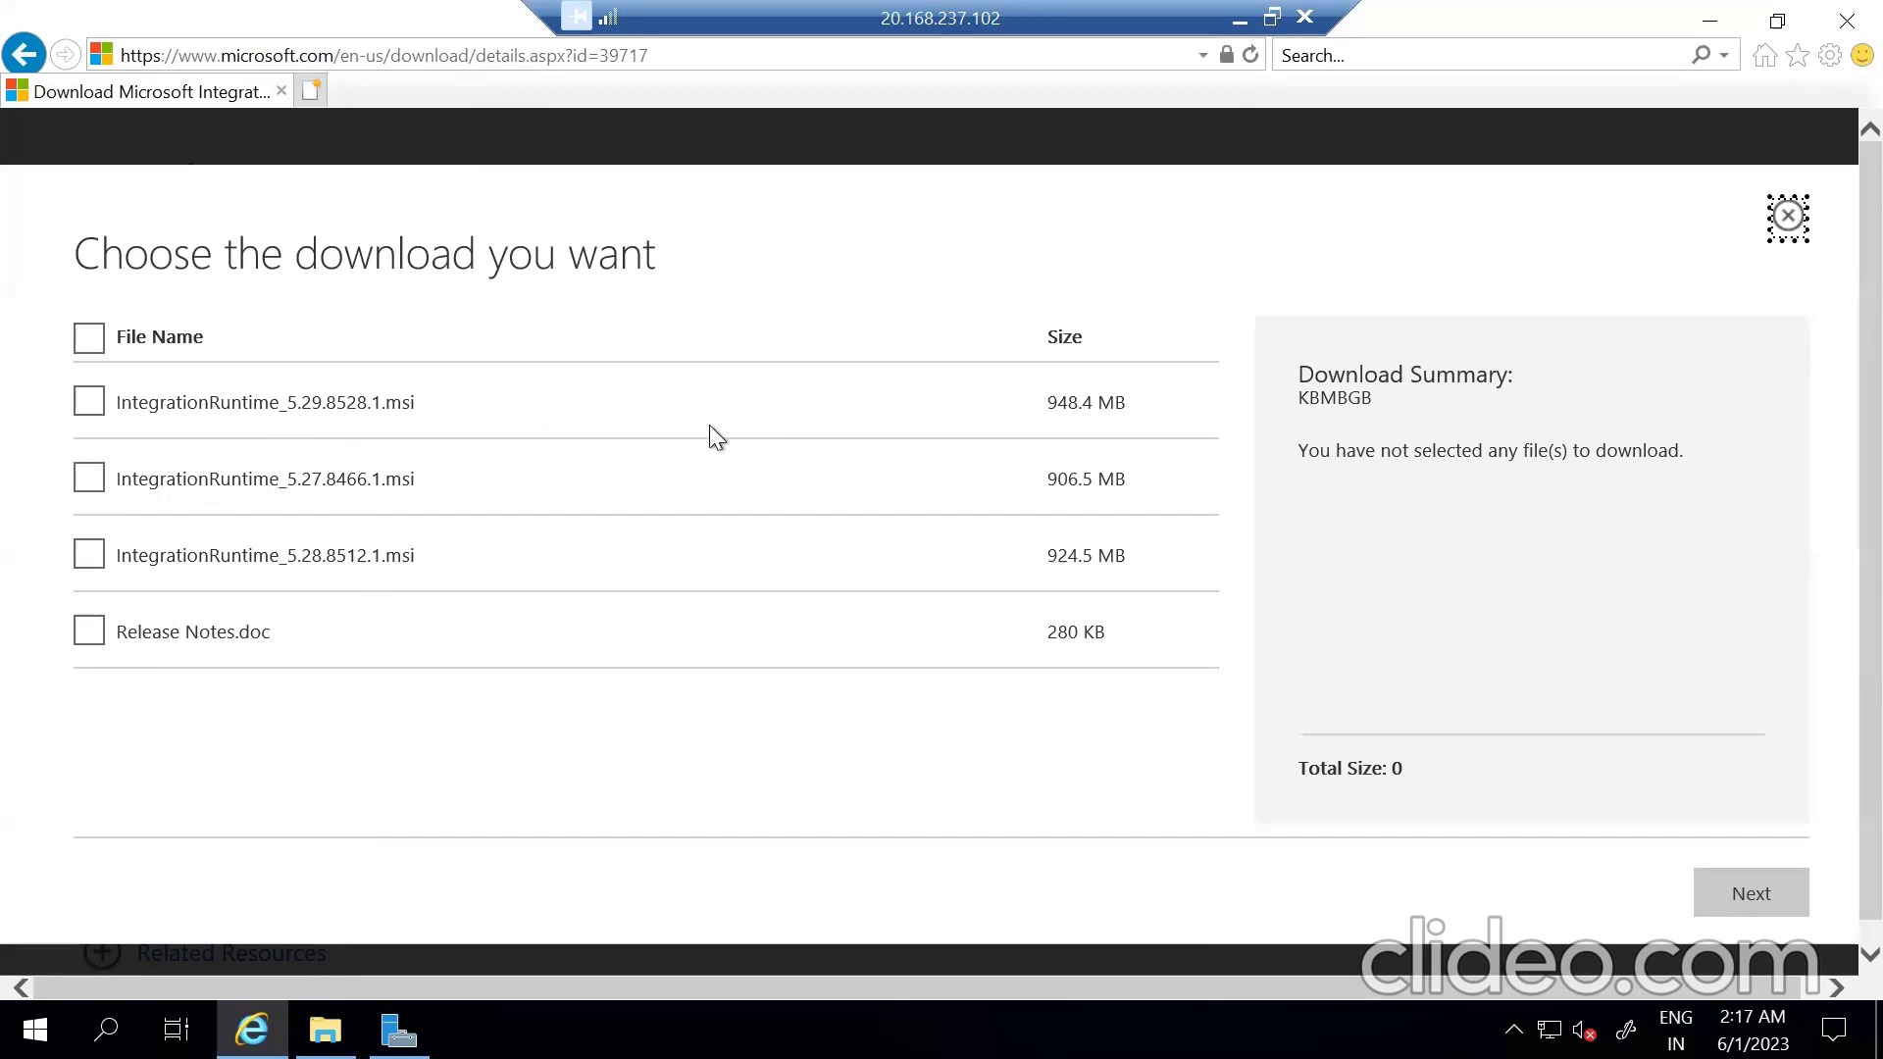
click(91, 558)
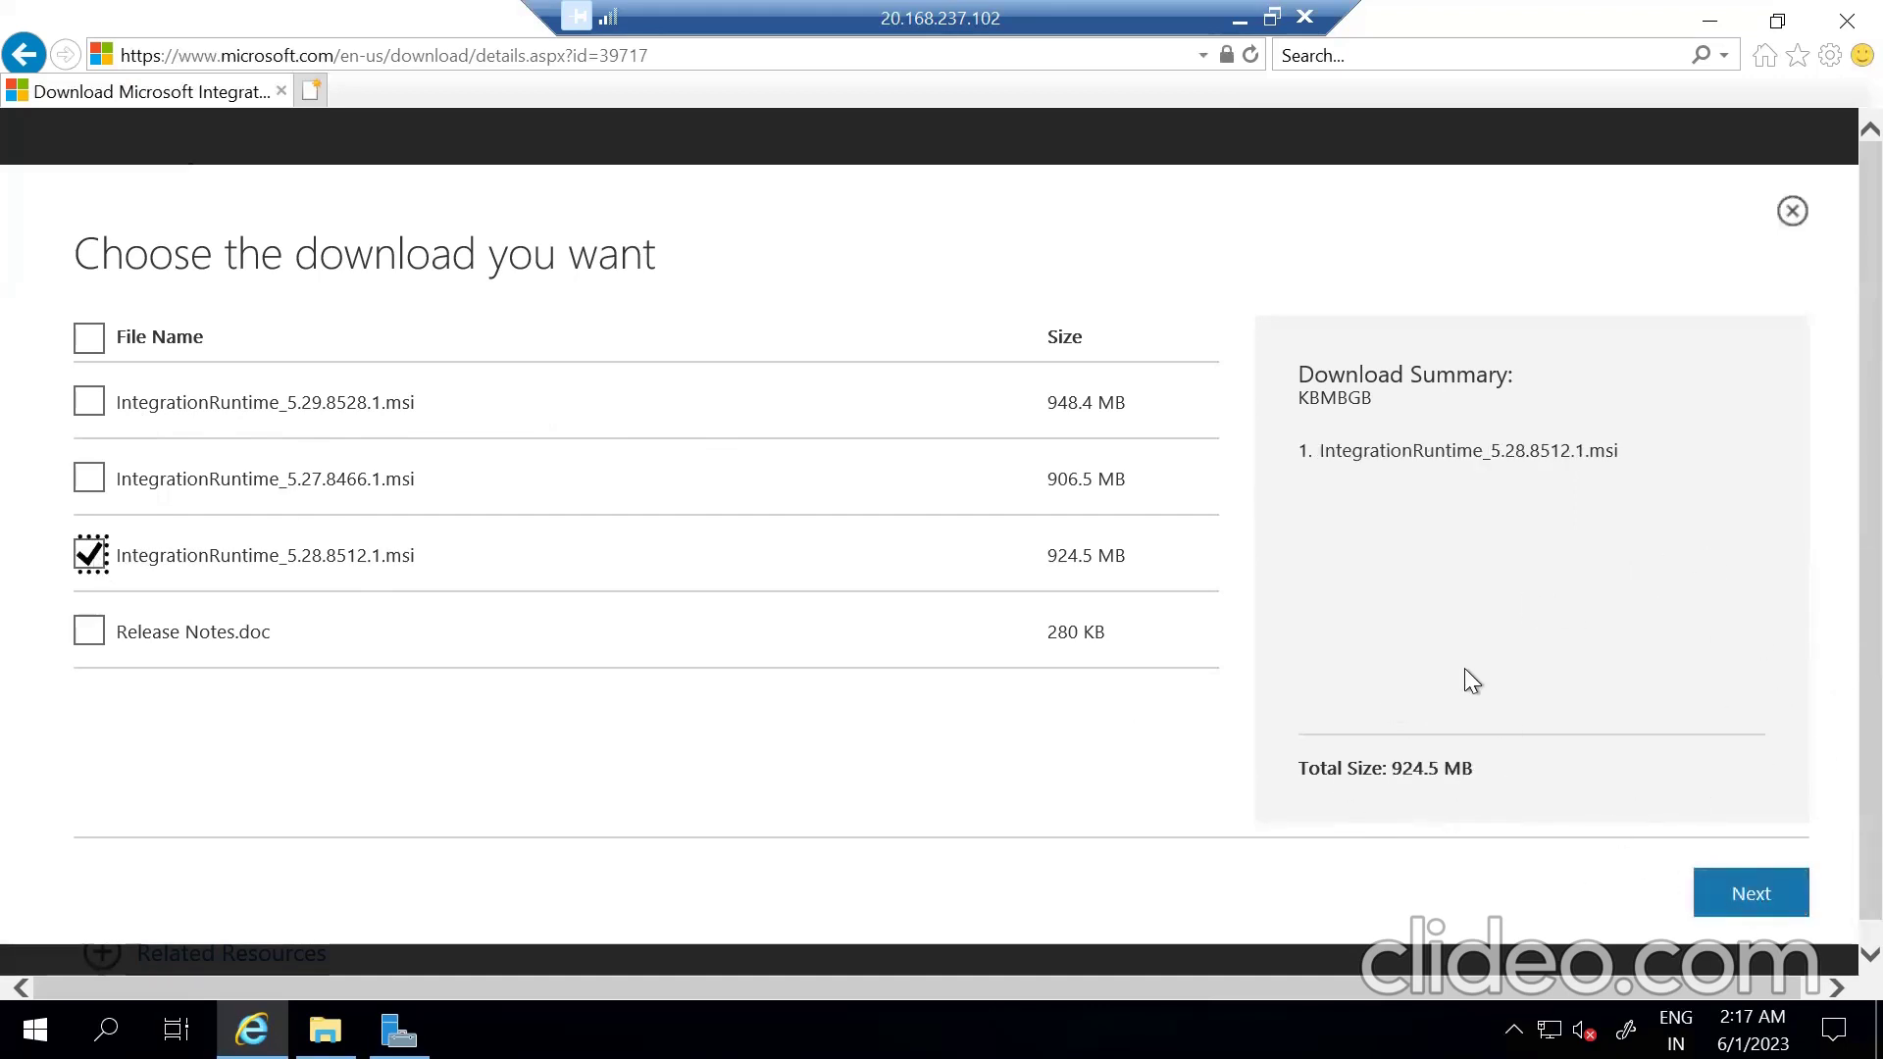
click(1764, 896)
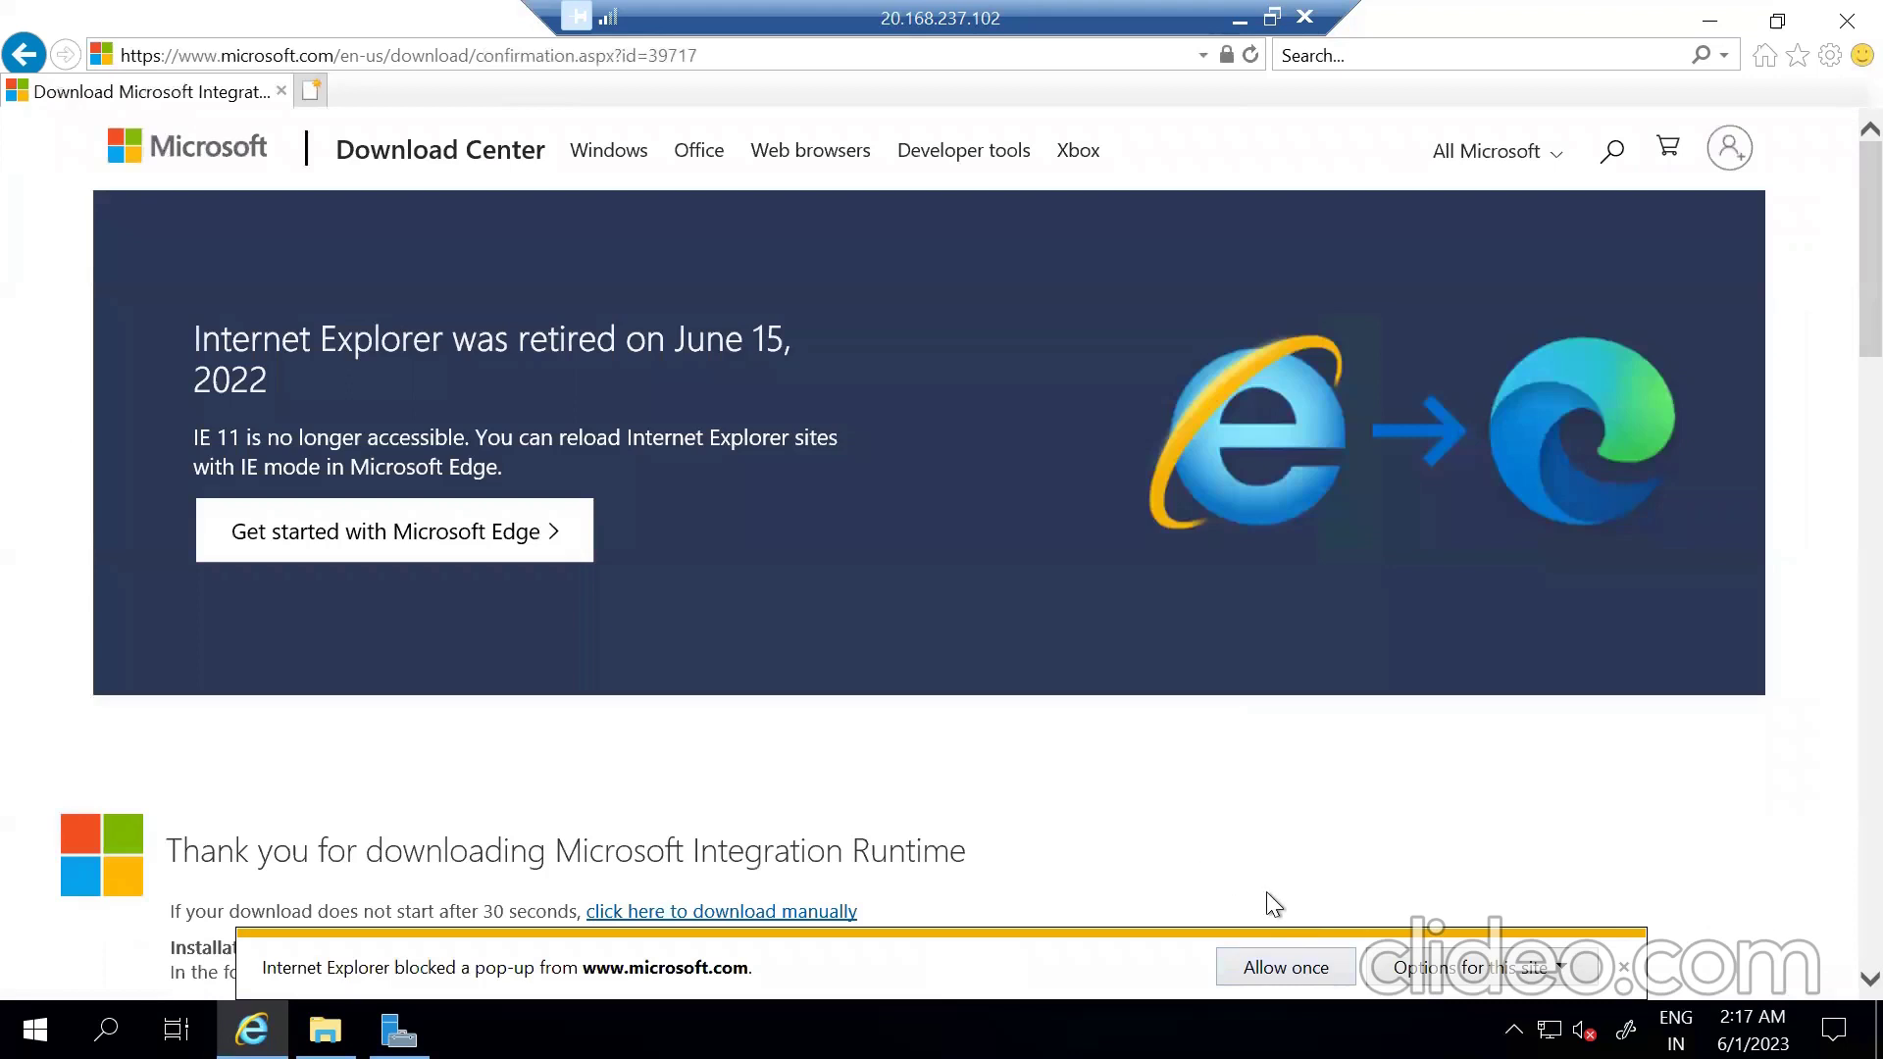
click(1286, 957)
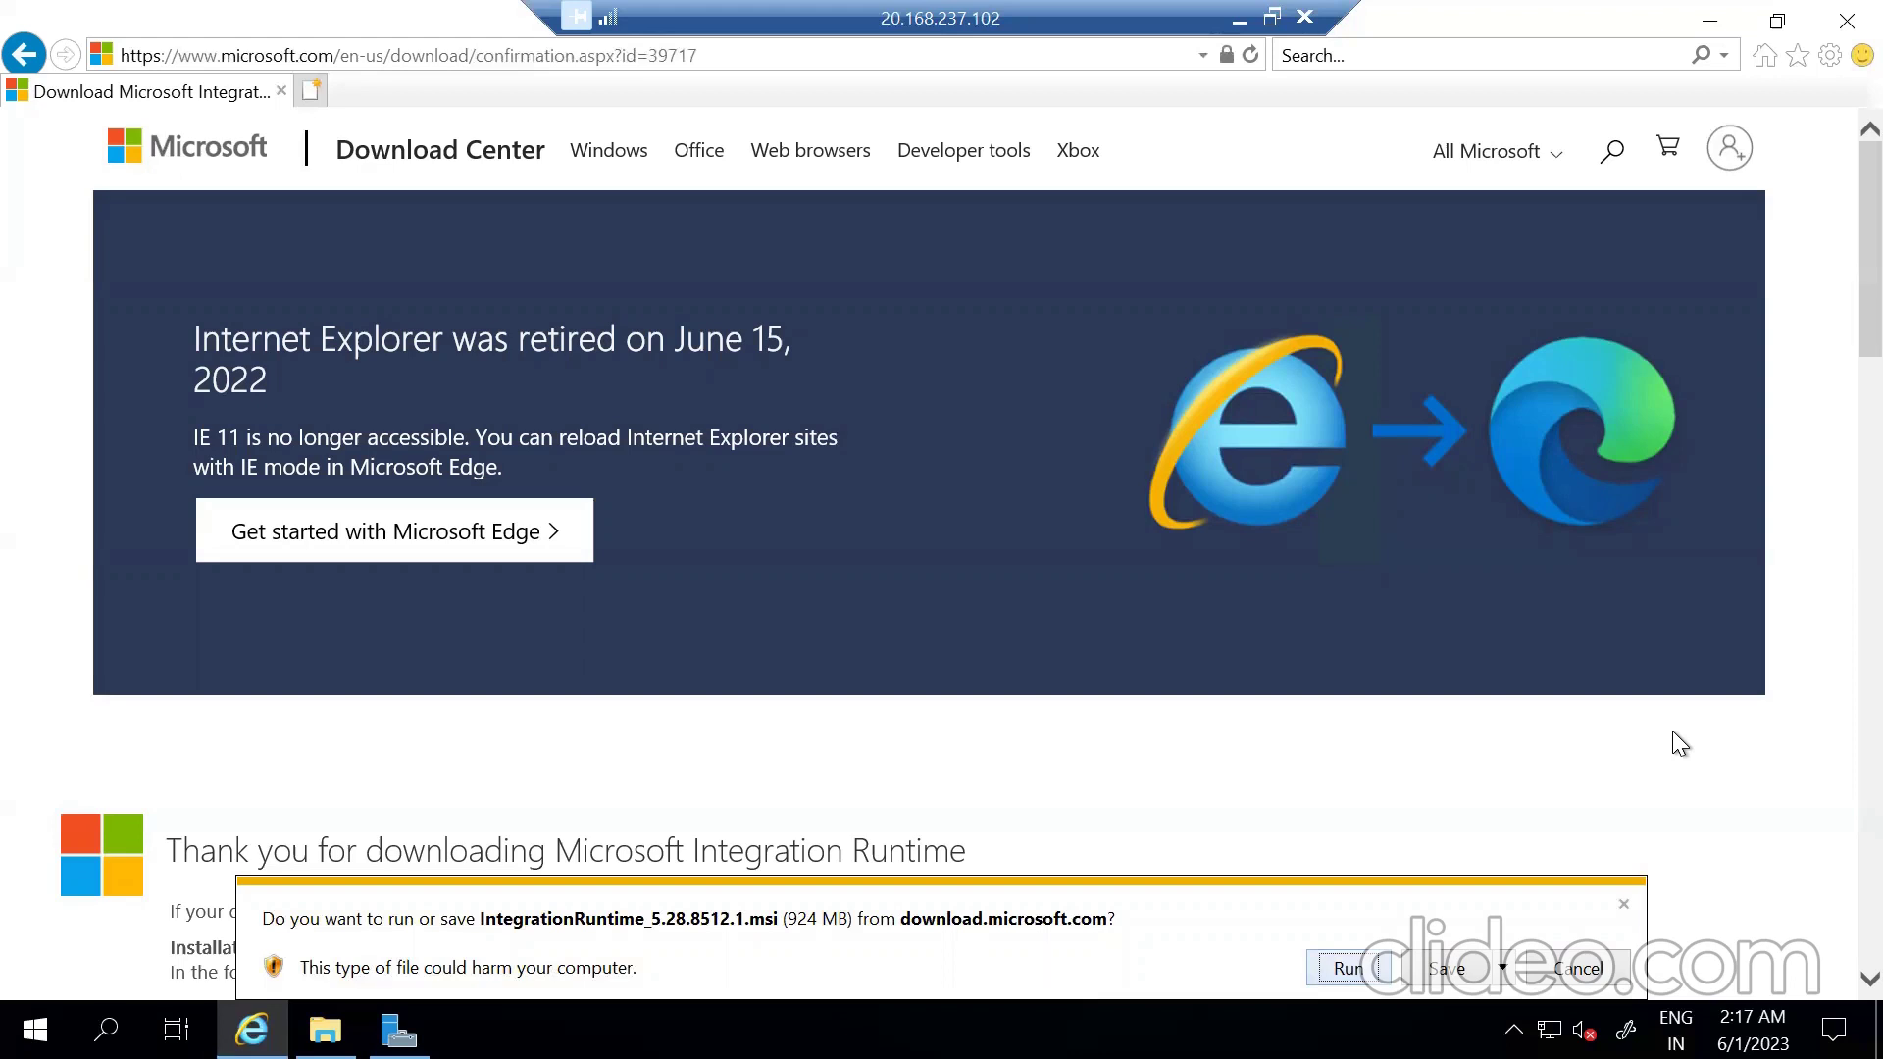
click(1349, 969)
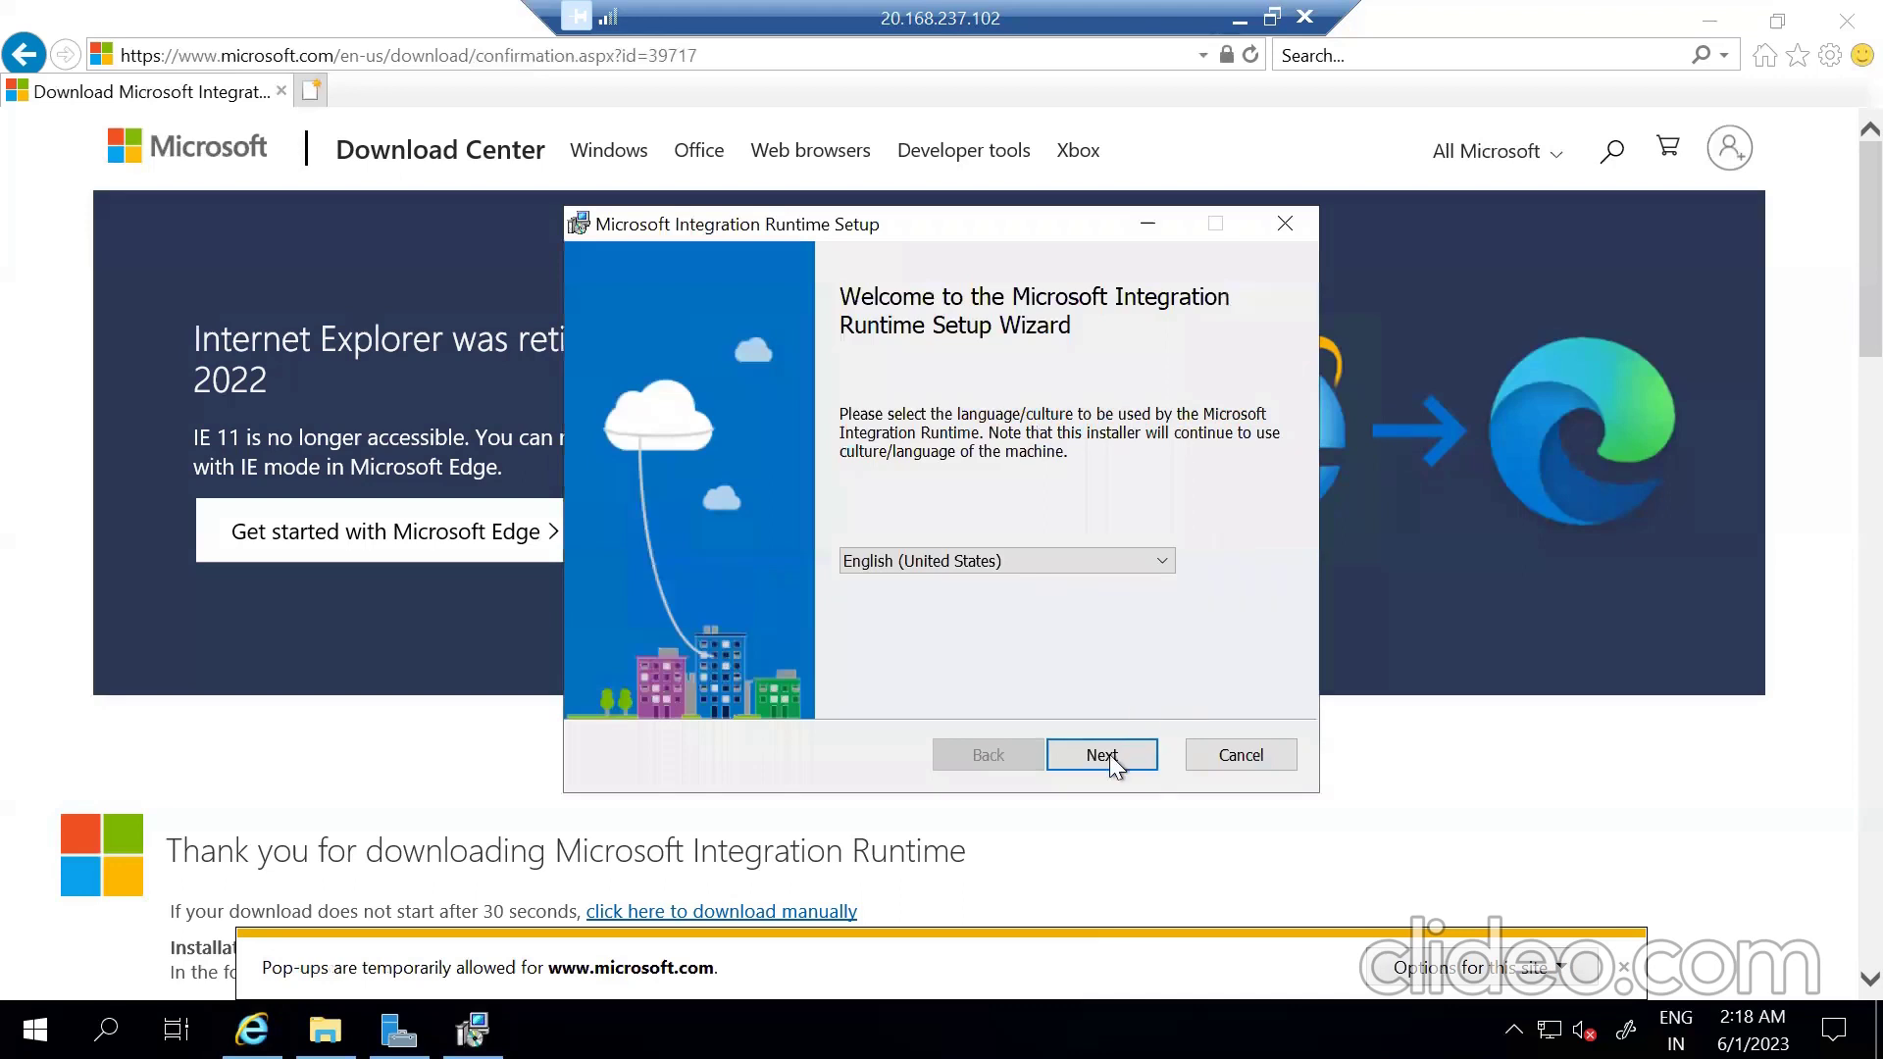
Accept the license agreement in the English setup wizard, keep the default destination folder and start installing Microsoft Integration Runtime.
click(1103, 755)
click(614, 684)
click(1093, 757)
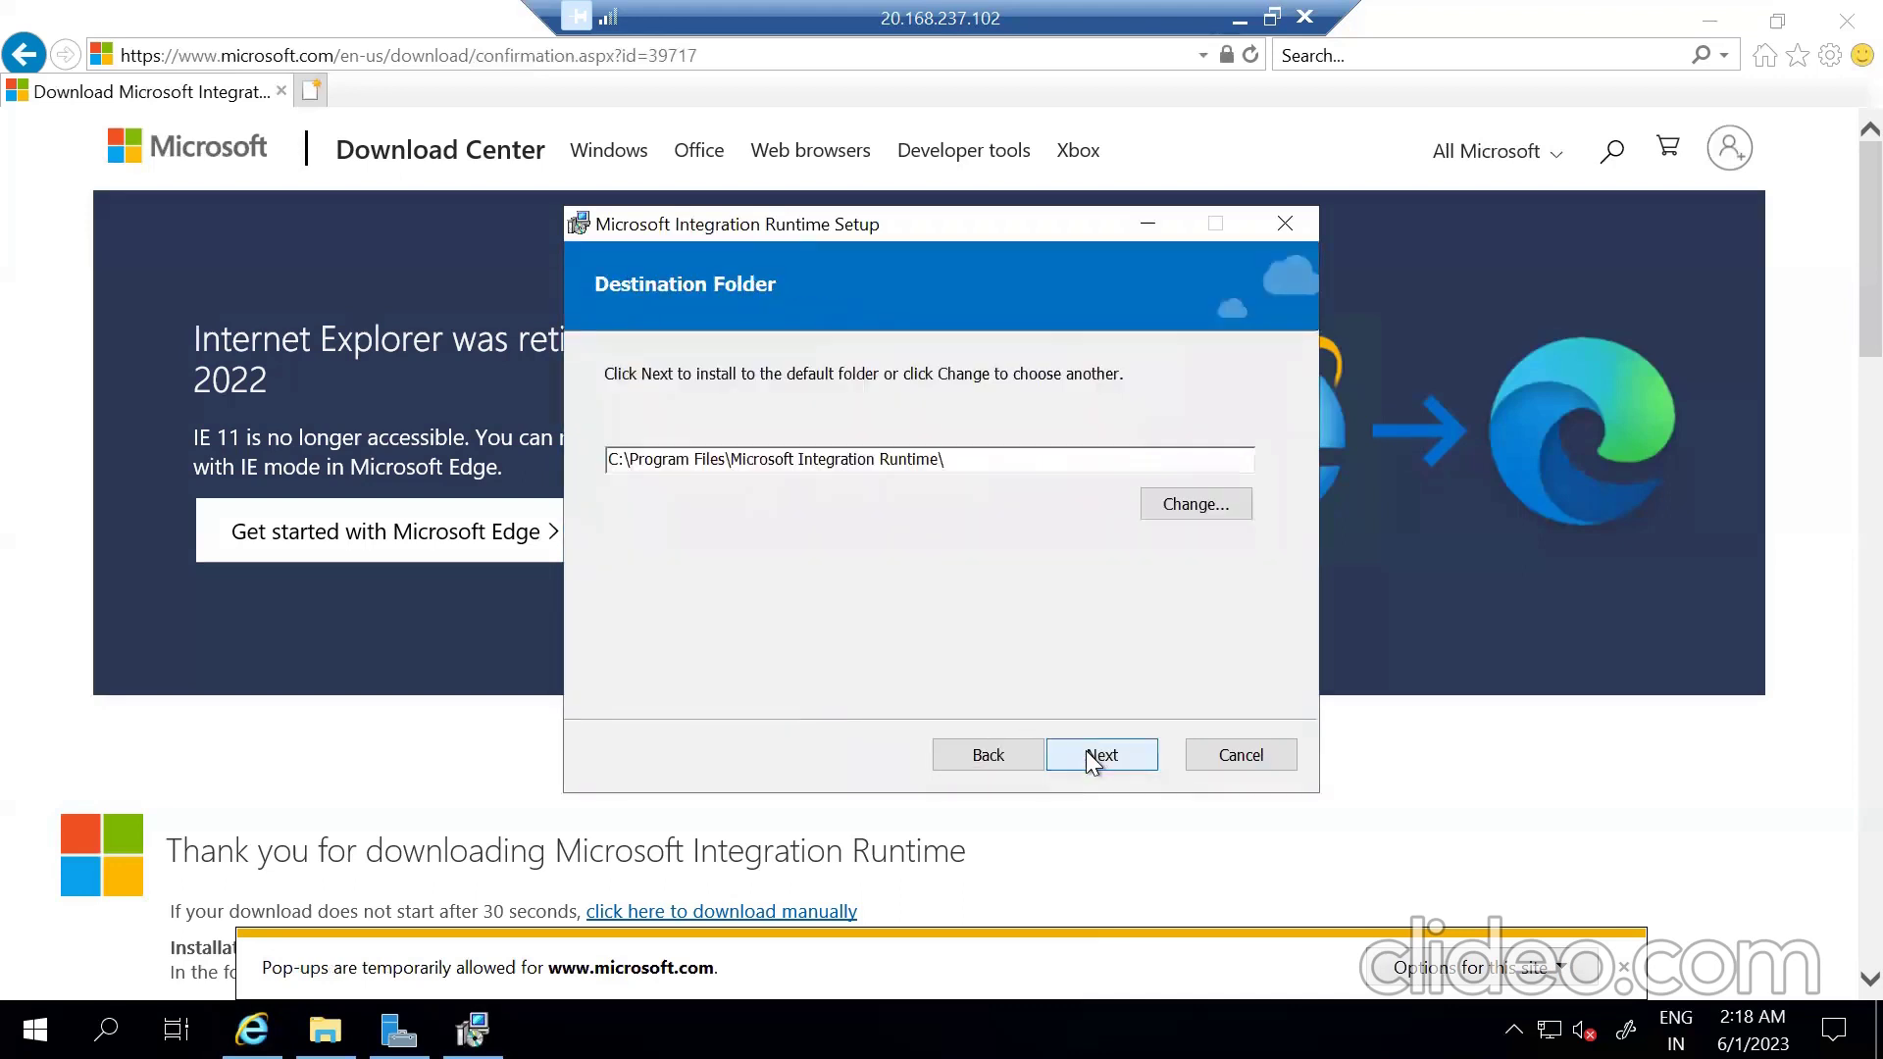
click(1091, 757)
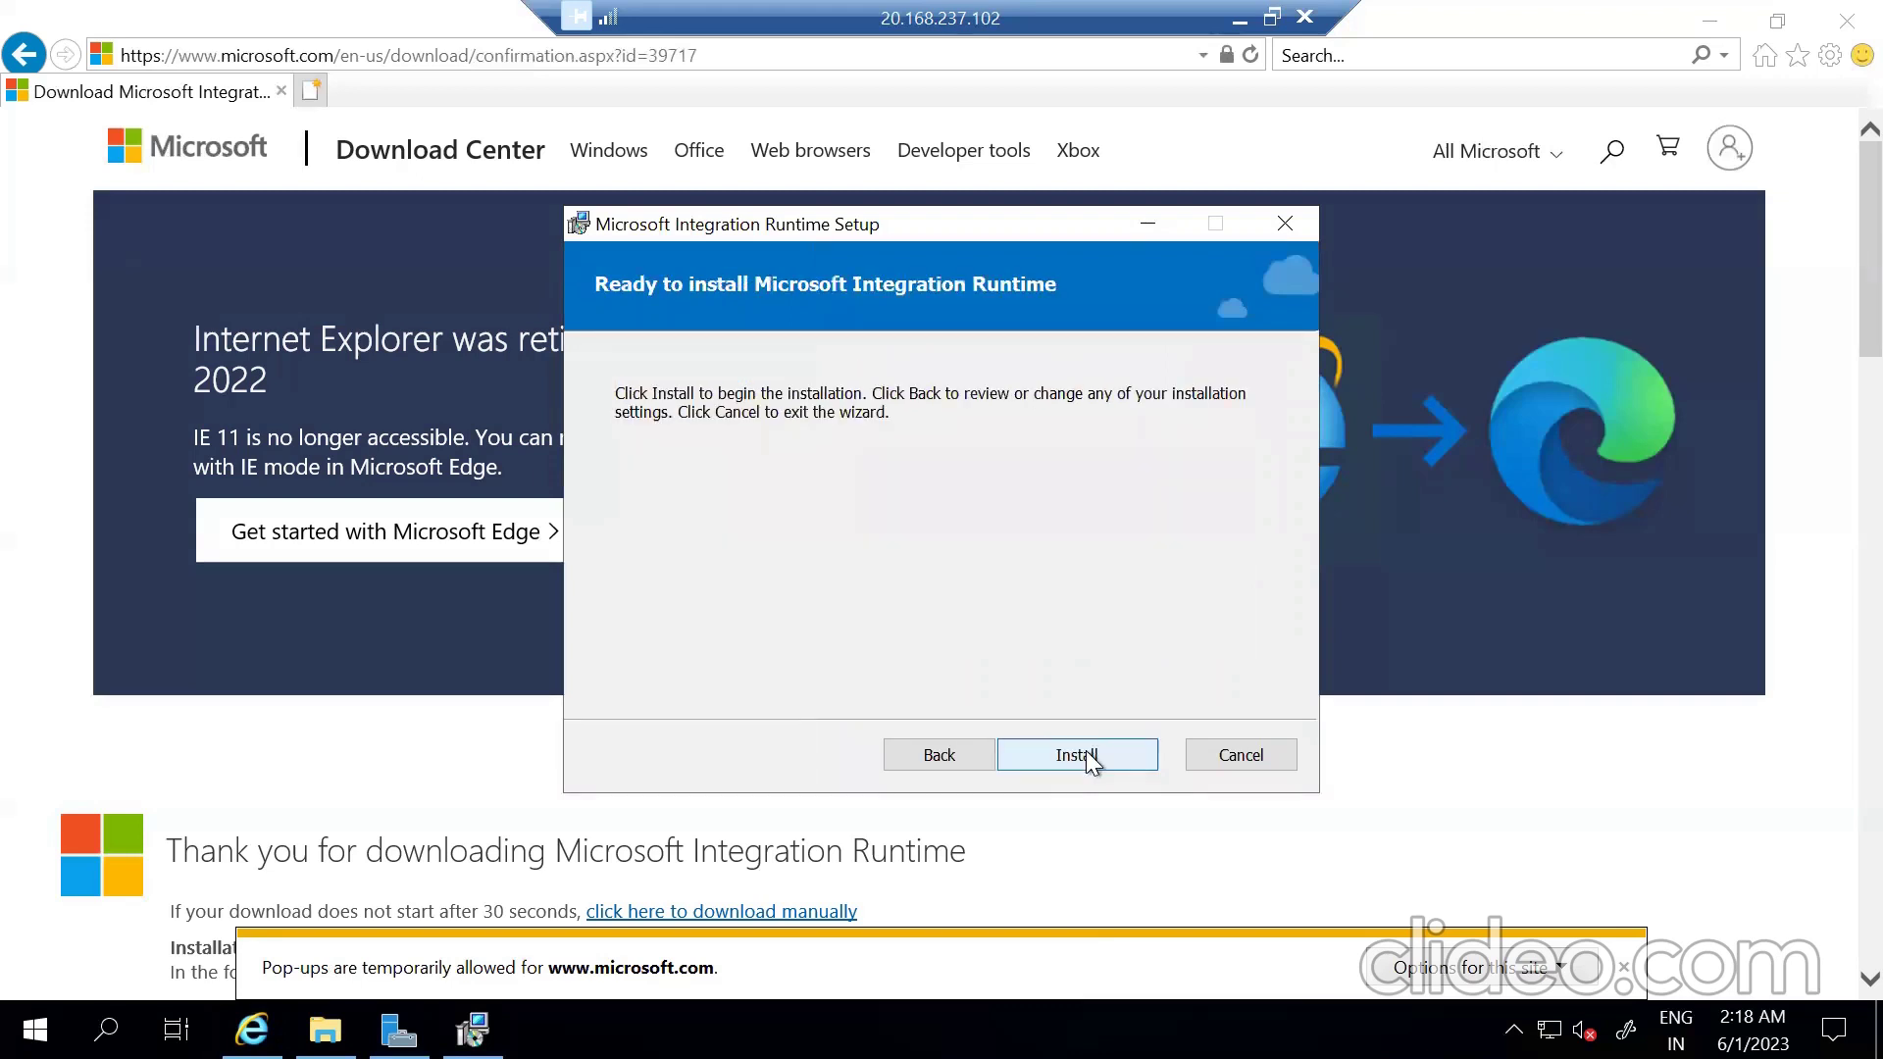
click(1089, 758)
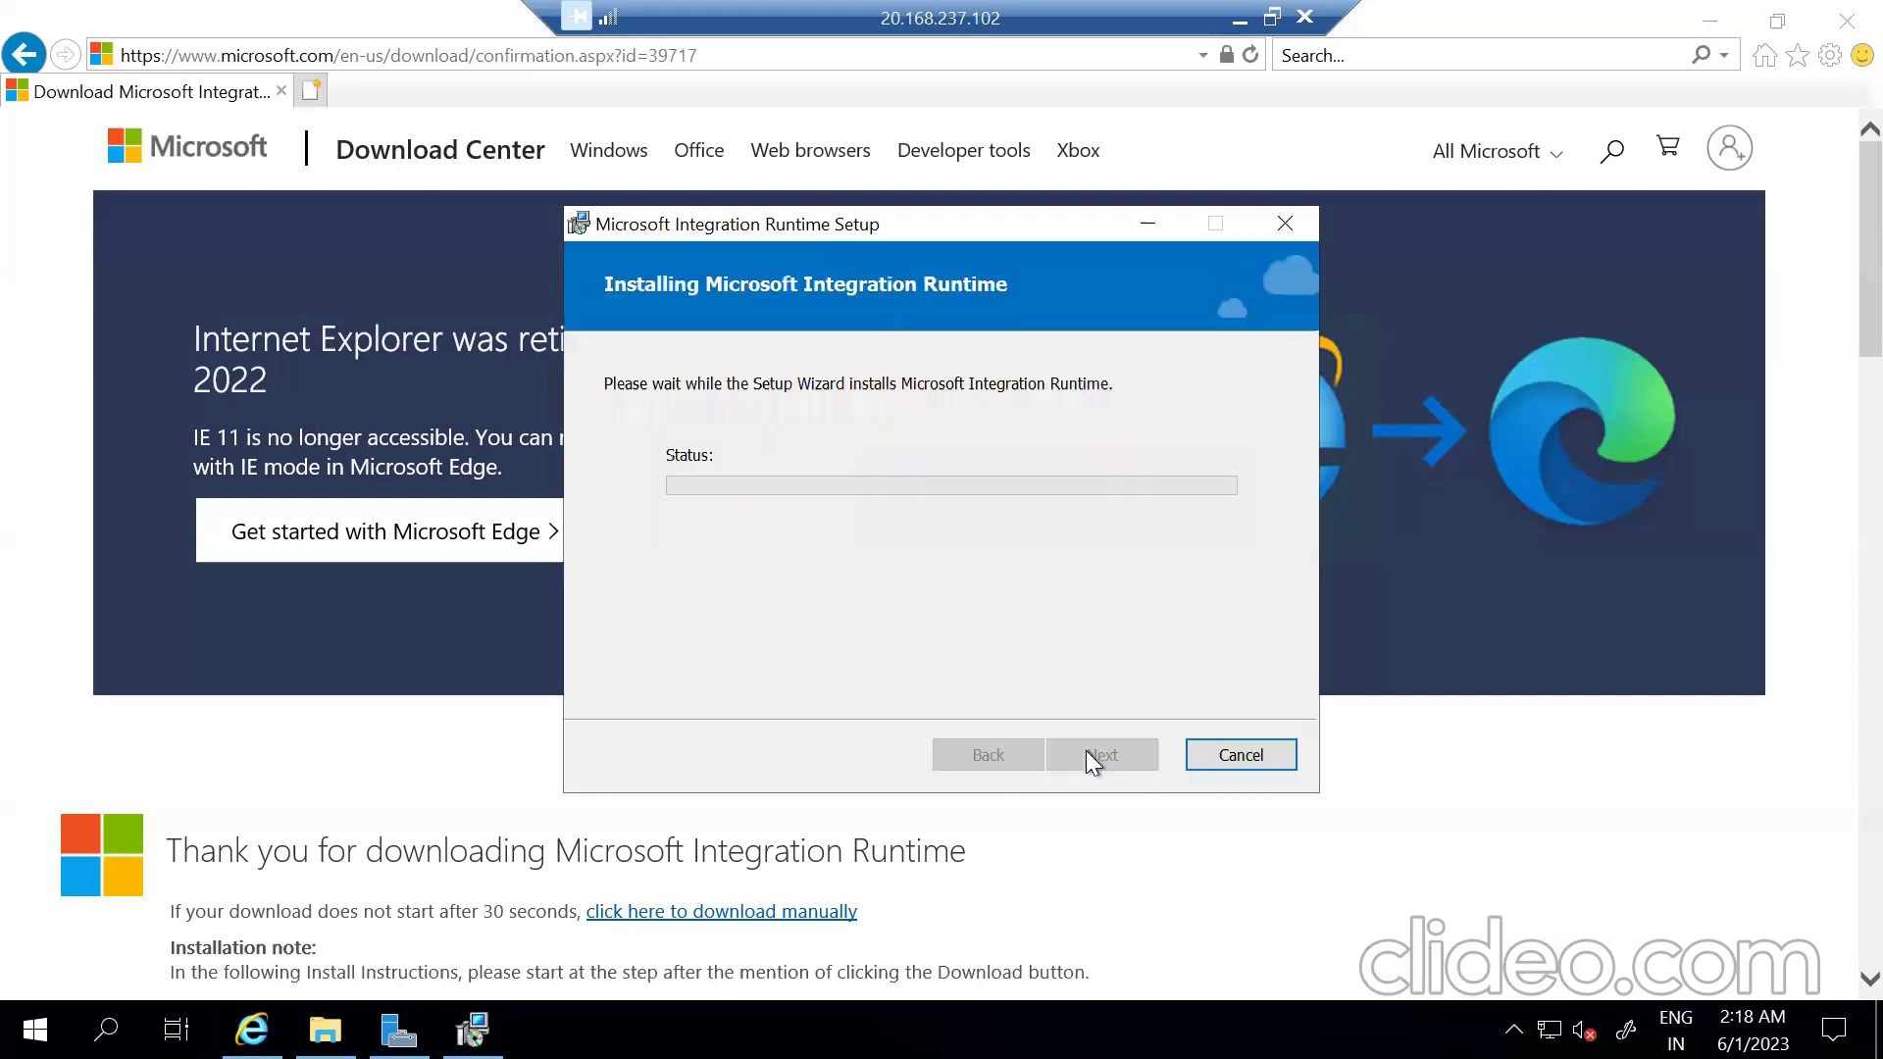